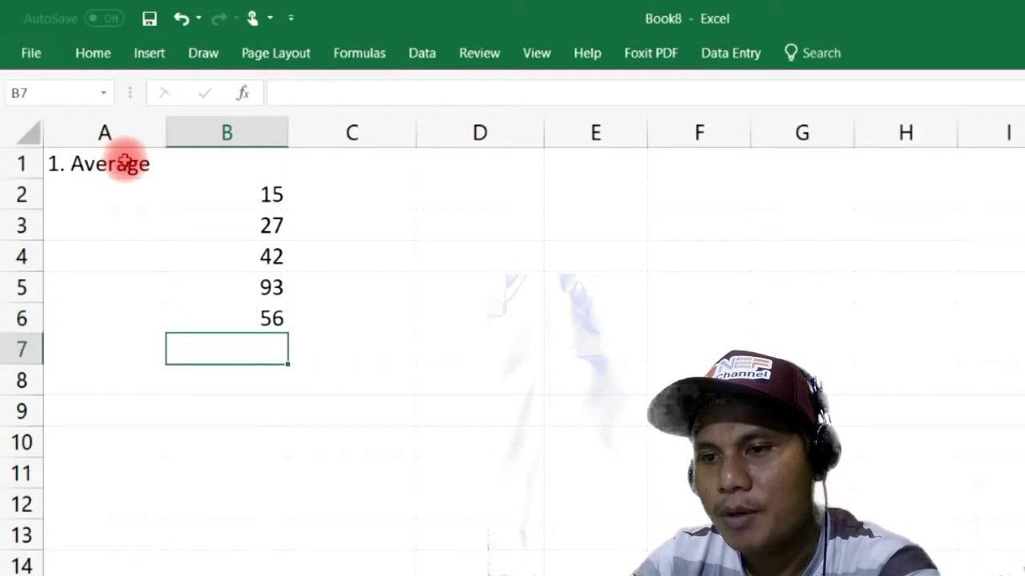
# - Continue the number list by entering 84, 75, 33 and 49 in cells B7 through B10
pyautogui.write('84')
pyautogui.press('Return')
pyautogui.write('75')
pyautogui.press('Return')
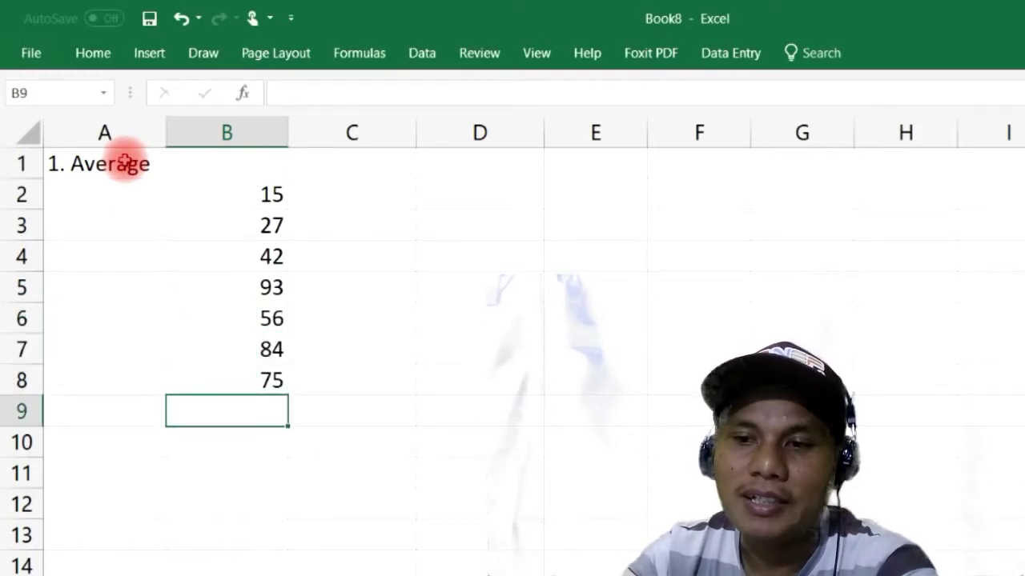
pyautogui.write('33')
pyautogui.press('Return')
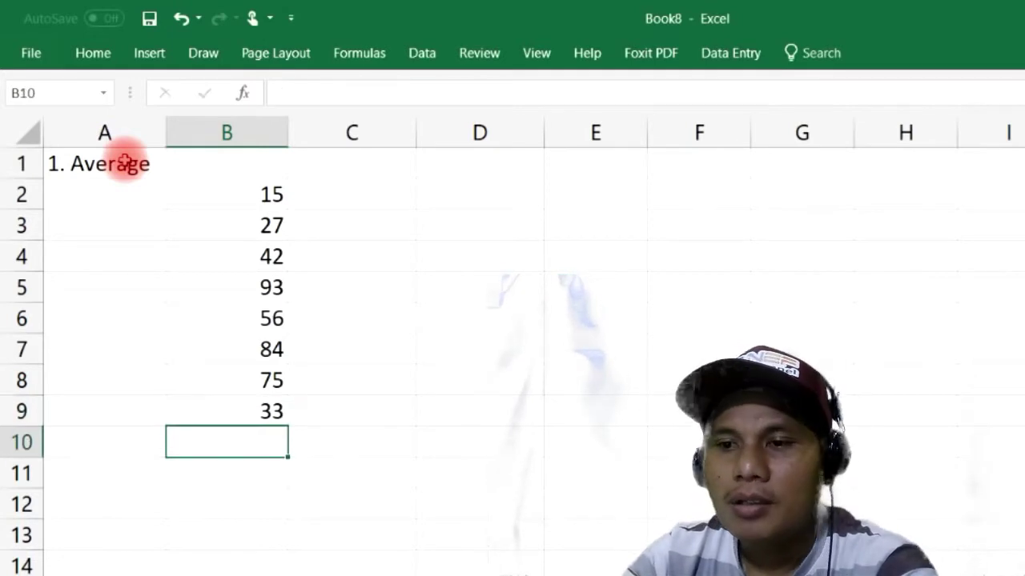
pyautogui.write('49')
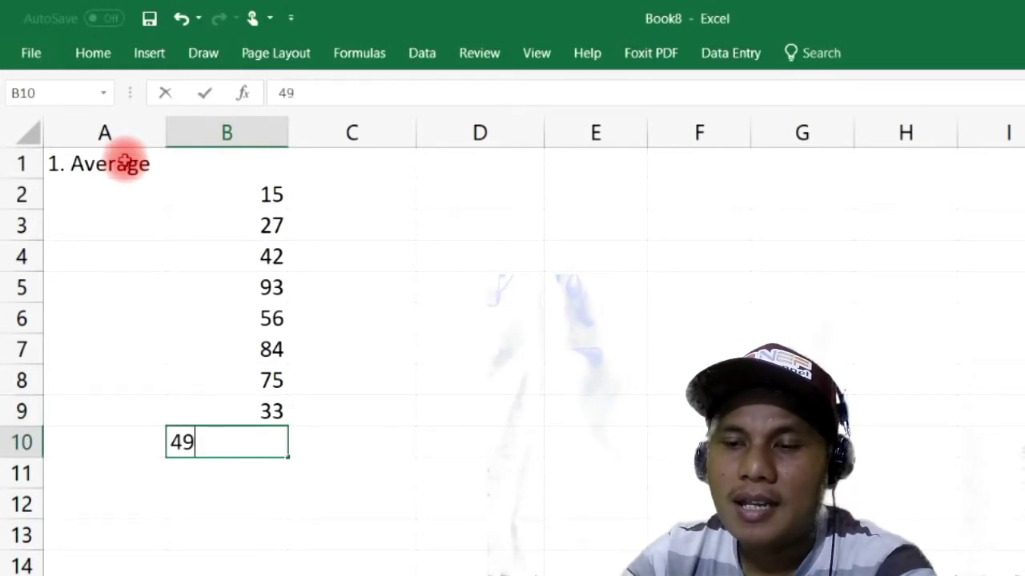
pyautogui.press('Return')
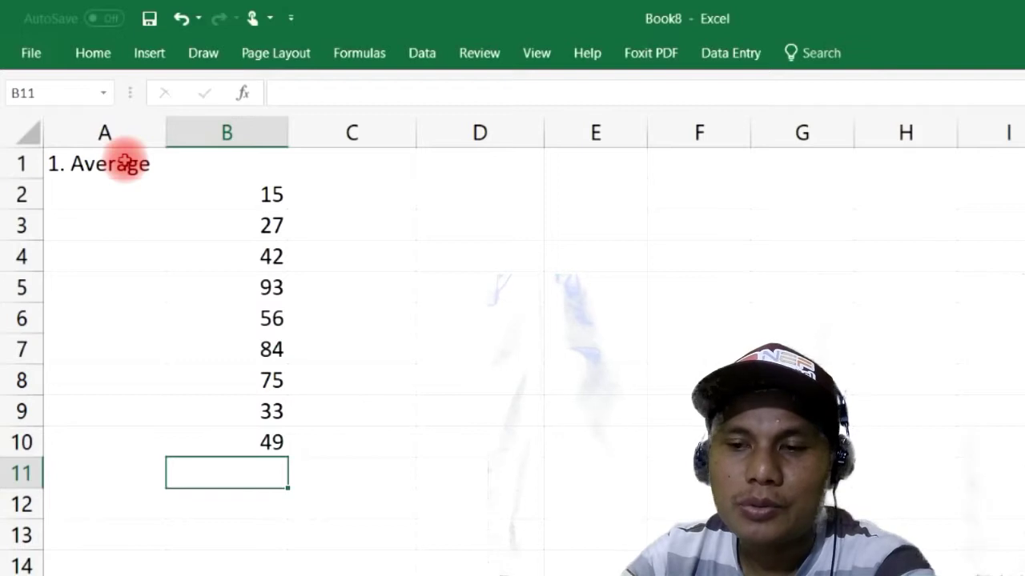
# - Calculate the average of B2:B9 in cell B11 with the AVERAGE function
pyautogui.write('=average(')
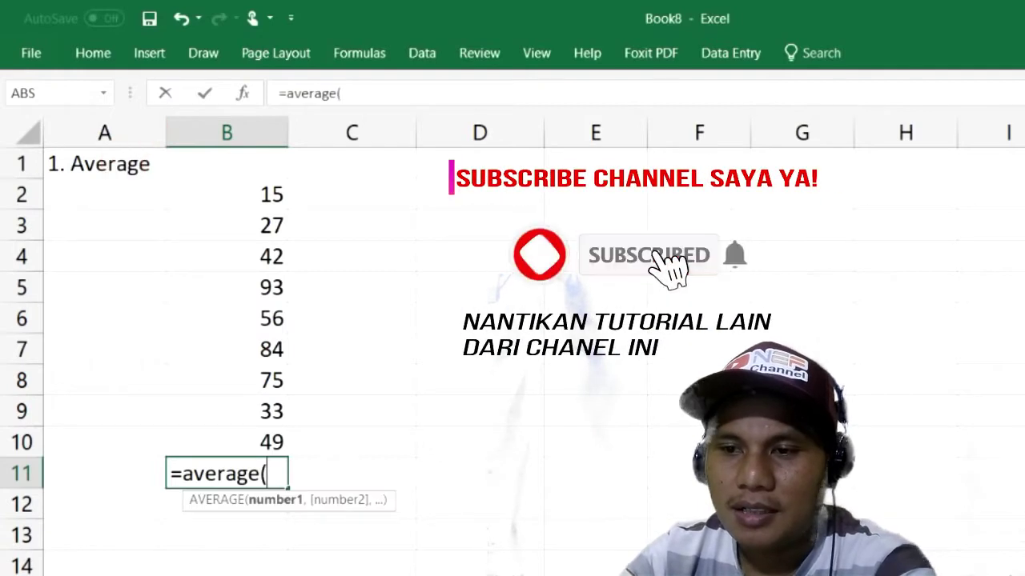
pyautogui.moveTo(255, 194); pyautogui.dragTo(258, 412)
pyautogui.write(')')
pyautogui.press('Return')
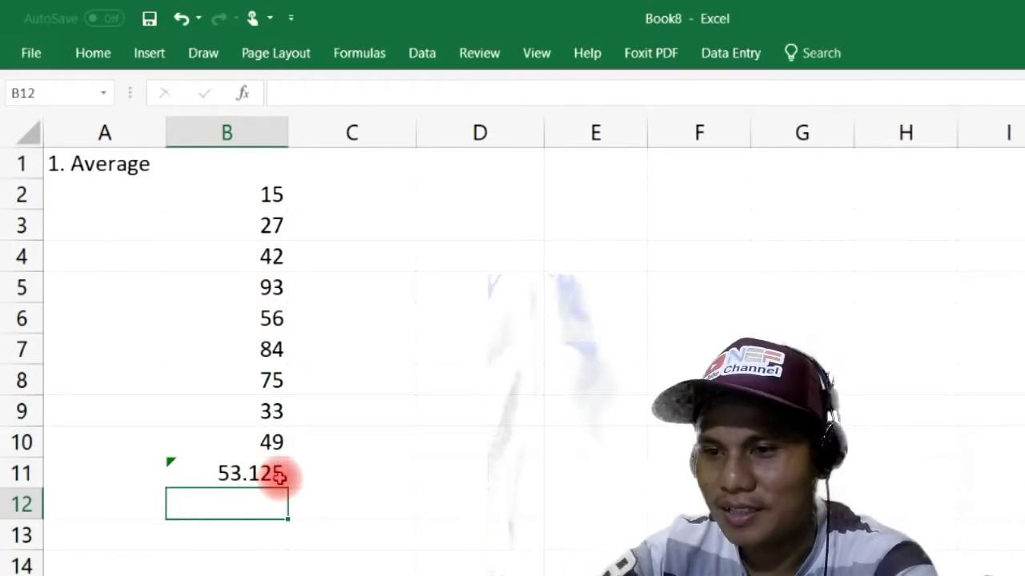
# - Enter the formula =average(100,200) in cell B13
pyautogui.click(248, 535)
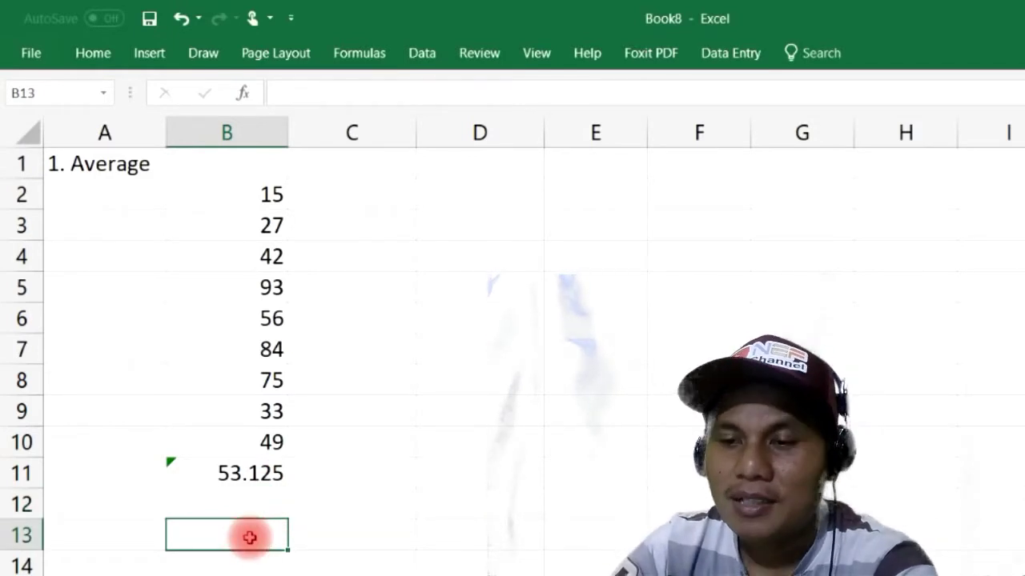
pyautogui.write('=')
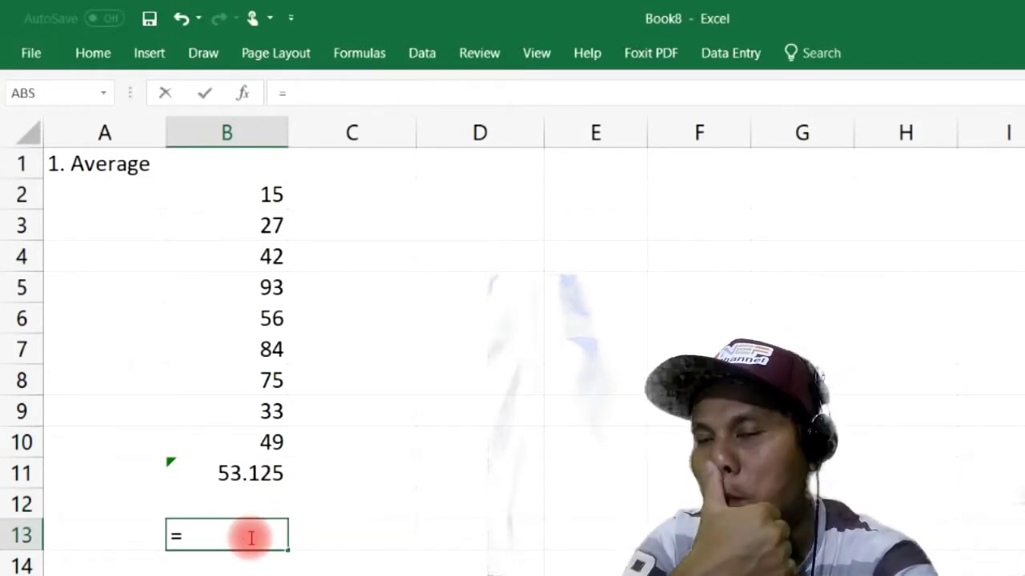
pyautogui.write('average')
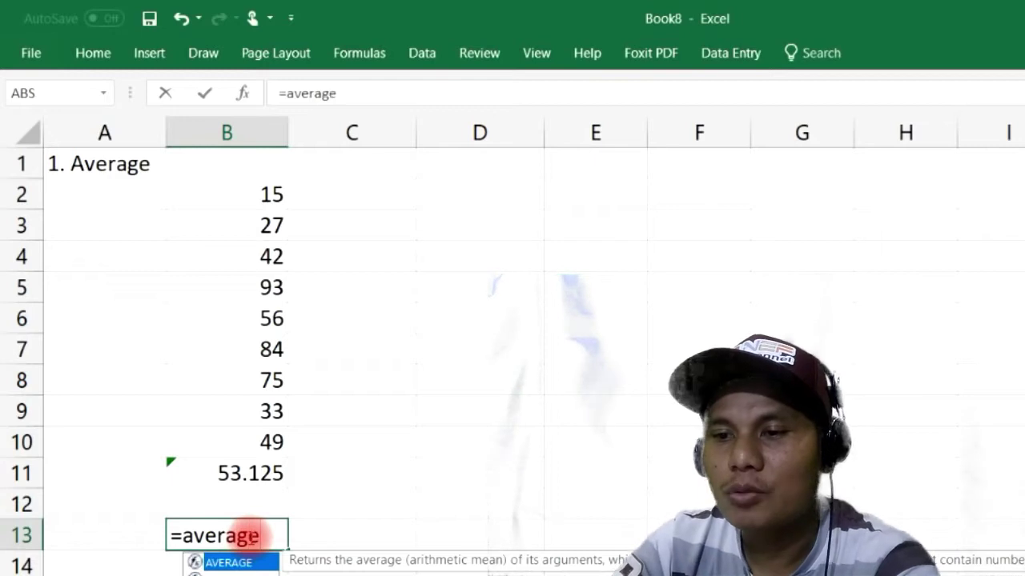
pyautogui.write('(')
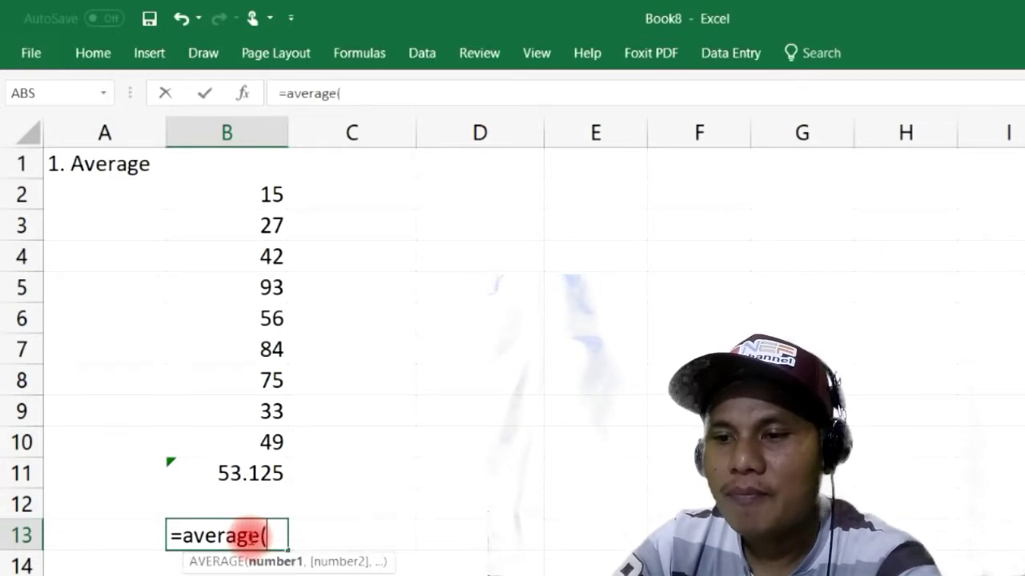
pyautogui.write('100,200')
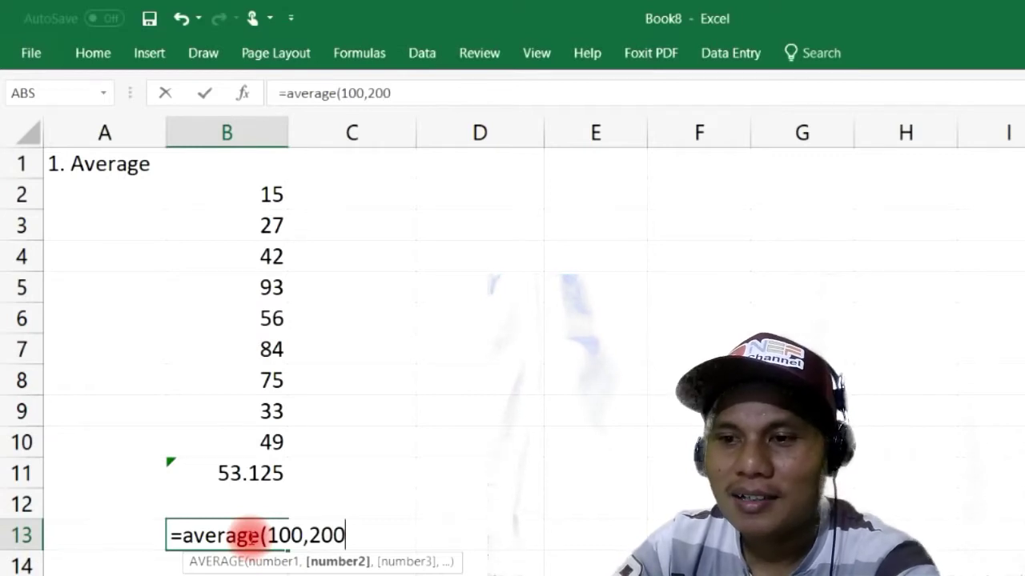
pyautogui.write(')')
pyautogui.press('Return')
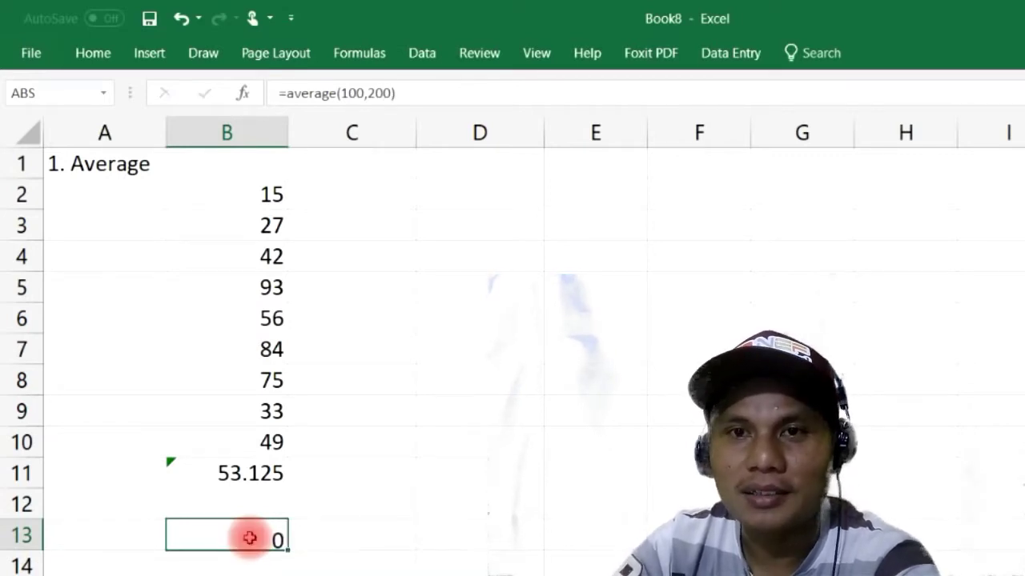
# - Enter the formula =average(100,200,300) in cell B14
pyautogui.write('=average')
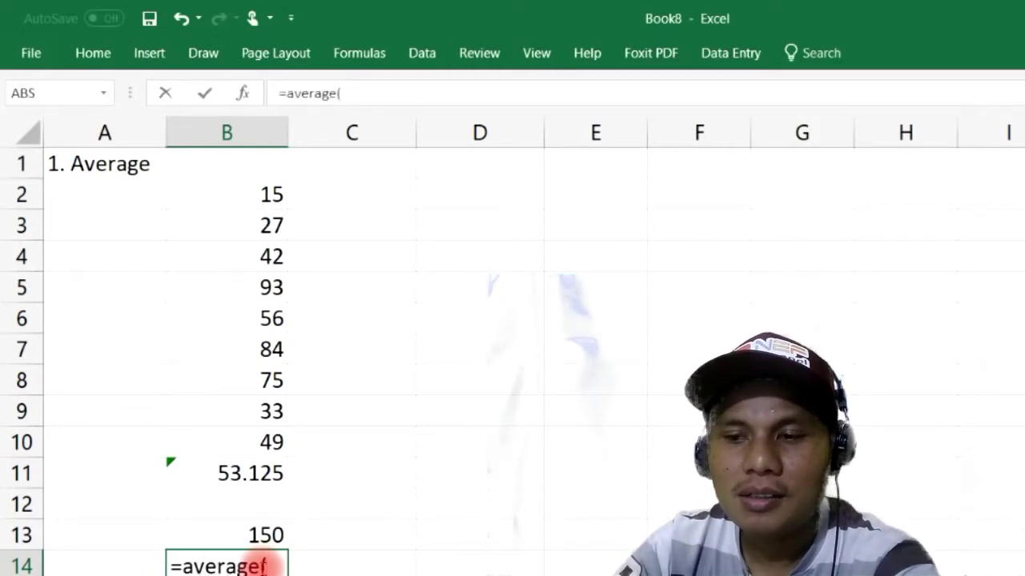
pyautogui.write('(100,200,300)')
pyautogui.press('Return')
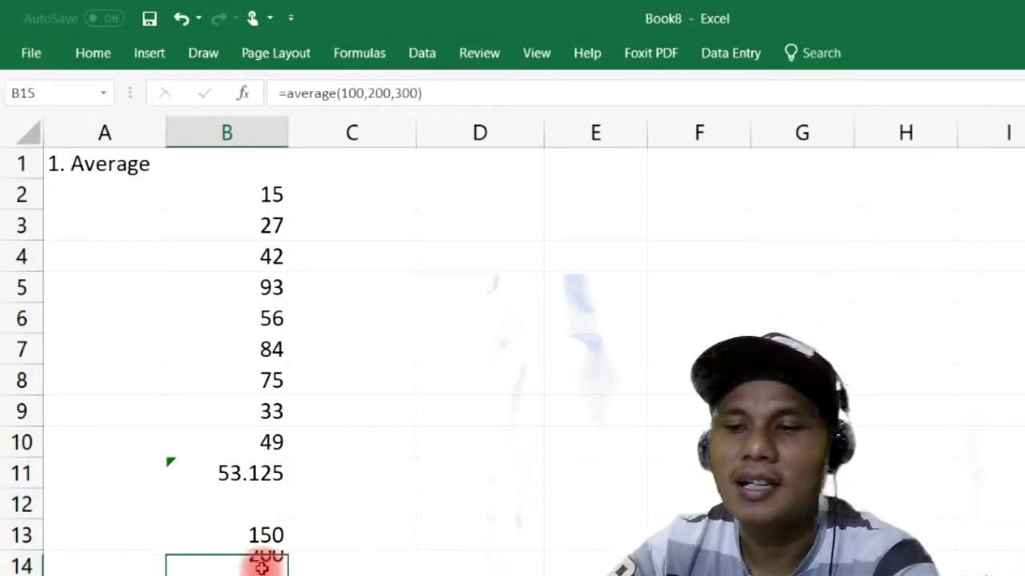
pyautogui.click(263, 567)
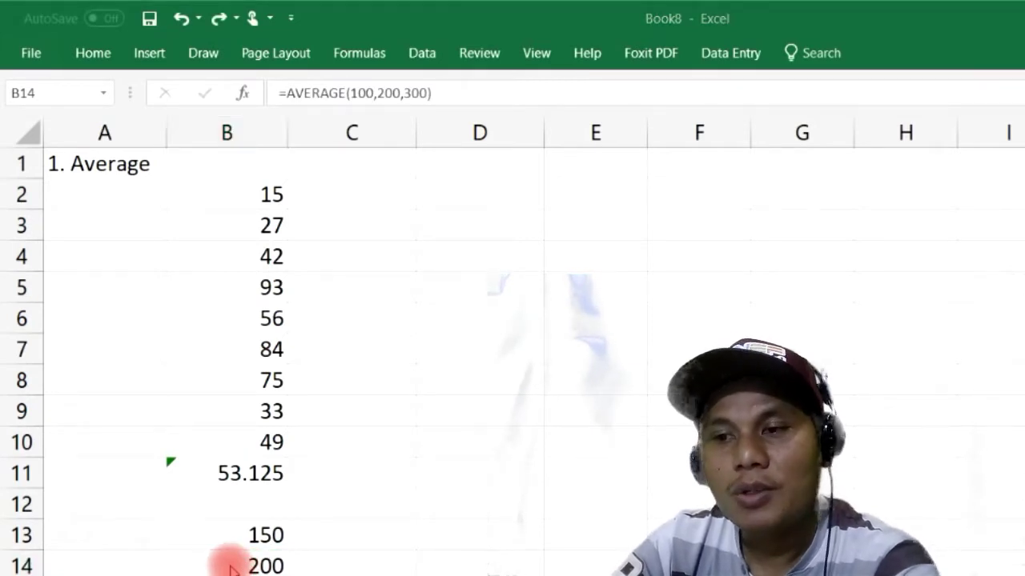
pyautogui.click(232, 563)
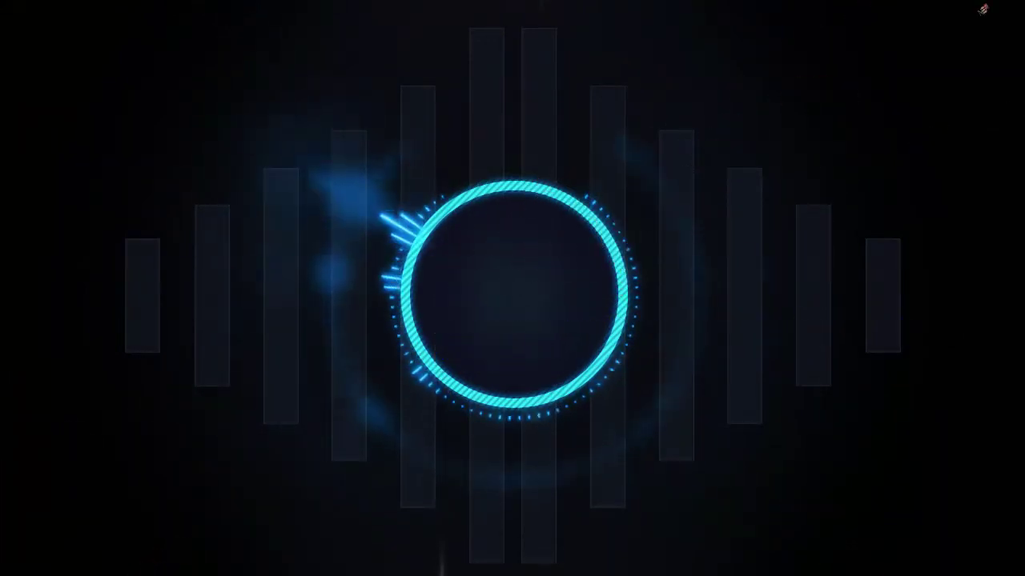
# - Change the heading in A1 to "2. Sum" and clear the average formulas from B11:B14
pyautogui.write('.')
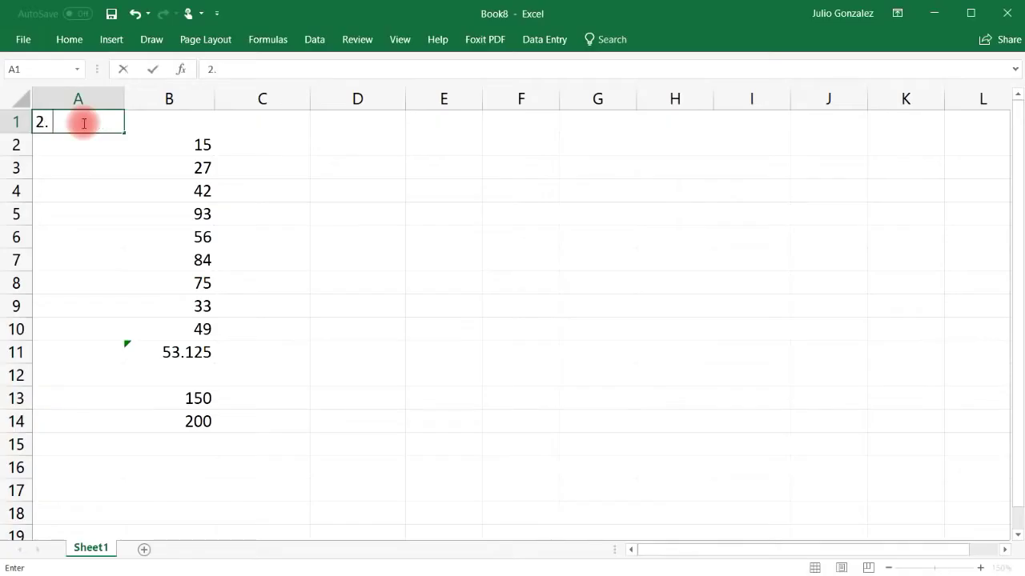
pyautogui.write(' Sum')
pyautogui.press('Return')
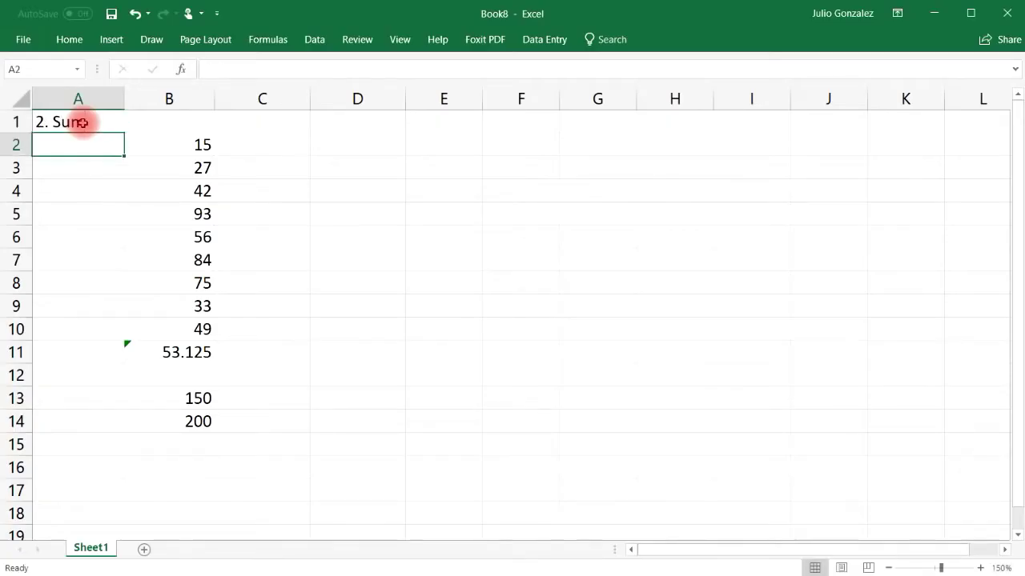
pyautogui.moveTo(156, 355); pyautogui.dragTo(187, 419)
pyautogui.press('Delete')
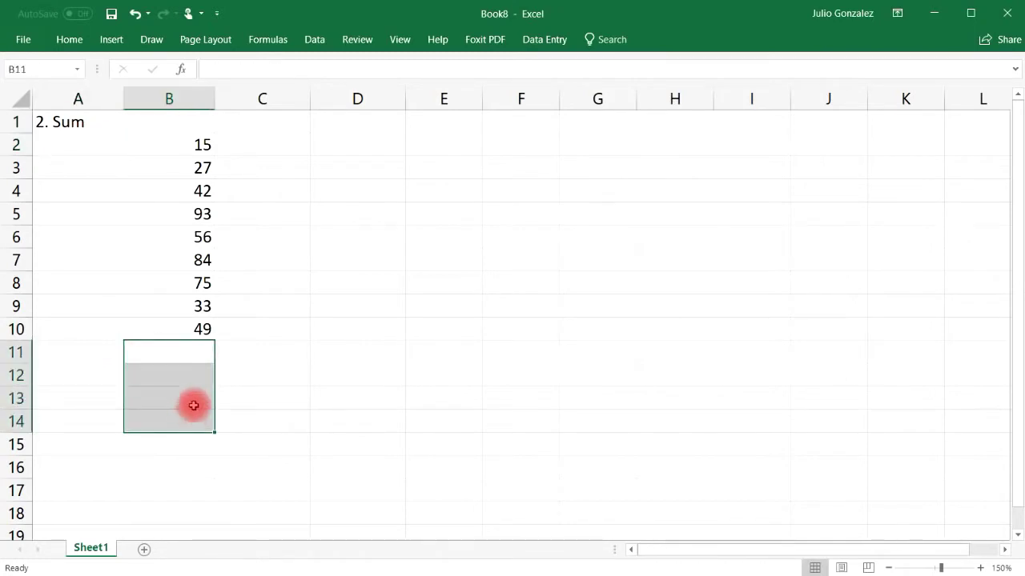
# - Add up B2:B9 in cell B11 with the SUM function
pyautogui.click(190, 352)
pyautogui.write('=sum(')
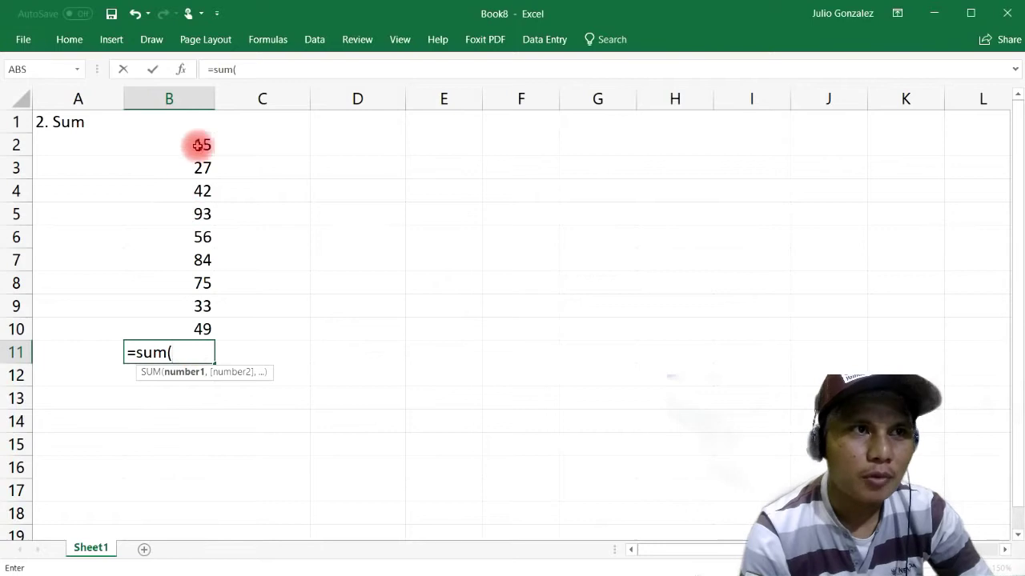
pyautogui.moveTo(195, 141); pyautogui.dragTo(179, 306)
pyautogui.write(')')
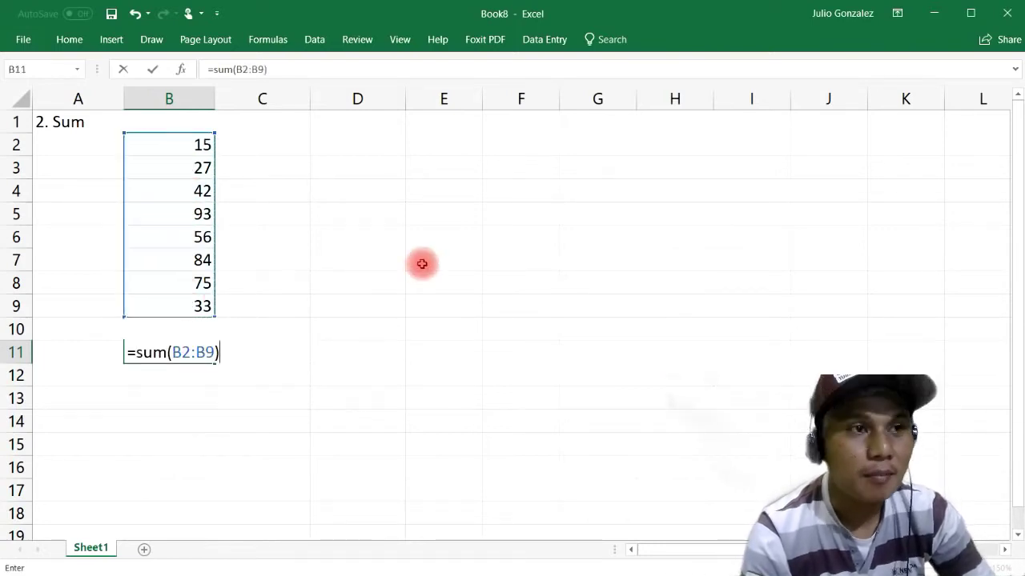
pyautogui.press('Return')
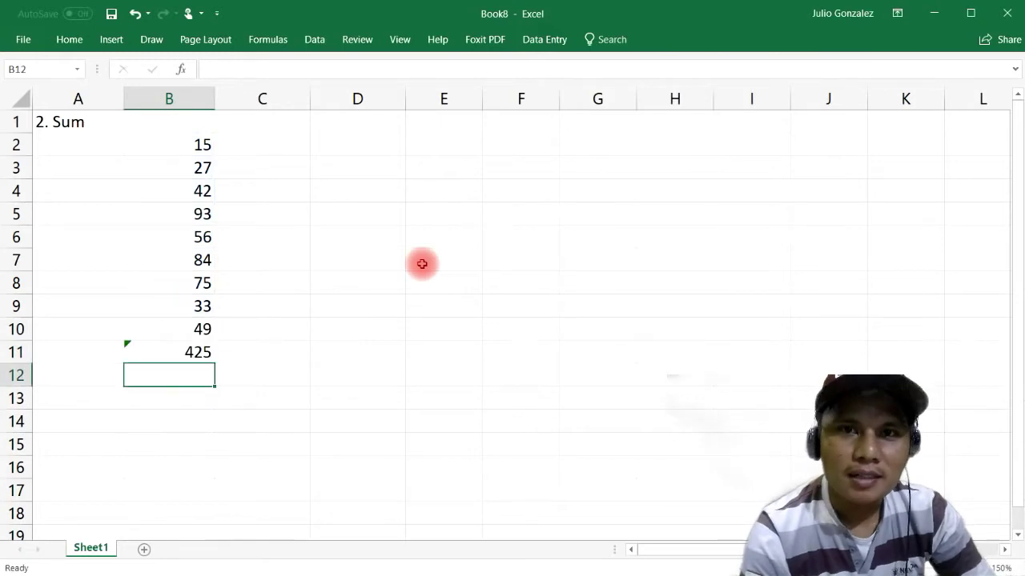
# - Enter the formula =sum(50,125) in cell B13
pyautogui.click(169, 394)
pyautogui.write('=su')
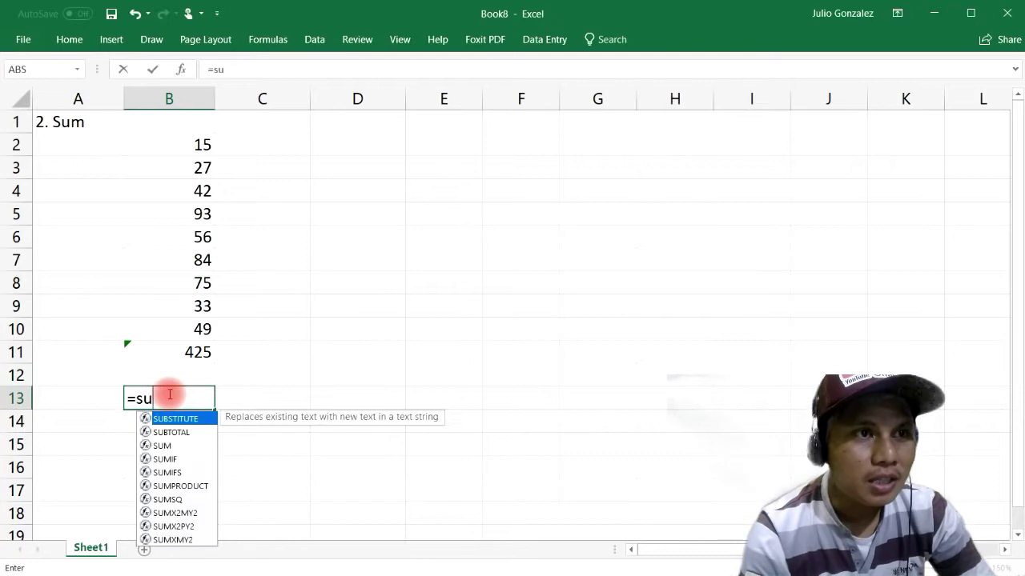
pyautogui.write('m(')
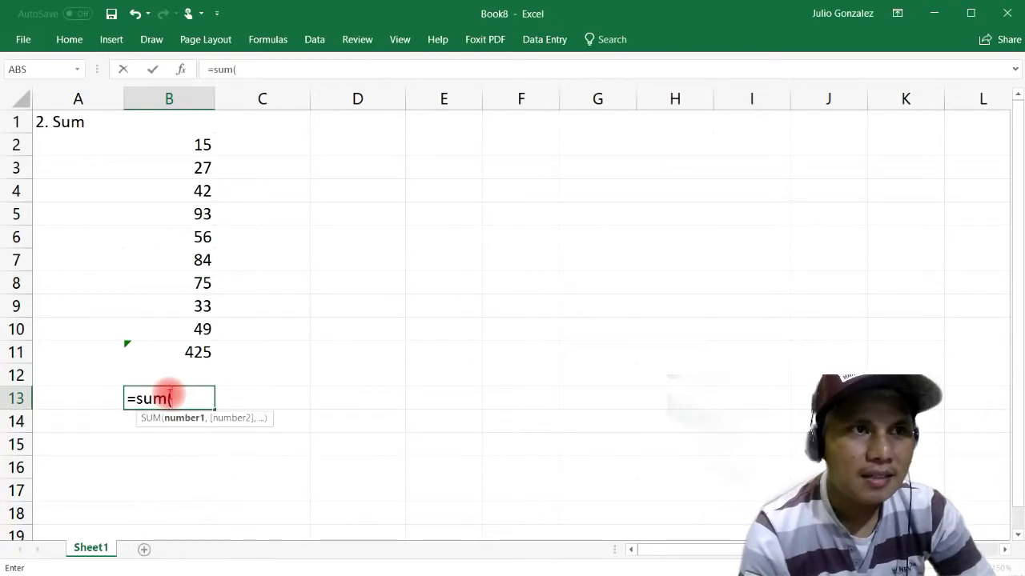
pyautogui.write('50,125)')
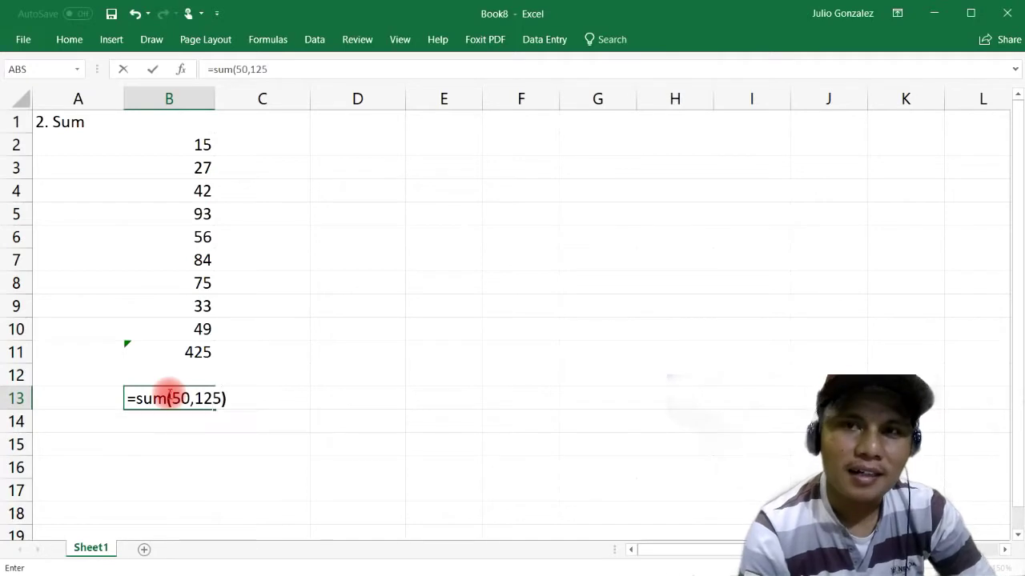
pyautogui.press('Return')
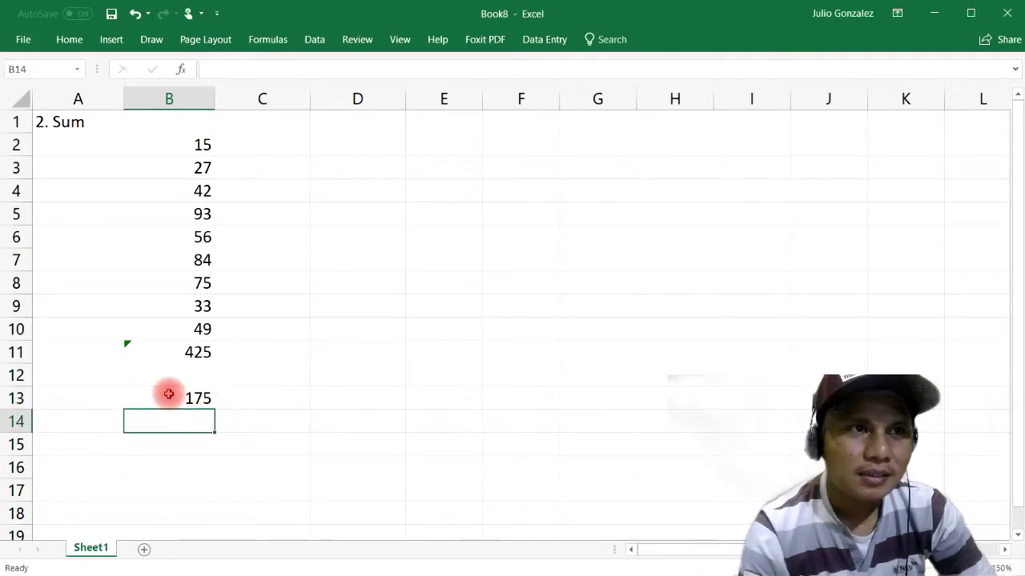
# - Add 50 and 125 in cell B14 with a plain plus-sign formula instead of SUM
pyautogui.click(169, 394)
pyautogui.click(172, 424)
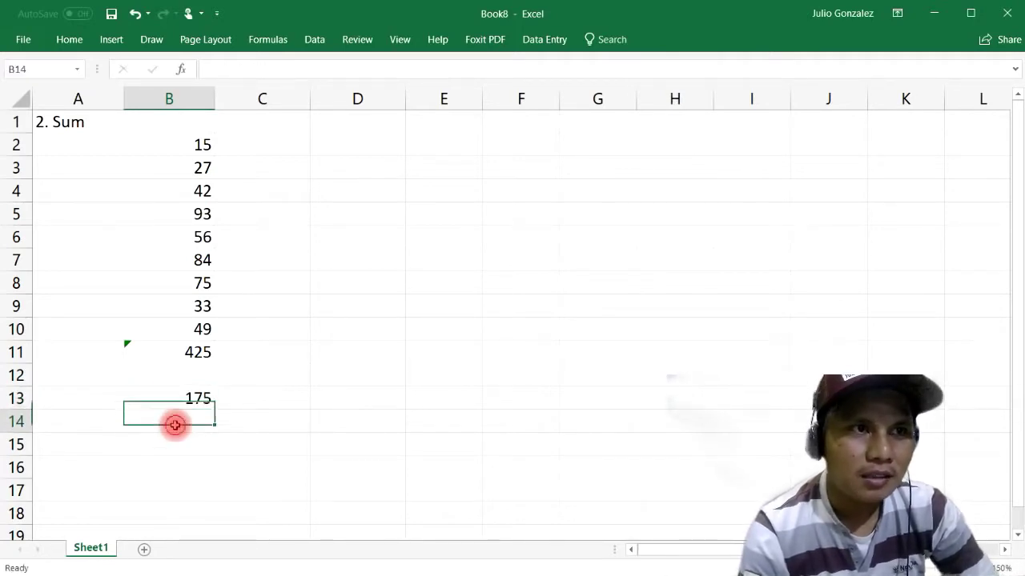
pyautogui.write('=50+')
pyautogui.press('Return')
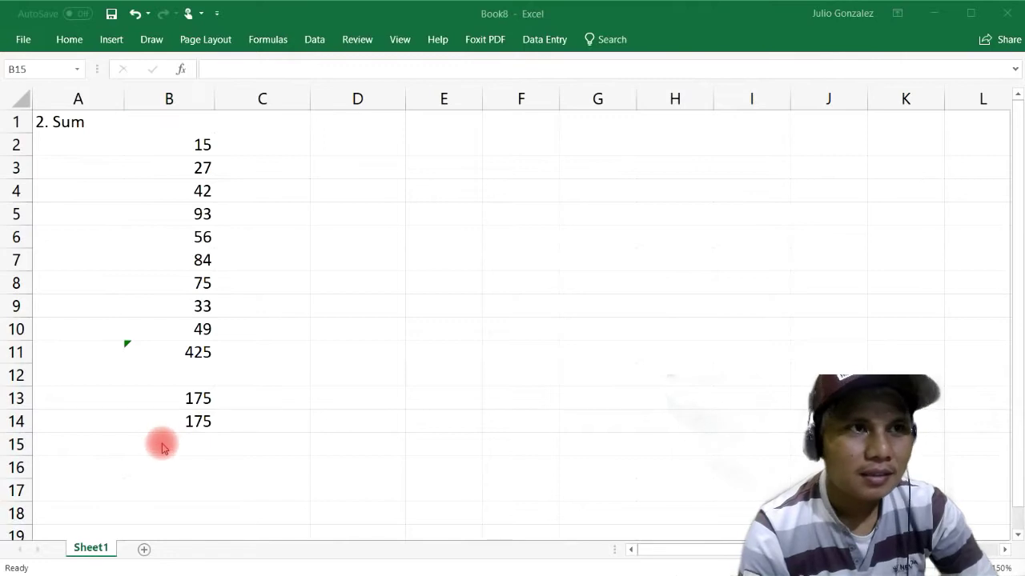
# - Total 100, 200 and 300 twice: with =sum(100,200,300) in B15 and with =100+200+300 in B16
pyautogui.click(162, 443)
pyautogui.doubleClick(161, 443)
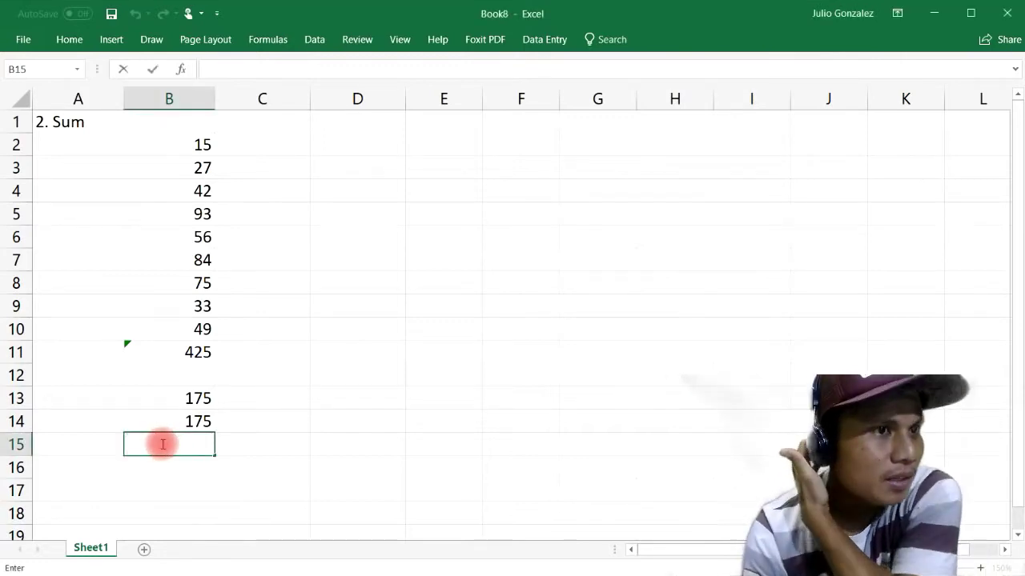
pyautogui.write('=sum')
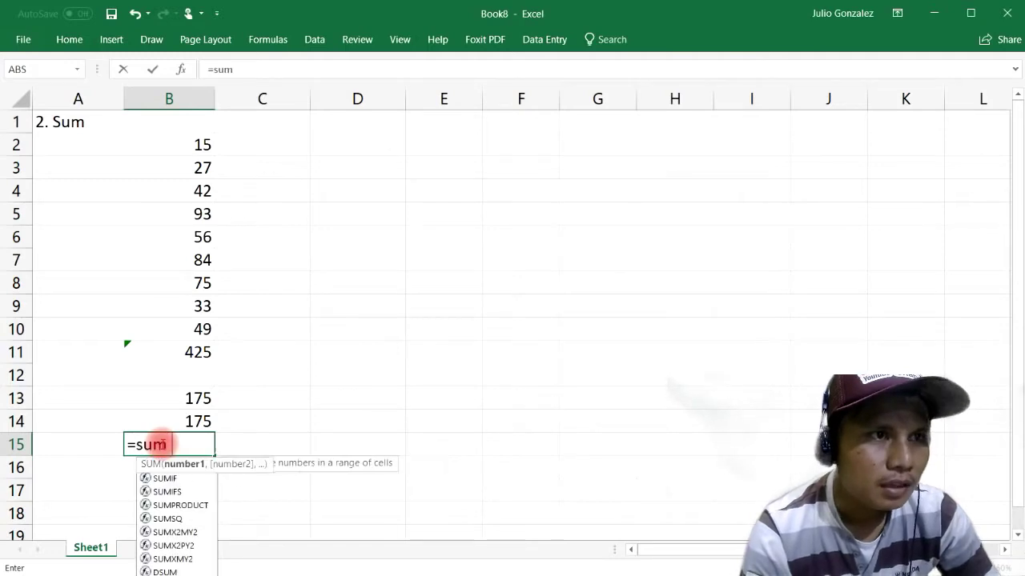
pyautogui.write('(100,20')
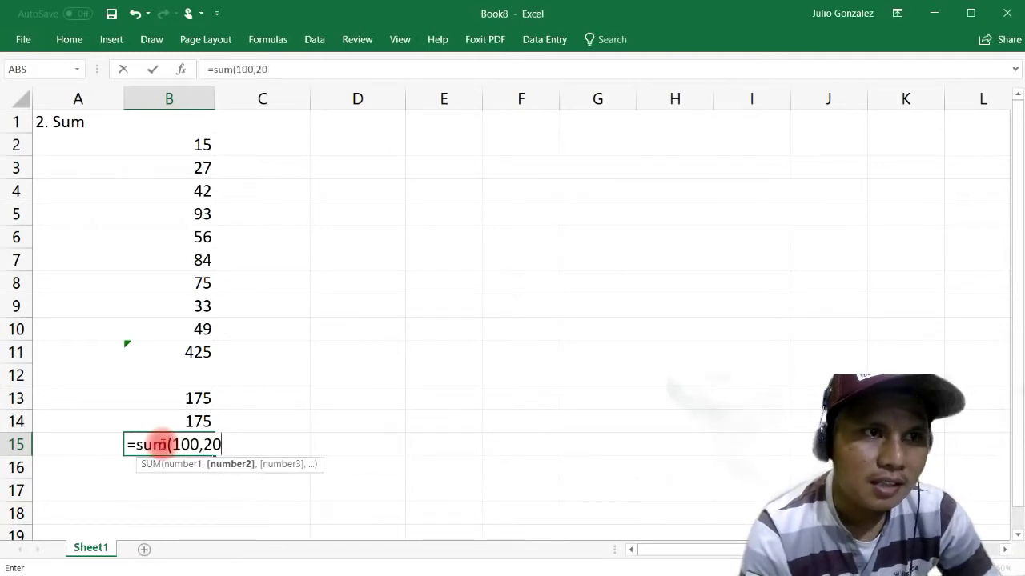
pyautogui.write('0,300)')
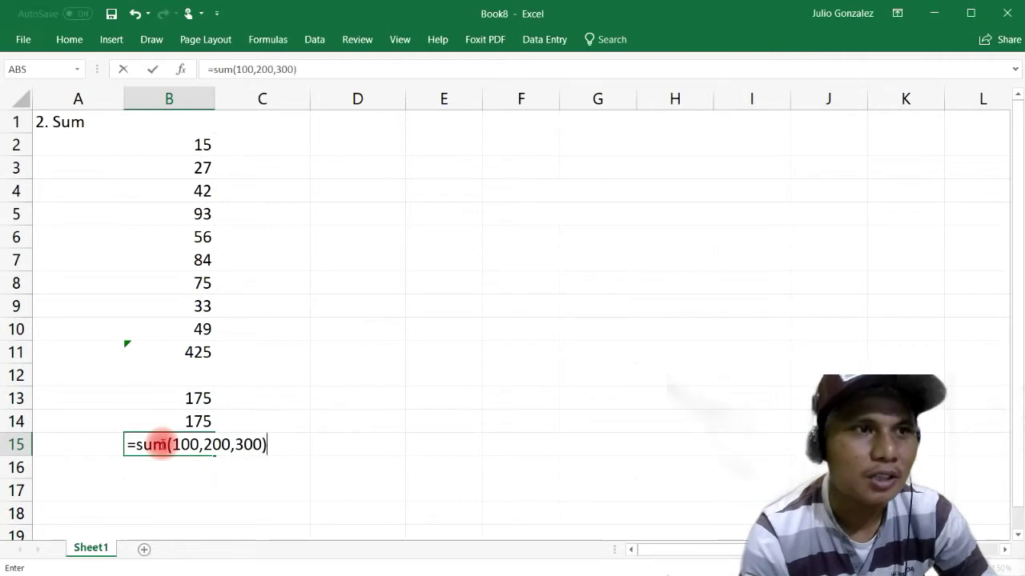
pyautogui.press('Return')
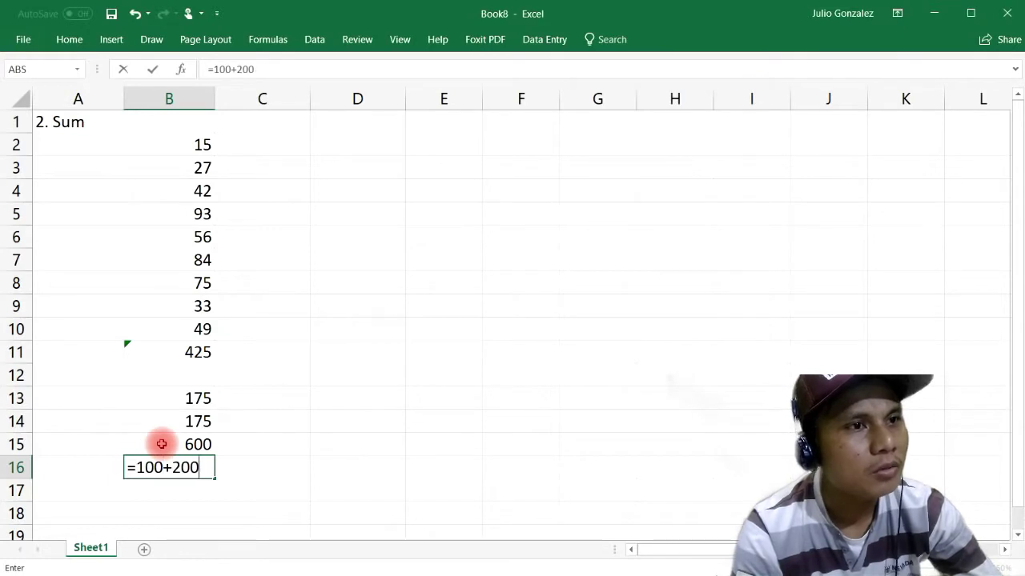
pyautogui.write('=100+200+300')
pyautogui.press('Return')
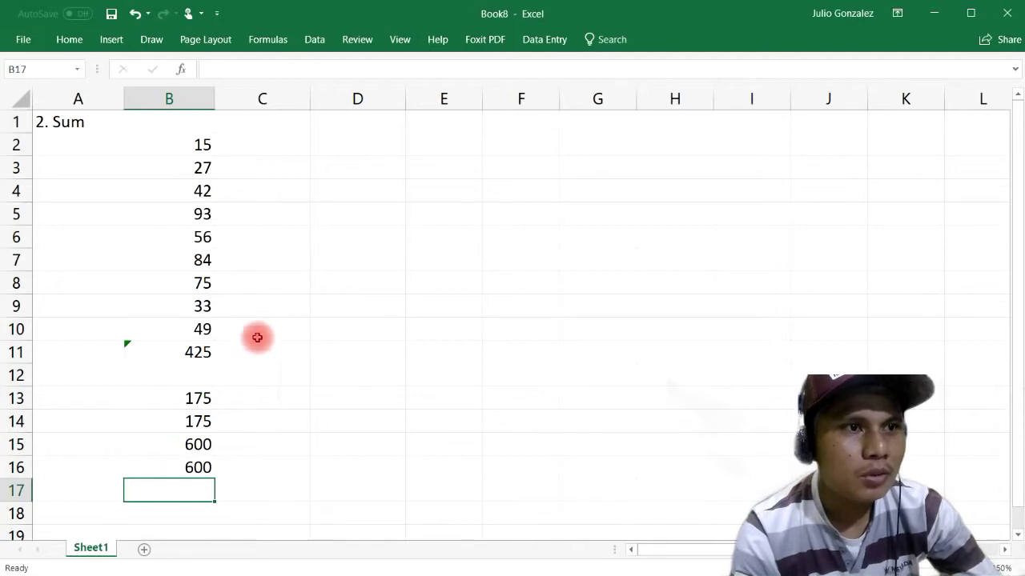
# - Clear the heading, numbers and formulas from the range A1:B16
pyautogui.click(62, 117)
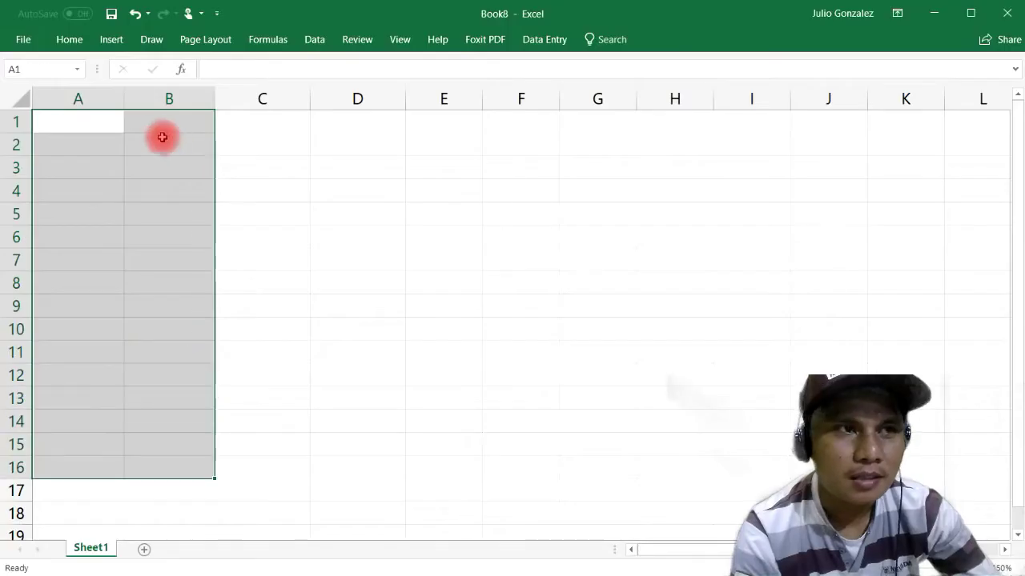
# - Enter the heading "3. SumIf" in cell A1 beside the car type table
pyautogui.click(165, 136)
pyautogui.click(80, 124)
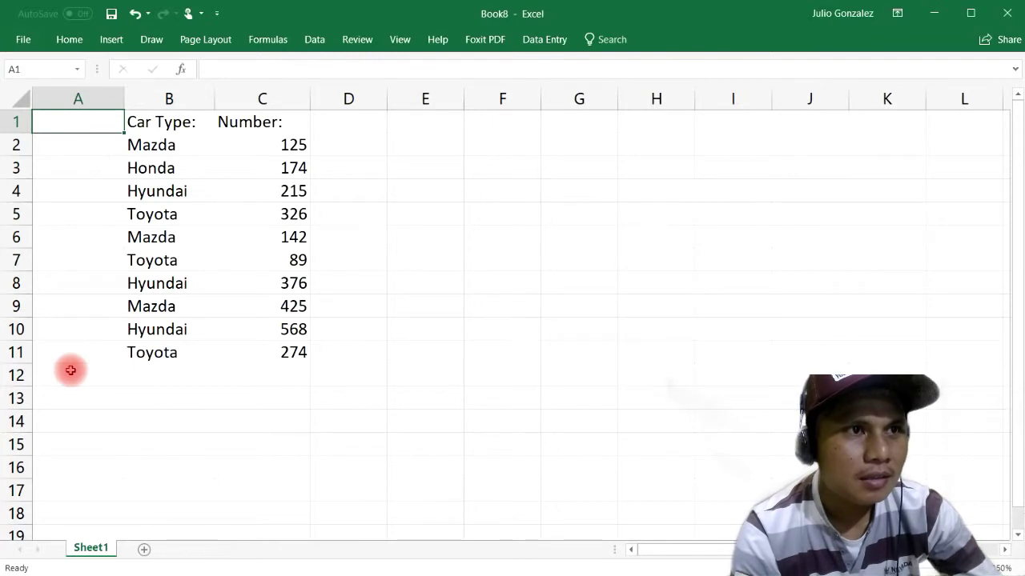
pyautogui.doubleClick(51, 124)
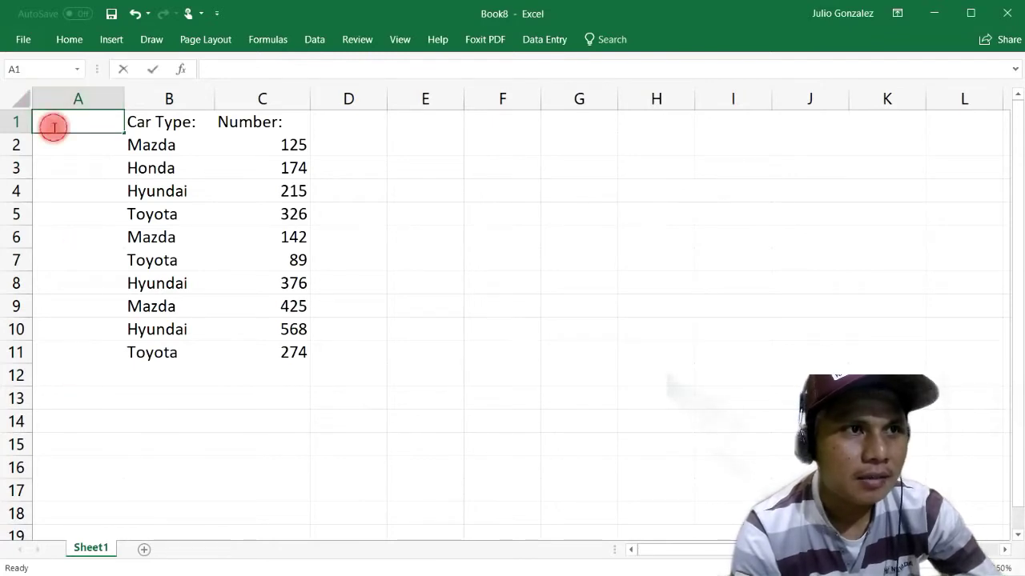
pyautogui.write('3. SumIf')
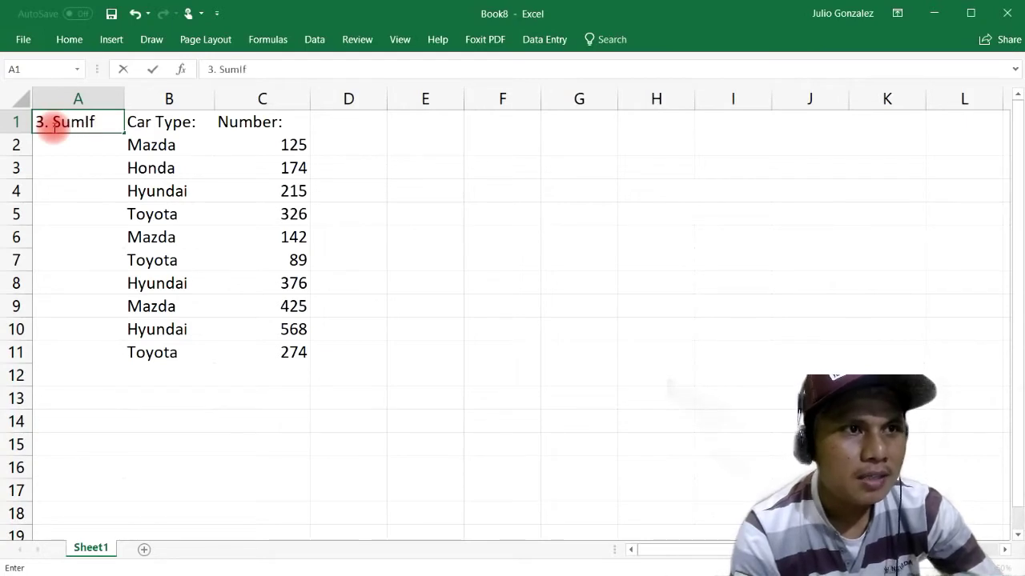
pyautogui.press('Return')
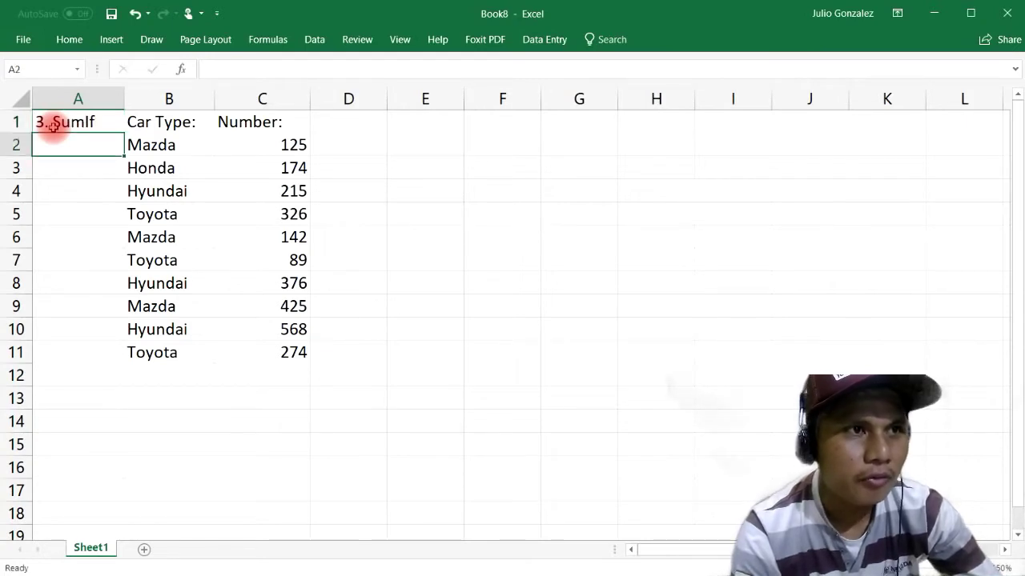
# - Total the whole Number column with =sum(C2:C11) in cell C12, and clear that cell again
pyautogui.click(269, 374)
pyautogui.write('=sum(')
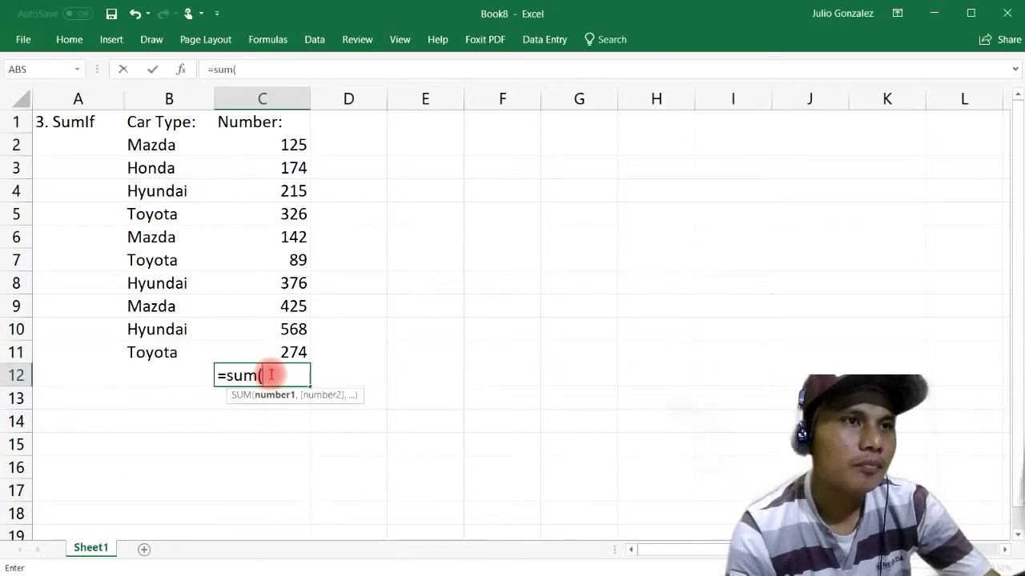
pyautogui.moveTo(275, 138); pyautogui.dragTo(265, 345)
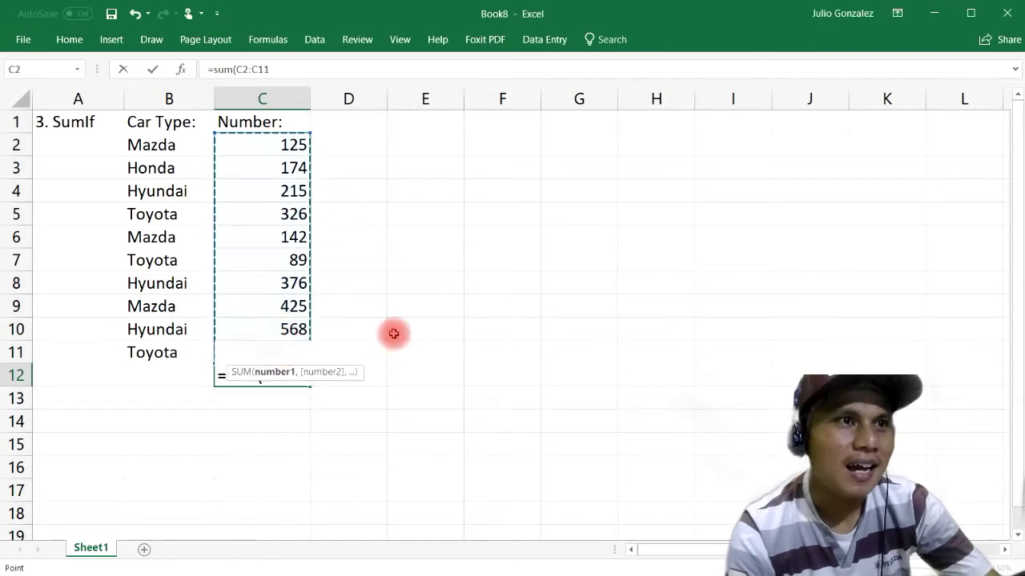
pyautogui.write(')')
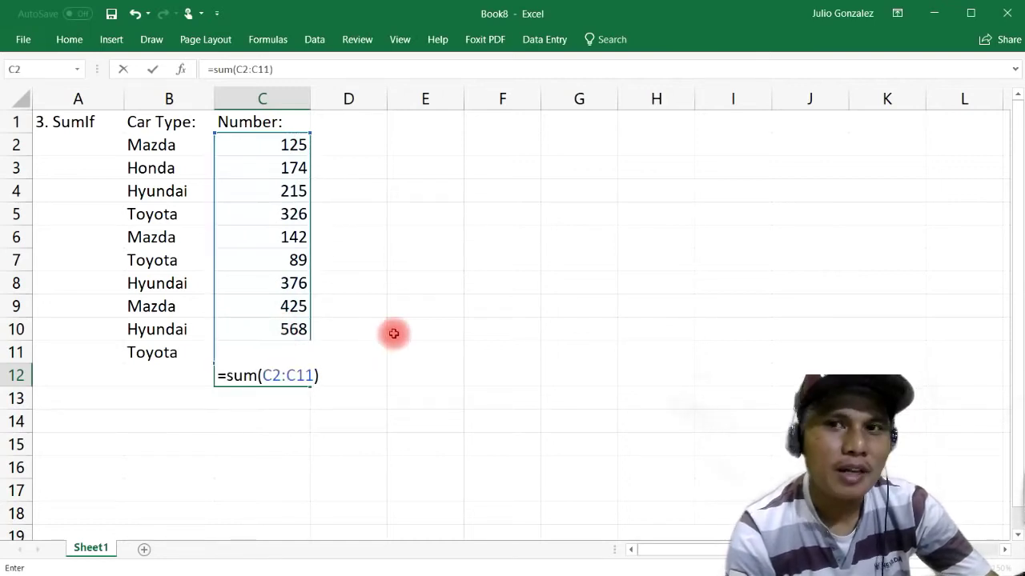
pyautogui.press('Return')
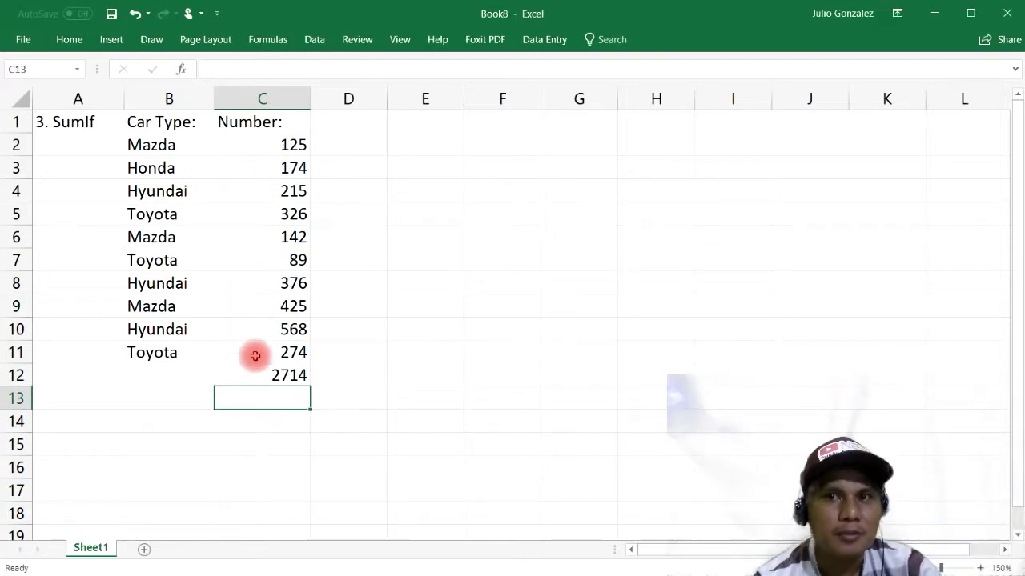
pyautogui.click(298, 374)
pyautogui.press('Delete')
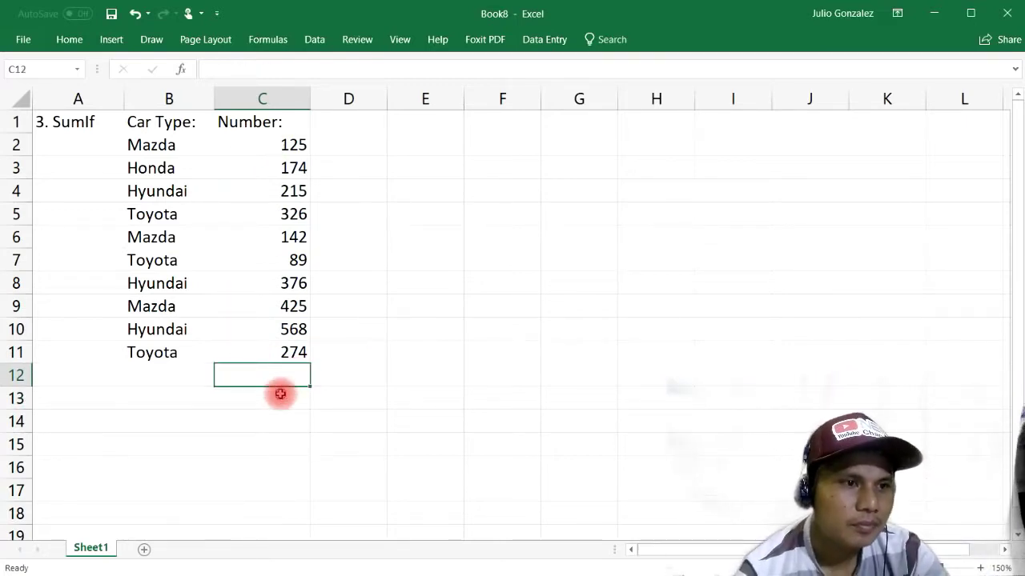
# - Enter the label "SumIf:" in cell C13 below the number list
pyautogui.click(269, 394)
pyautogui.write('Sum')
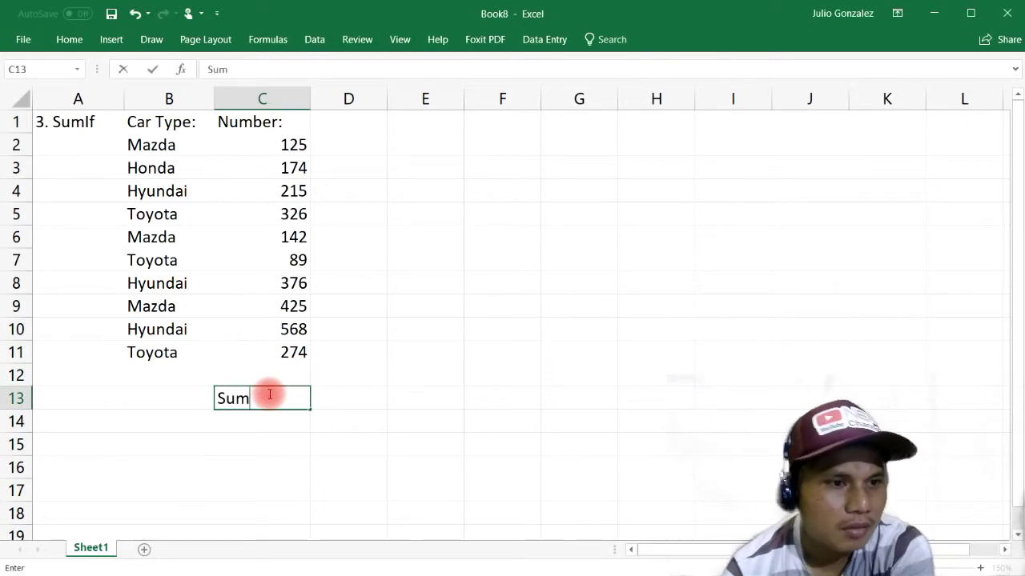
pyautogui.write('If:')
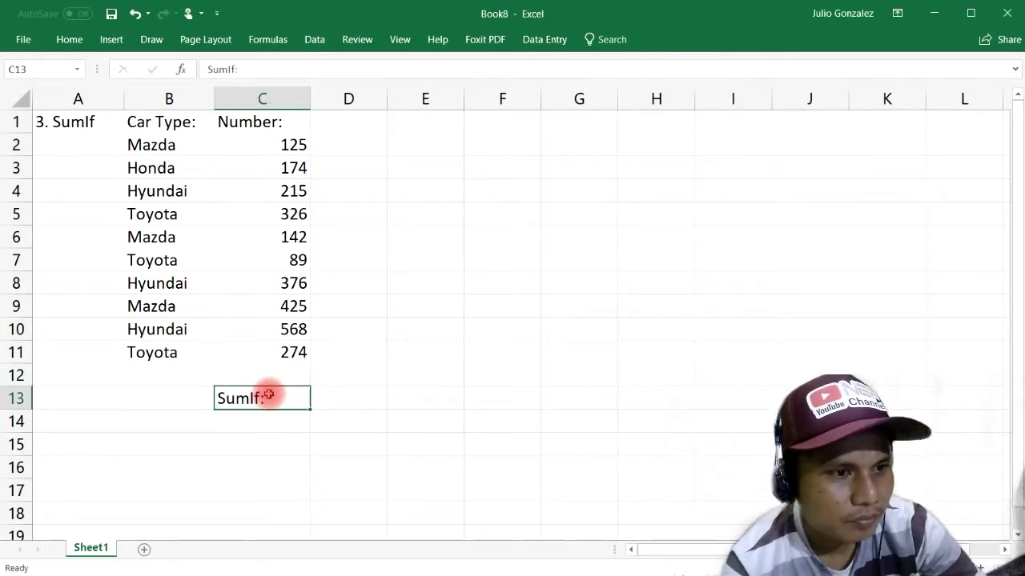
pyautogui.press('Return')
pyautogui.press('Left')
pyautogui.press('Up')
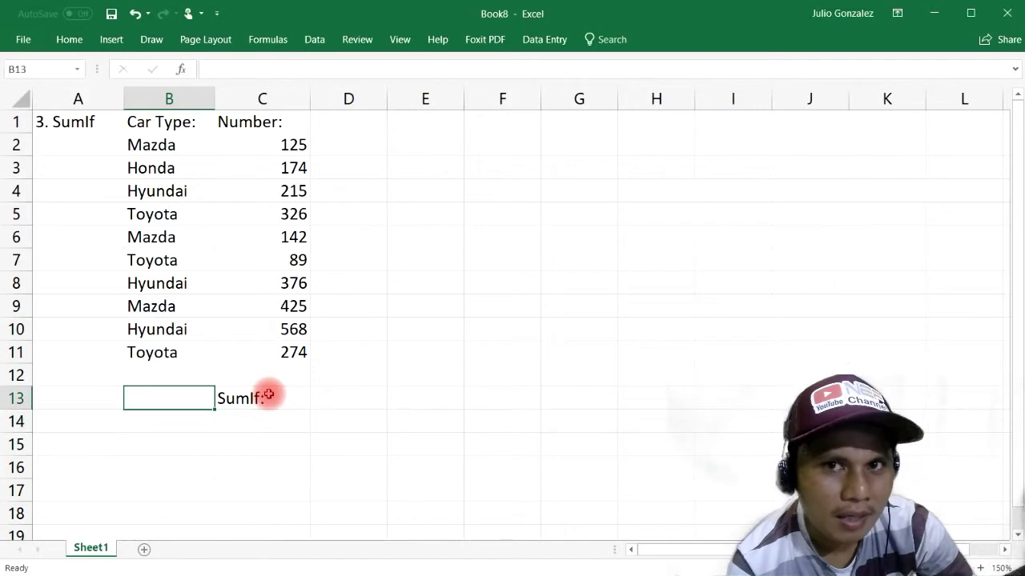
# - Fill cell C14, directly below the "SumIf:" label, with yellow
pyautogui.press('Down')
pyautogui.press('Right')
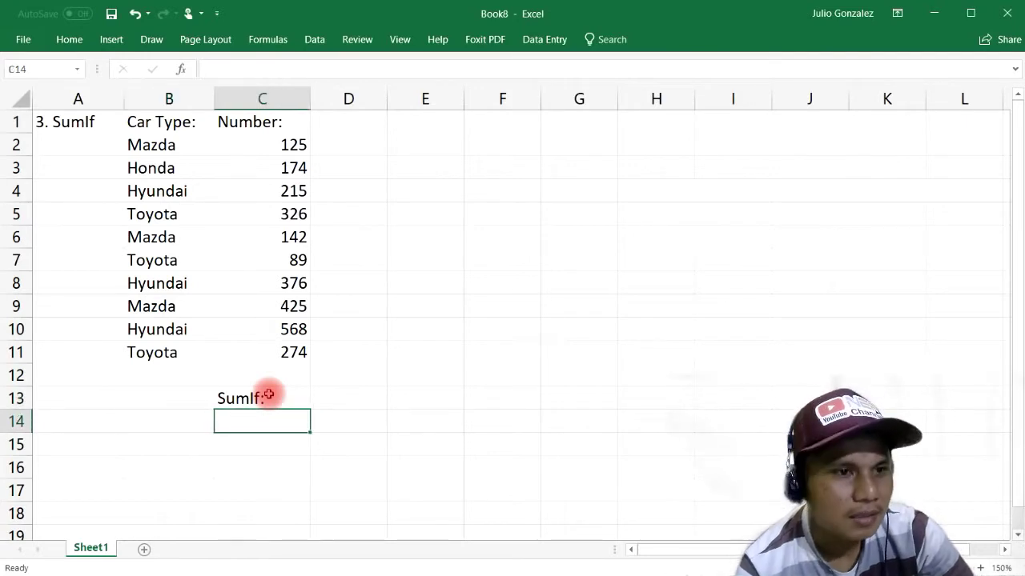
pyautogui.click(69, 39)
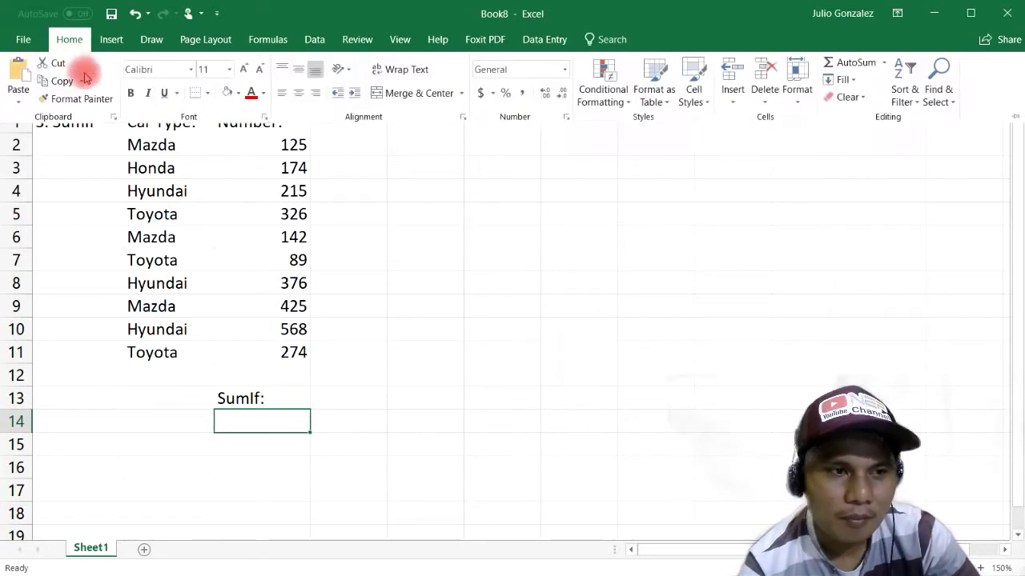
pyautogui.click(239, 94)
pyautogui.click(264, 210)
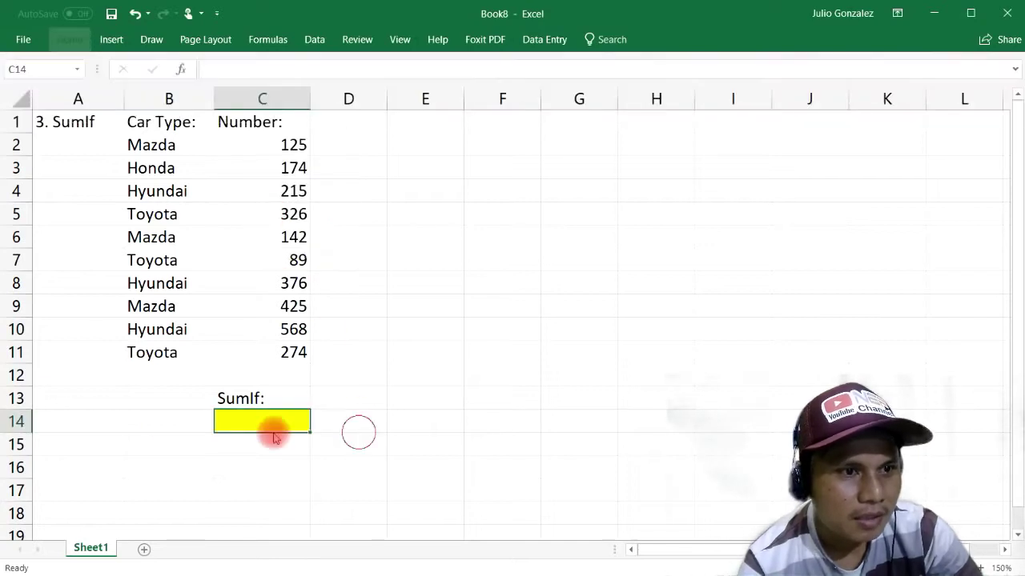
# - Enter the label "Mazda:" in cell B13 next to the "SumIf:" label
pyautogui.click(159, 397)
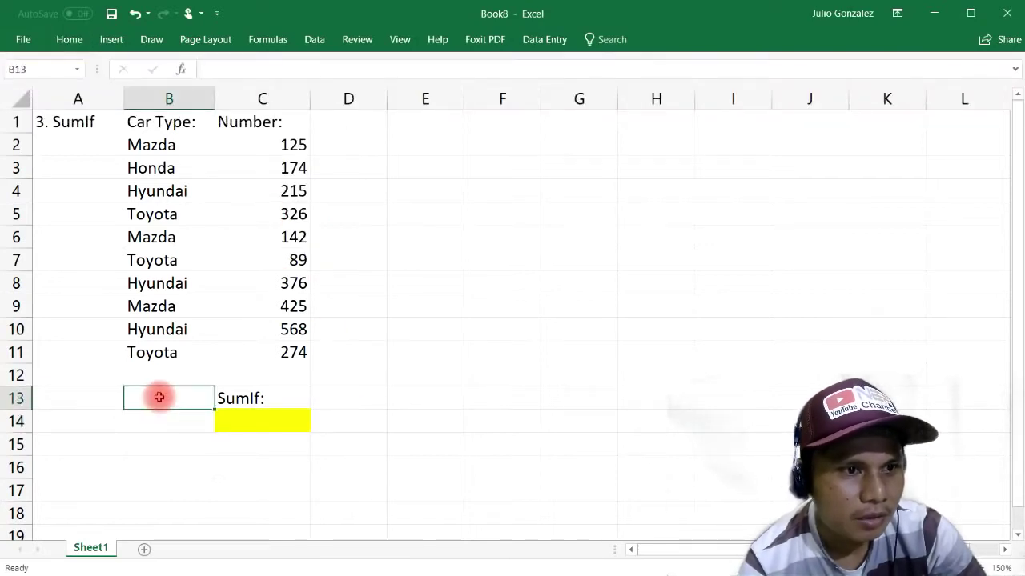
pyautogui.write('Mazda')
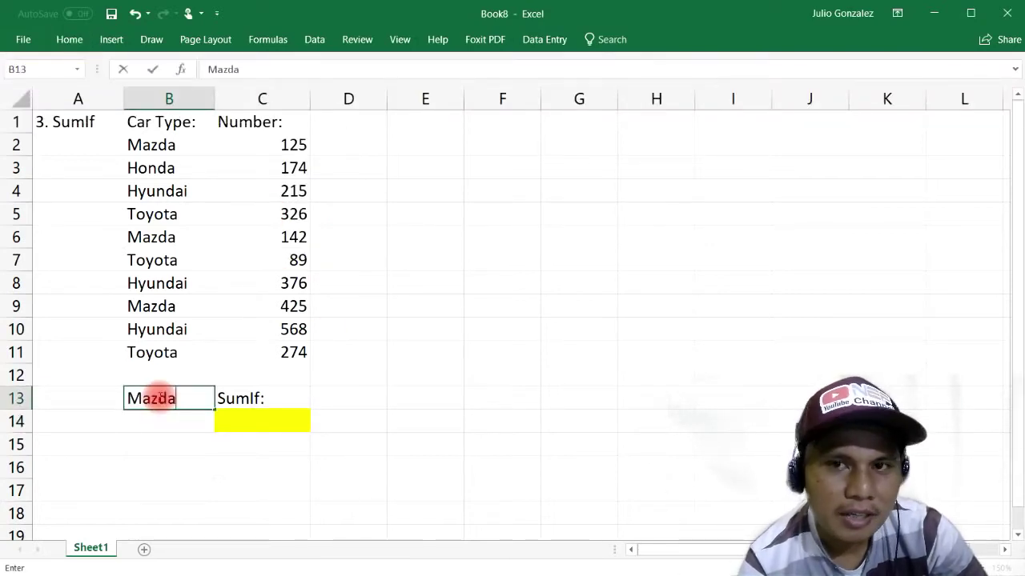
pyautogui.write(':')
pyautogui.press('Return')
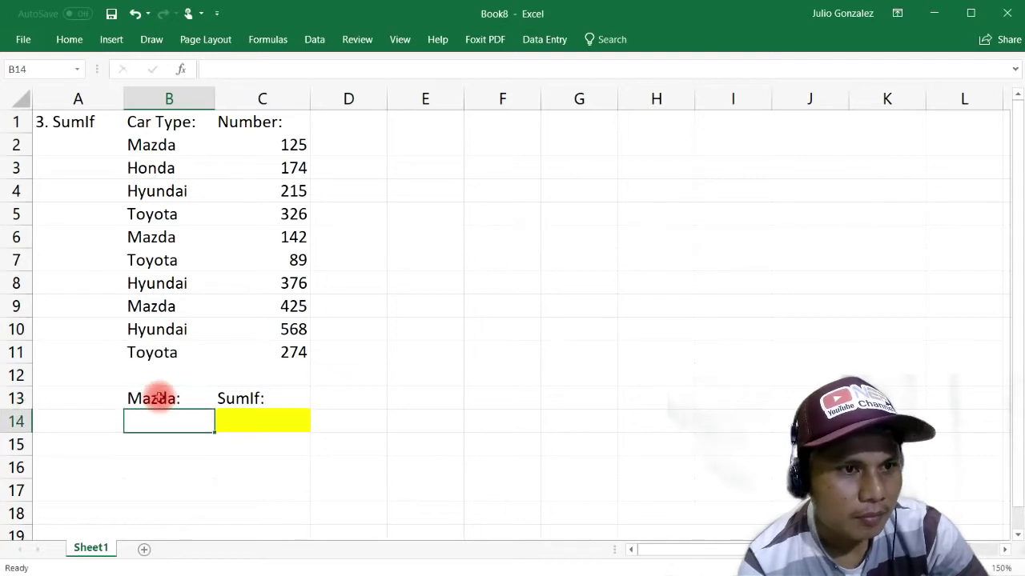
# - Begin a SUMIF formula in the yellow cell C14 with the car types B2:B11 as its range
pyautogui.moveTo(275, 144); pyautogui.dragTo(288, 344)
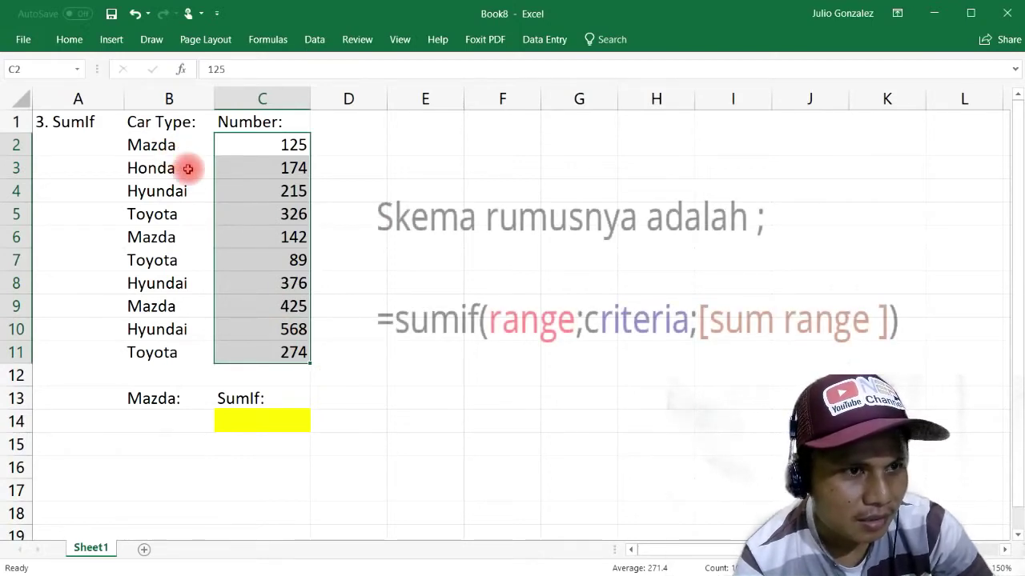
pyautogui.click(172, 369)
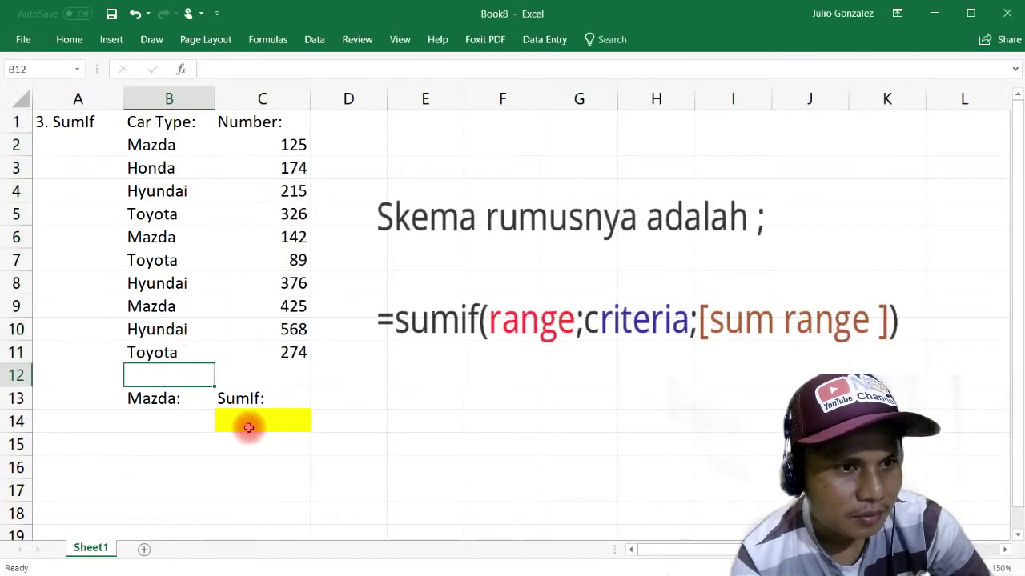
pyautogui.click(248, 426)
pyautogui.click(241, 422)
pyautogui.write('=s')
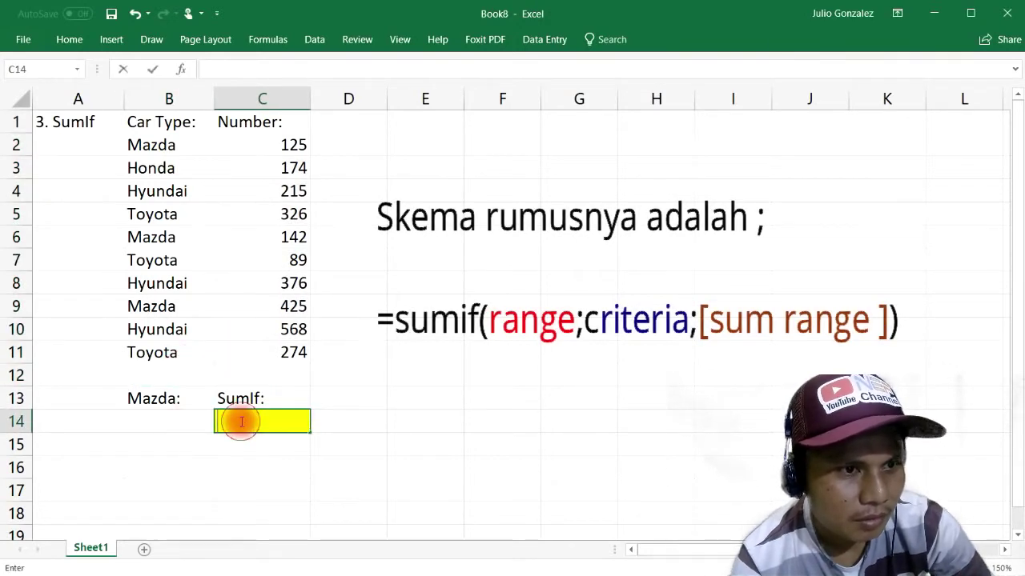
pyautogui.write('u')
pyautogui.press('BackSpace')
pyautogui.write('sumif(')
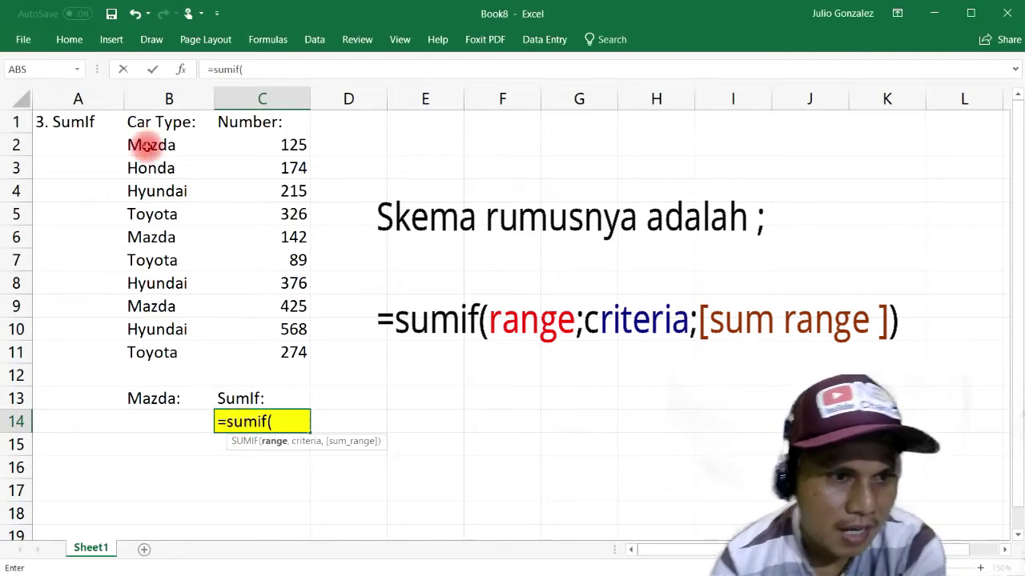
pyautogui.moveTo(149, 145); pyautogui.dragTo(140, 352)
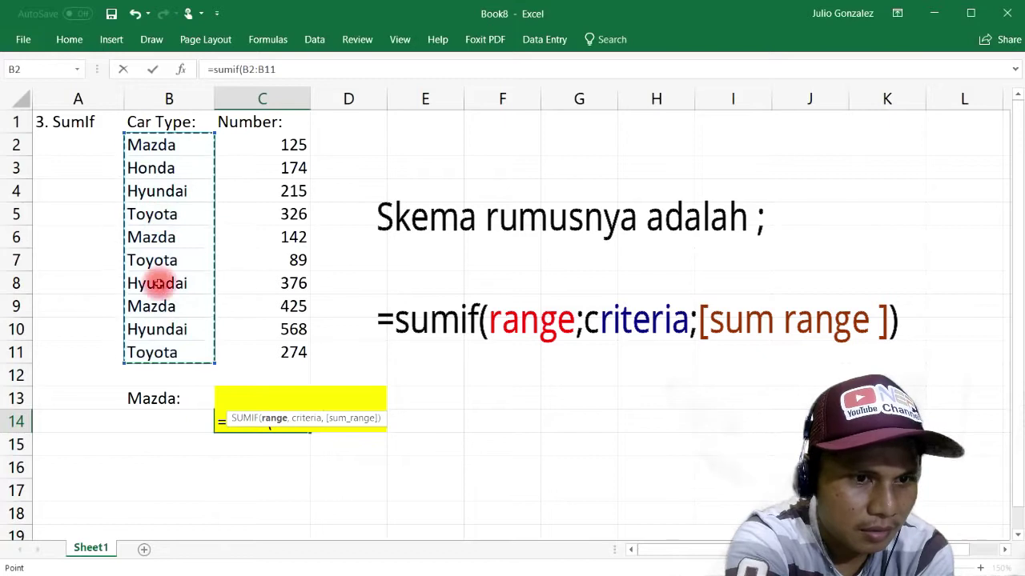
pyautogui.write(',')
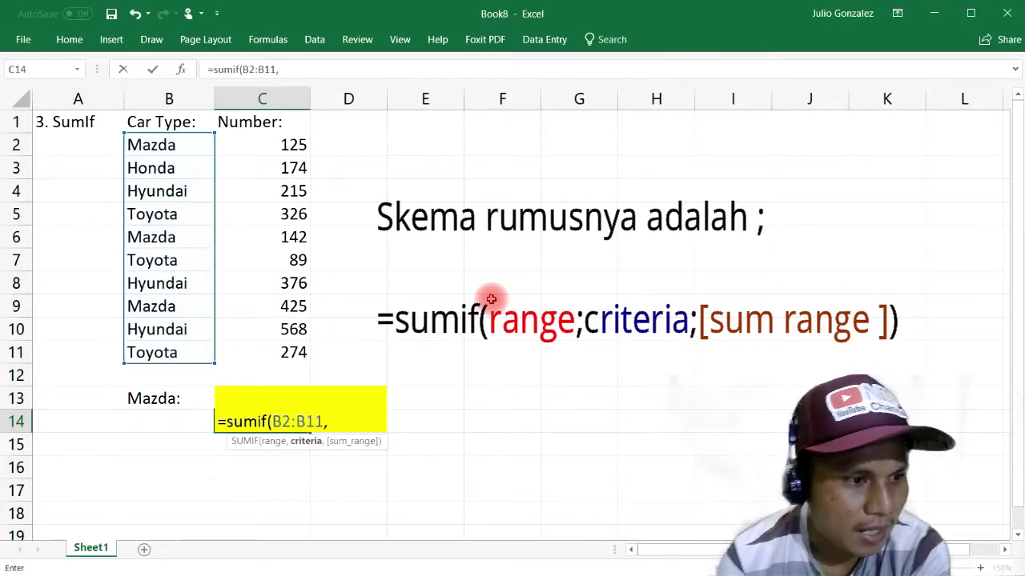
# - Complete the SUMIF formula in C14 with B14 as the criteria and C2:C11 as the sum range
pyautogui.click(171, 420)
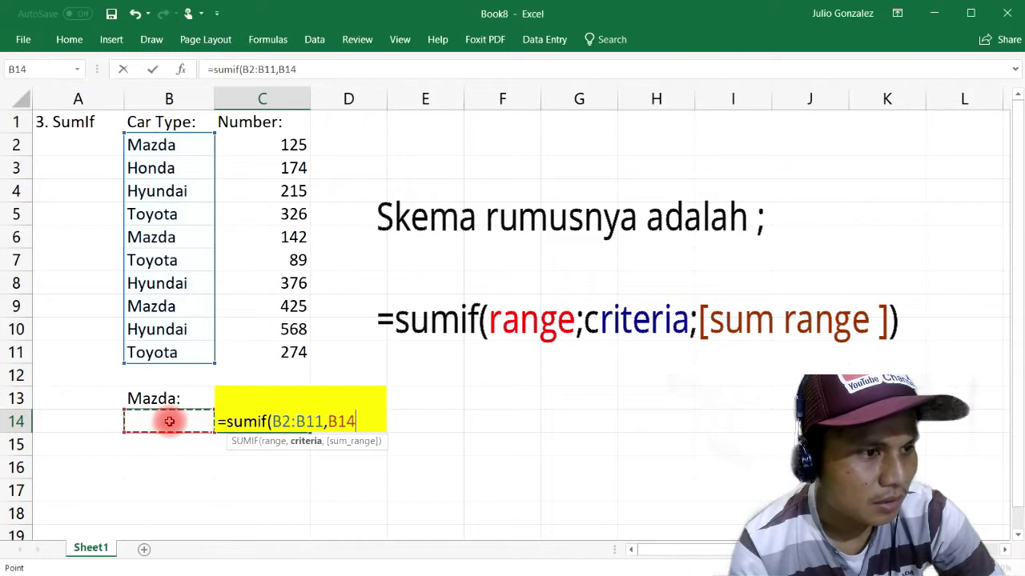
pyautogui.write(',')
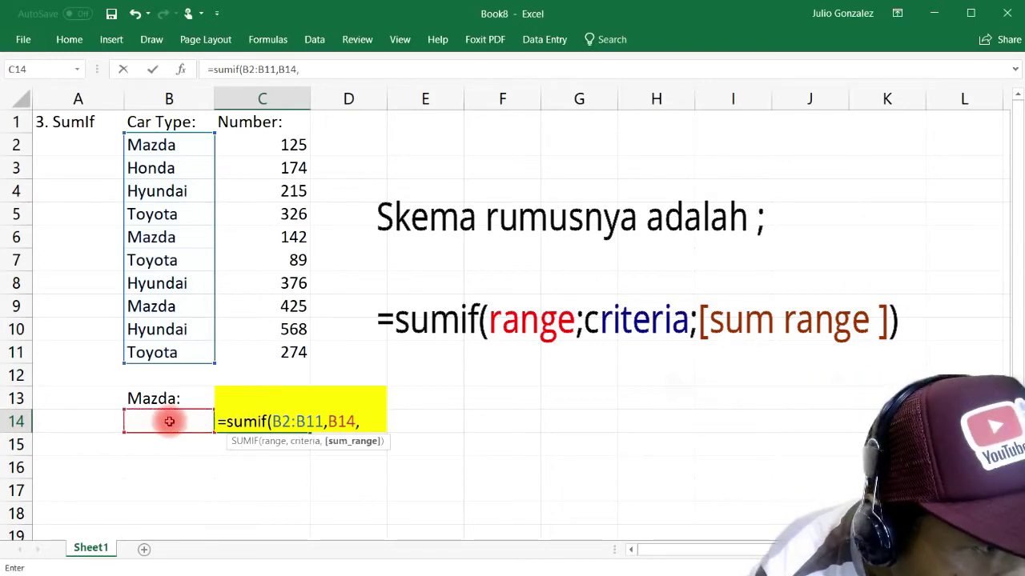
pyautogui.click(295, 146)
pyautogui.moveTo(294, 147); pyautogui.dragTo(279, 352)
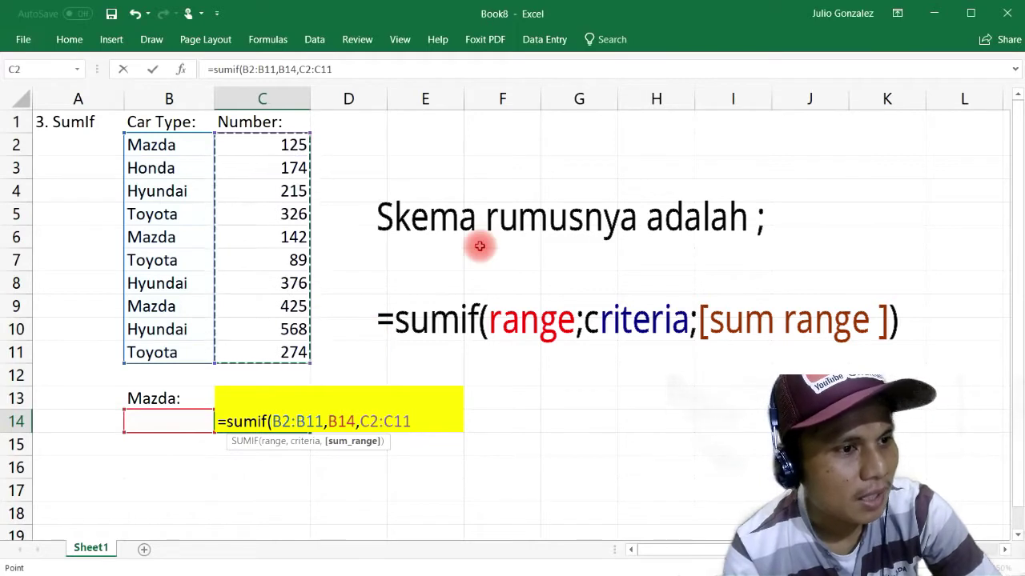
pyautogui.write(')')
pyautogui.press('Return')
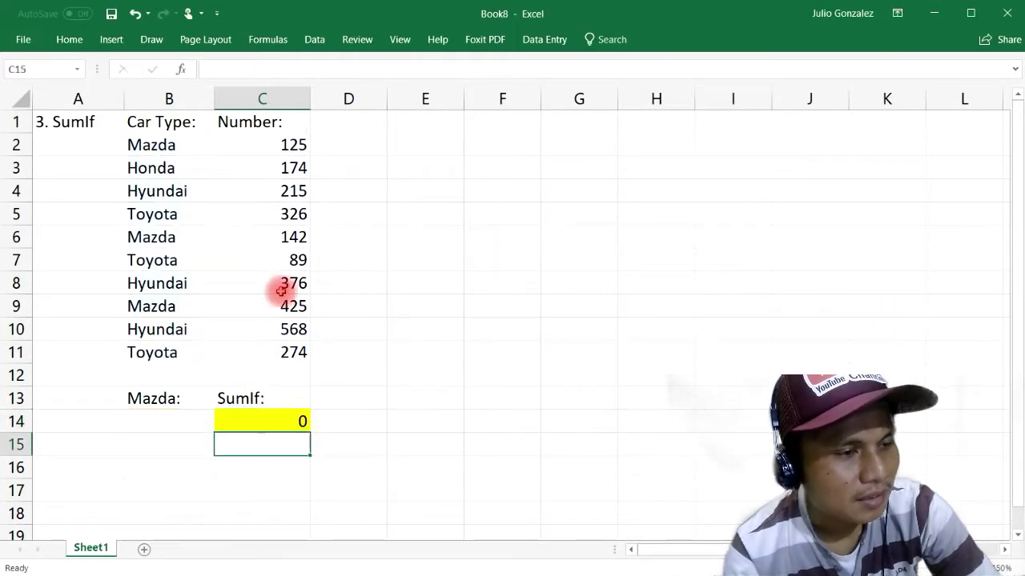
# - Replace the label in B13 with "Car Type:" and enter Mazda in B14 as the SUMIF criterion
pyautogui.click(175, 396)
pyautogui.write('Car Type:')
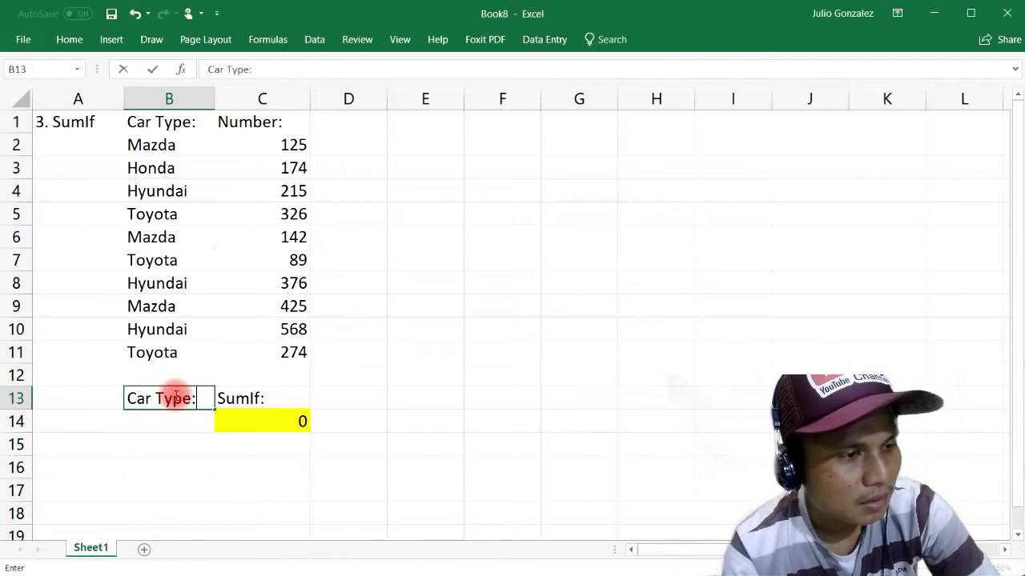
pyautogui.press('Return')
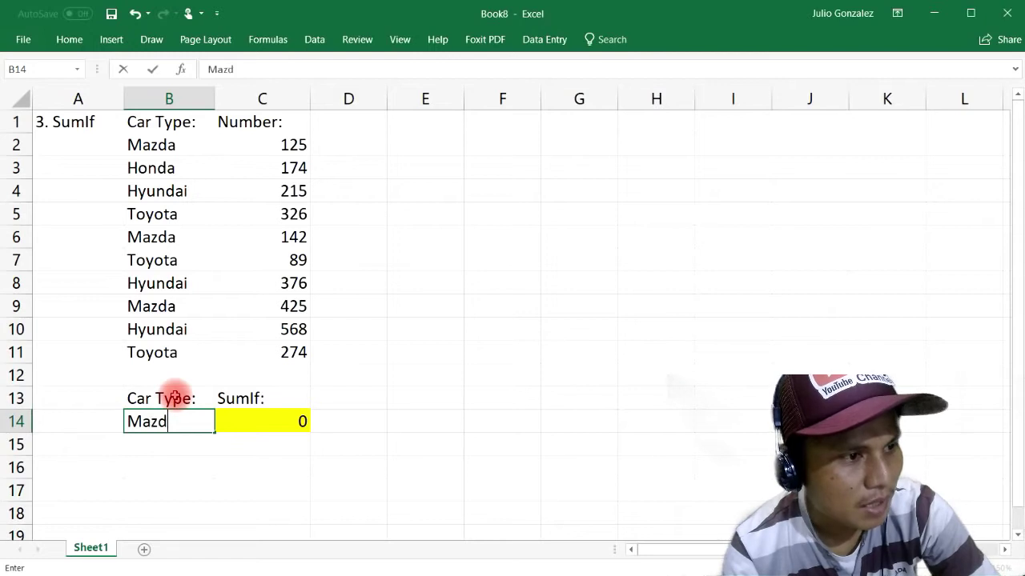
pyautogui.press('Tab')
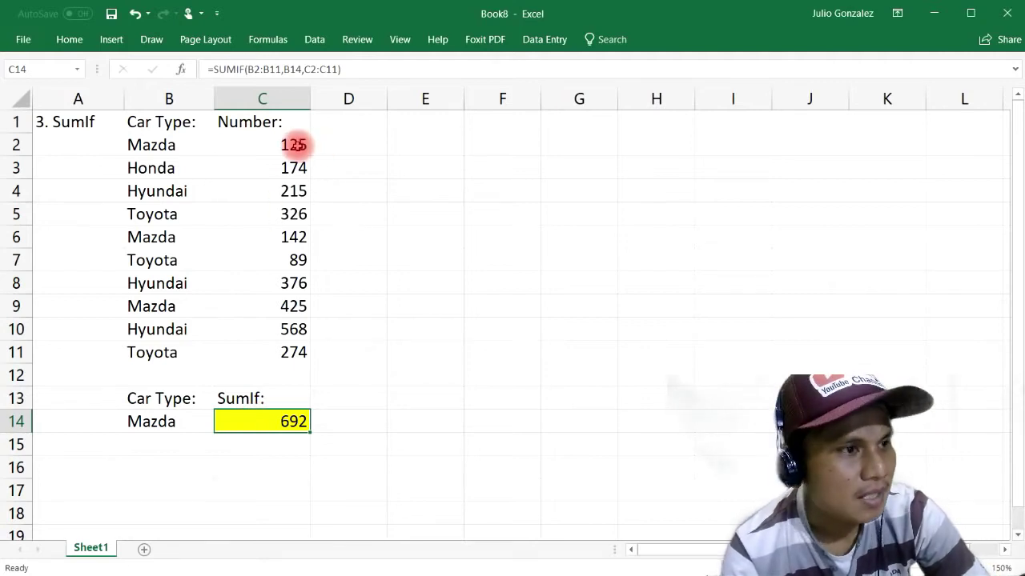
# - Select the three Mazda numbers in C2, C6 and C9 together to check them against the SUMIF result
pyautogui.click(295, 145)
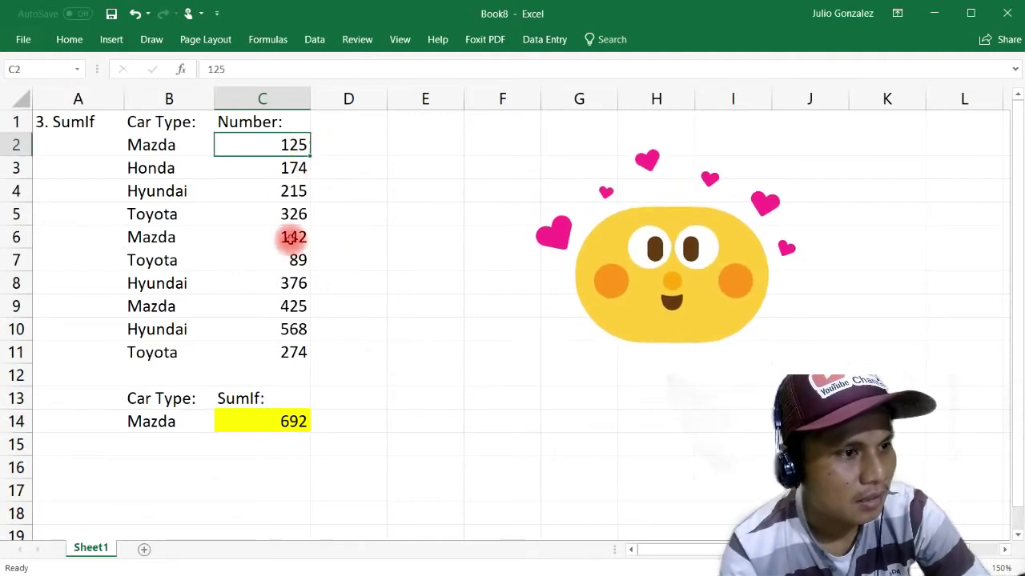
pyautogui.keyDown('ctrl'); pyautogui.click(291, 238); pyautogui.keyUp('ctrl')
pyautogui.keyDown('ctrl'); pyautogui.click(298, 305); pyautogui.keyUp('ctrl')
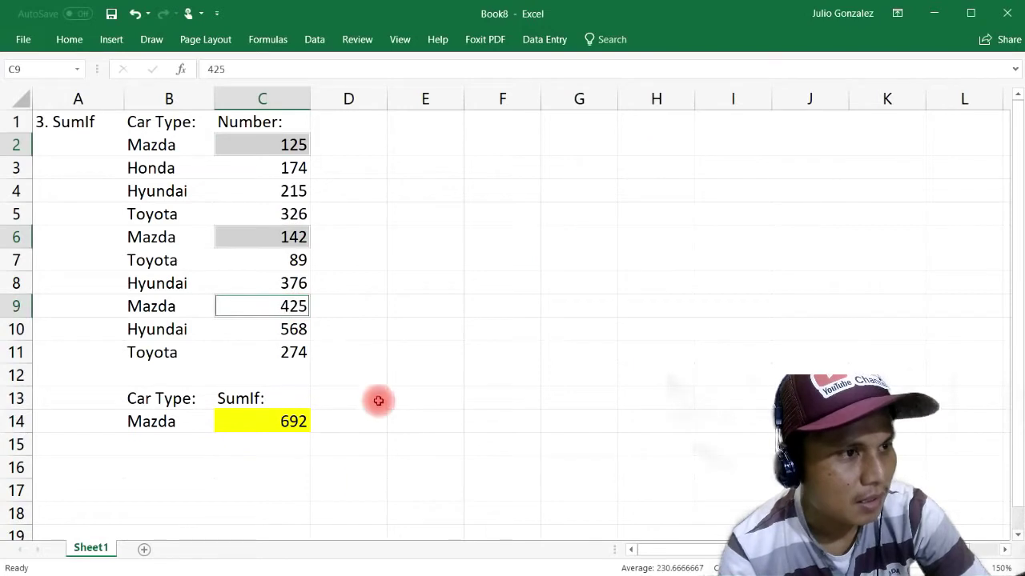
# - Cross-check the Mazda total with =SUM(125,142,425) in C16, and clear that cell again
pyautogui.click(282, 471)
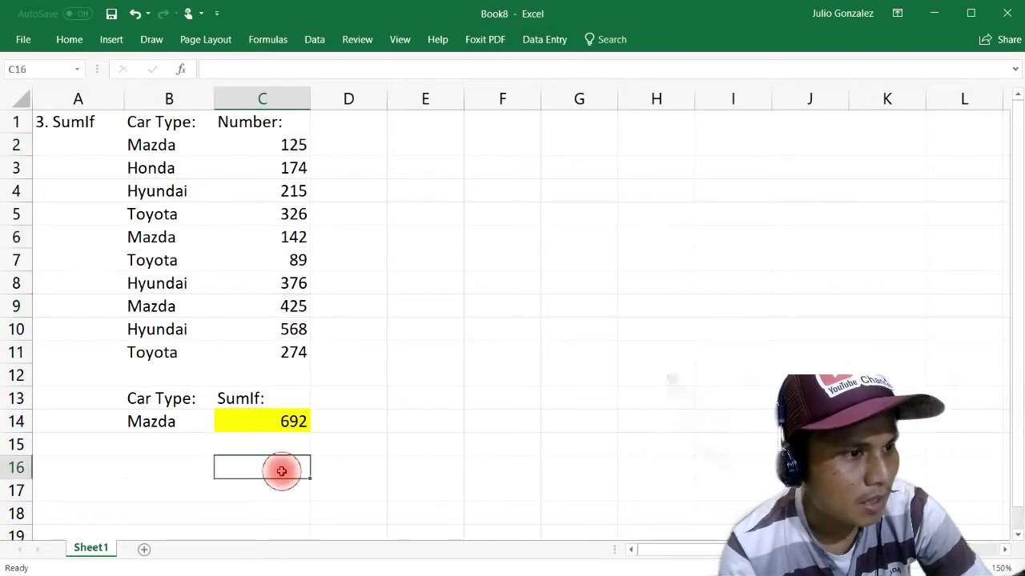
pyautogui.write('=sum')
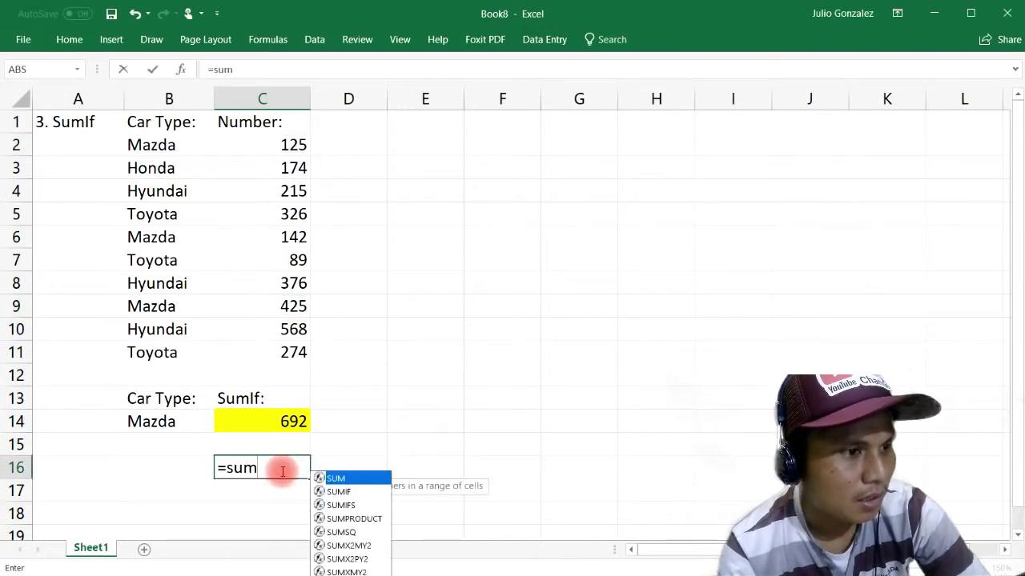
pyautogui.write('(125,142,')
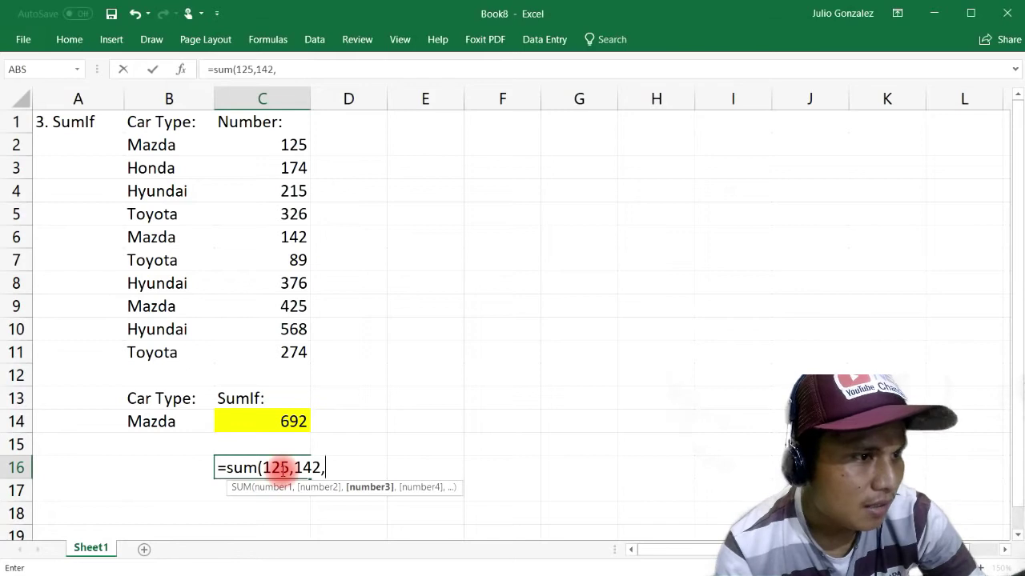
pyautogui.write('425')
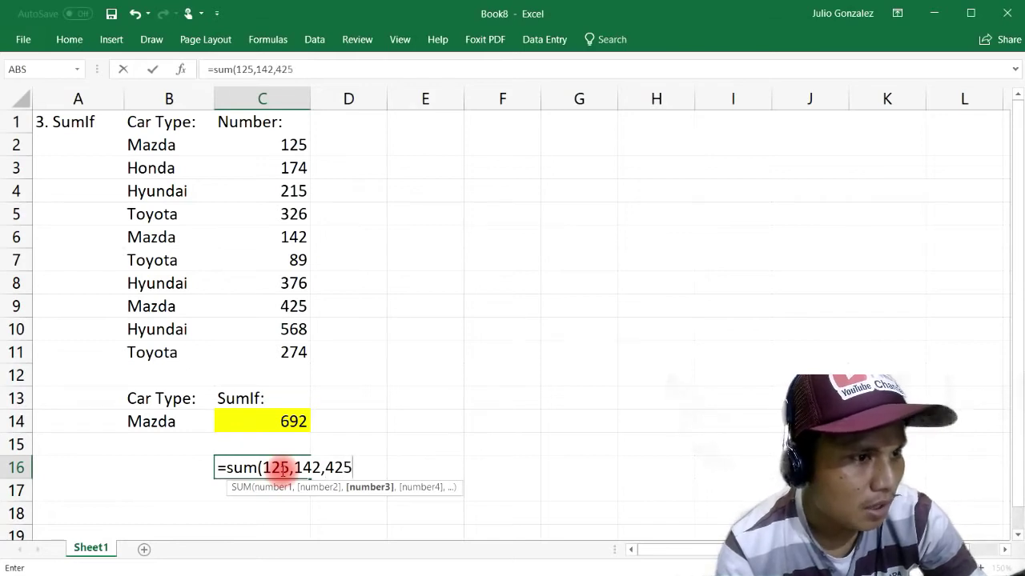
pyautogui.write(')')
pyautogui.press('Return')
pyautogui.click(283, 470)
pyautogui.press('Delete')
# - Change the SUMIF criterion in B14 to Honda and check the result against the Honda number in C3
pyautogui.click(163, 421)
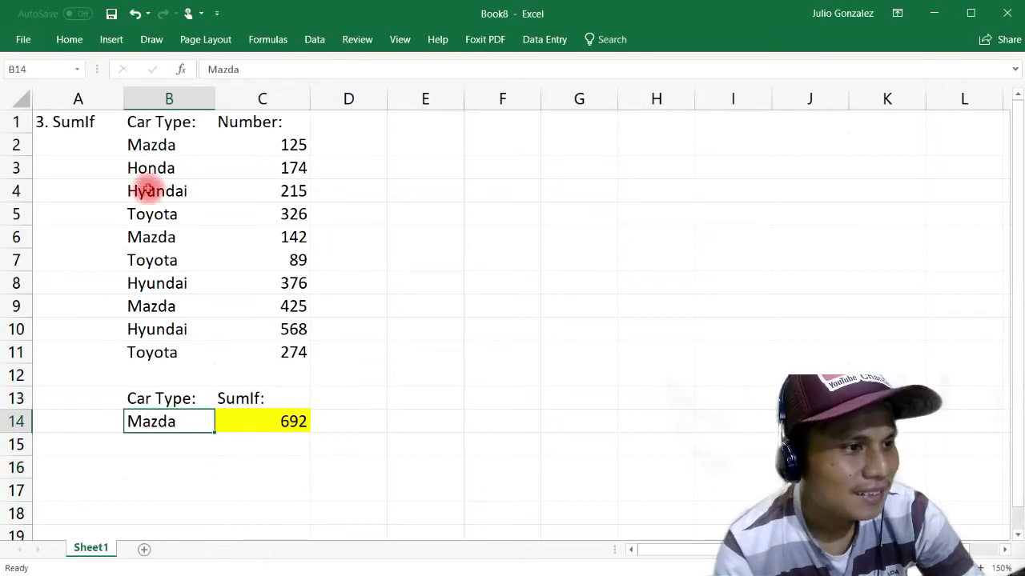
pyautogui.write('Hond')
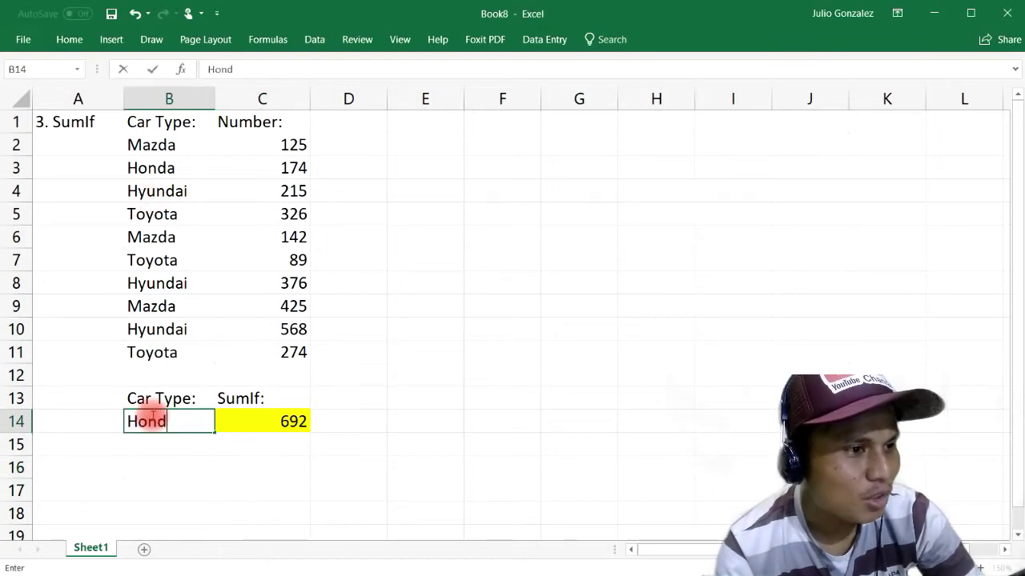
pyautogui.write('a')
pyautogui.press('Return')
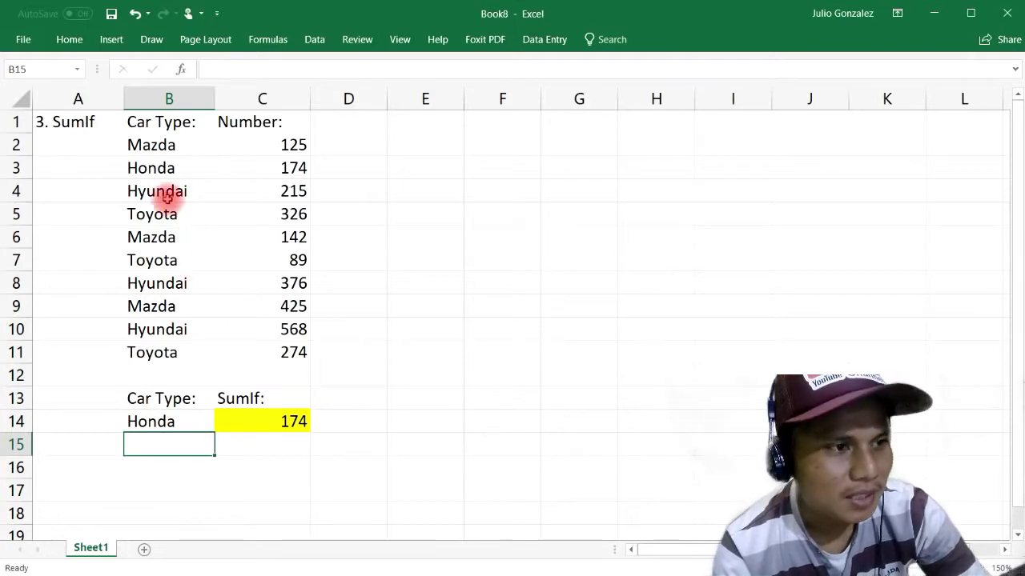
pyautogui.click(160, 166)
pyautogui.click(295, 168)
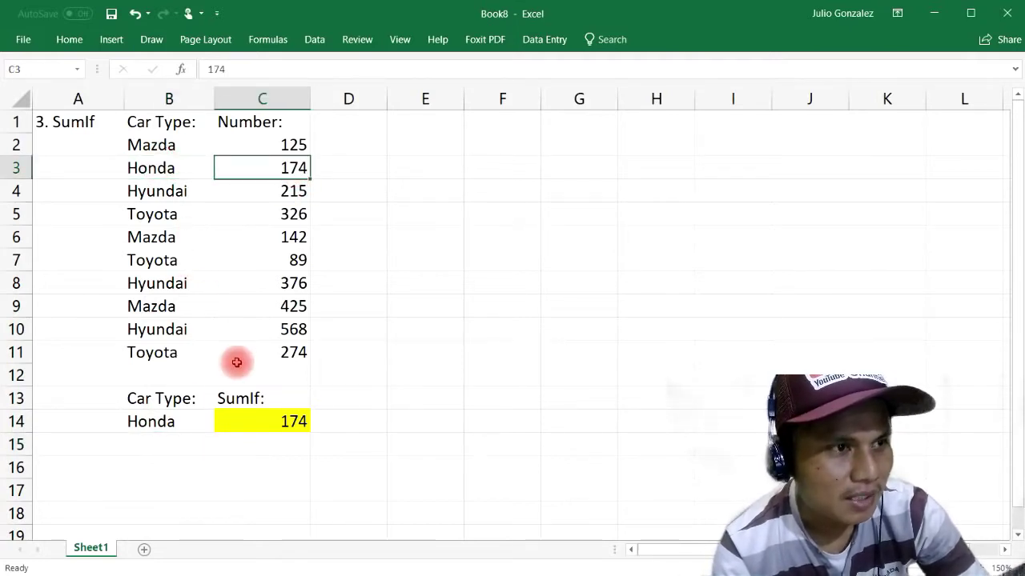
# - Change the SUMIF criterion in B14 to Toyota
pyautogui.click(172, 424)
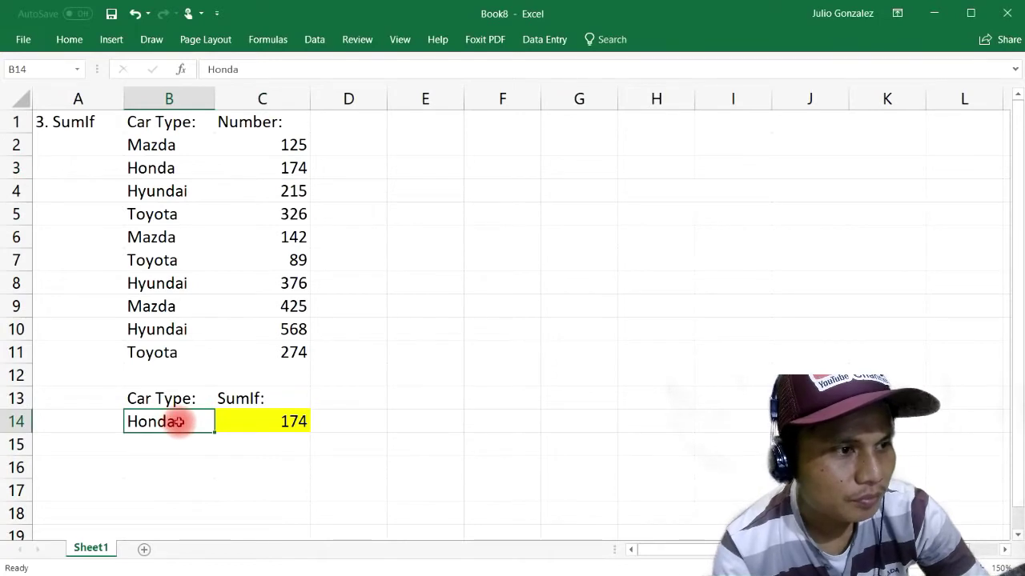
pyautogui.write('Toy')
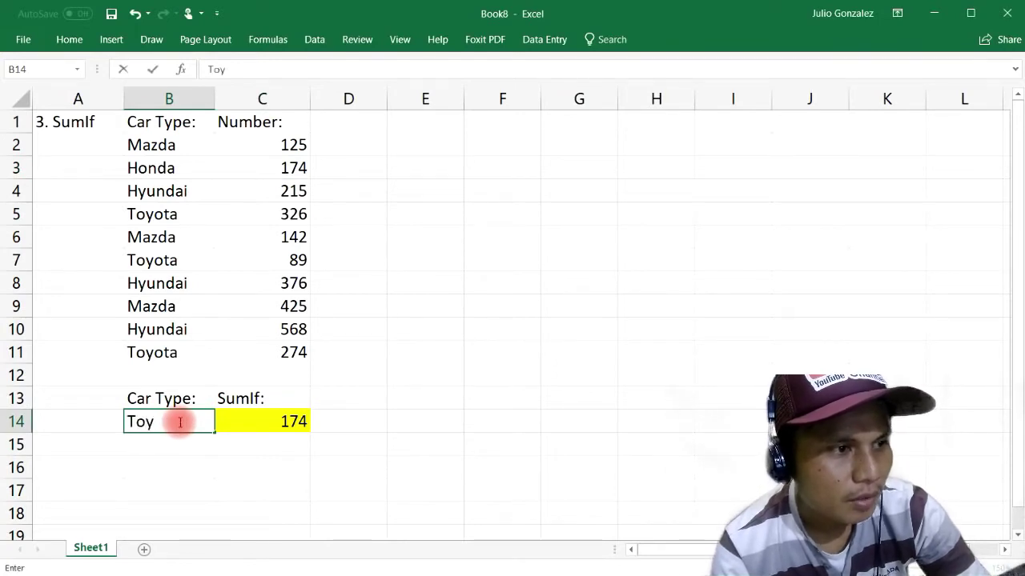
pyautogui.press('Return')
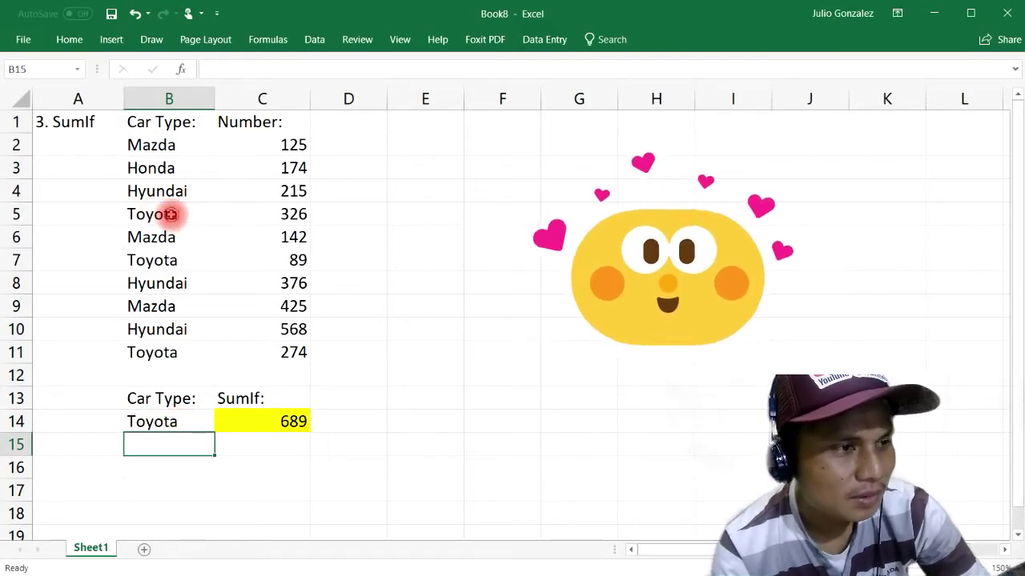
# - Select the three Toyota entries with their numbers in rows 5, 7 and 11 together
pyautogui.moveTo(170, 213); pyautogui.dragTo(261, 210)
pyautogui.moveTo(160, 273); pyautogui.dragTo(233, 262)
pyautogui.keyDown('ctrl'); pyautogui.click(161, 353); pyautogui.keyUp('ctrl')
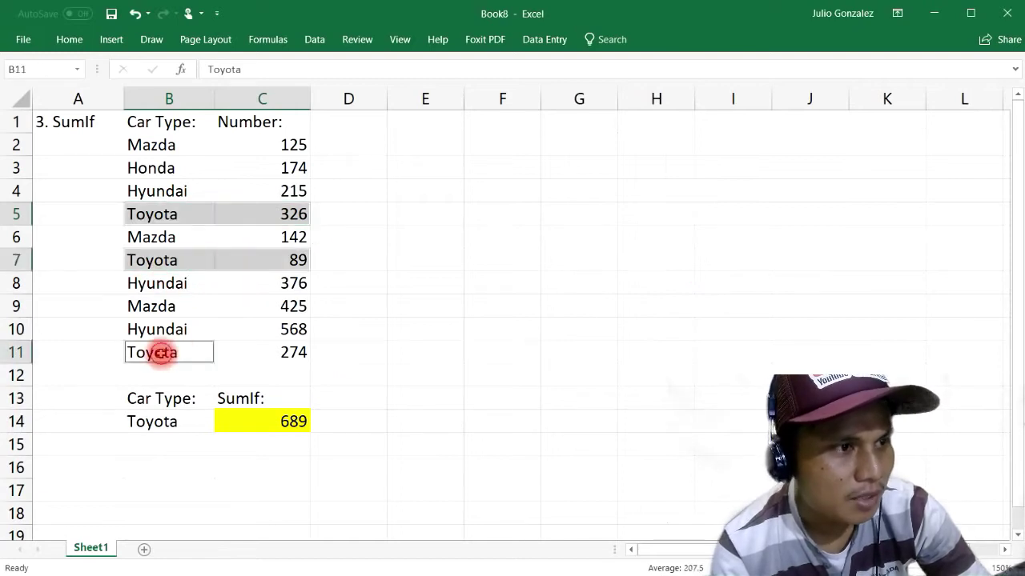
pyautogui.moveTo(161, 353); pyautogui.dragTo(237, 349)
# - Cross-check the Toyota total with =326+89+274 in C16, and clear that cell again
pyautogui.click(278, 465)
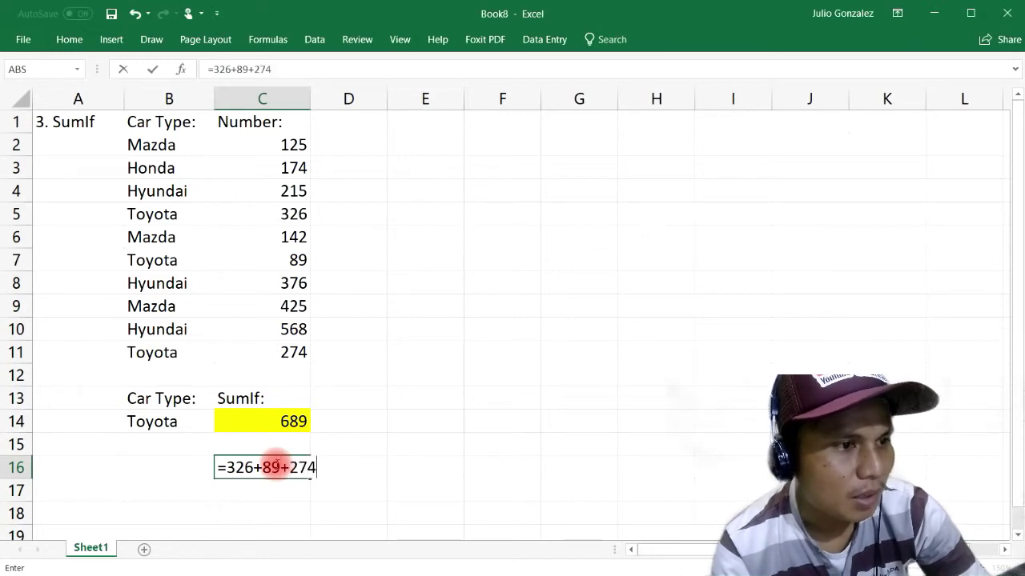
pyautogui.press('Return')
pyautogui.click(276, 465)
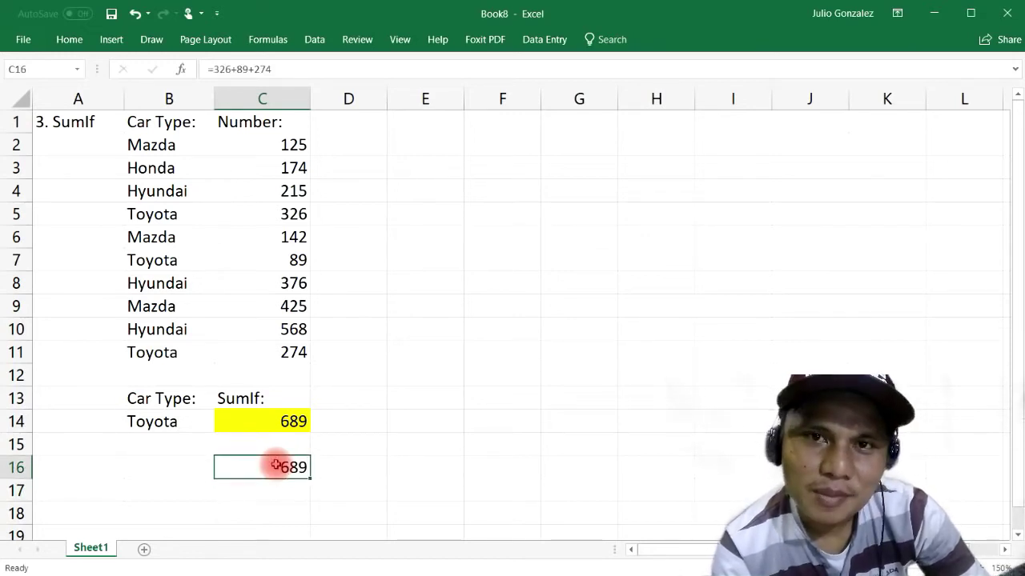
pyautogui.press('Delete')
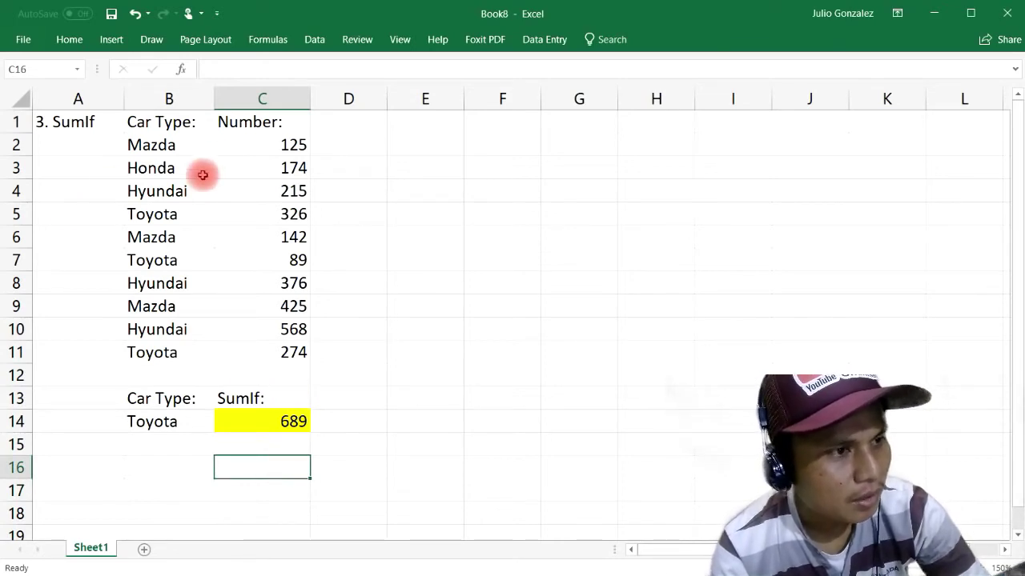
# - Review the two SUMIF ranges by highlighting the car types in column B and the numbers in column C
pyautogui.moveTo(189, 143); pyautogui.dragTo(165, 335)
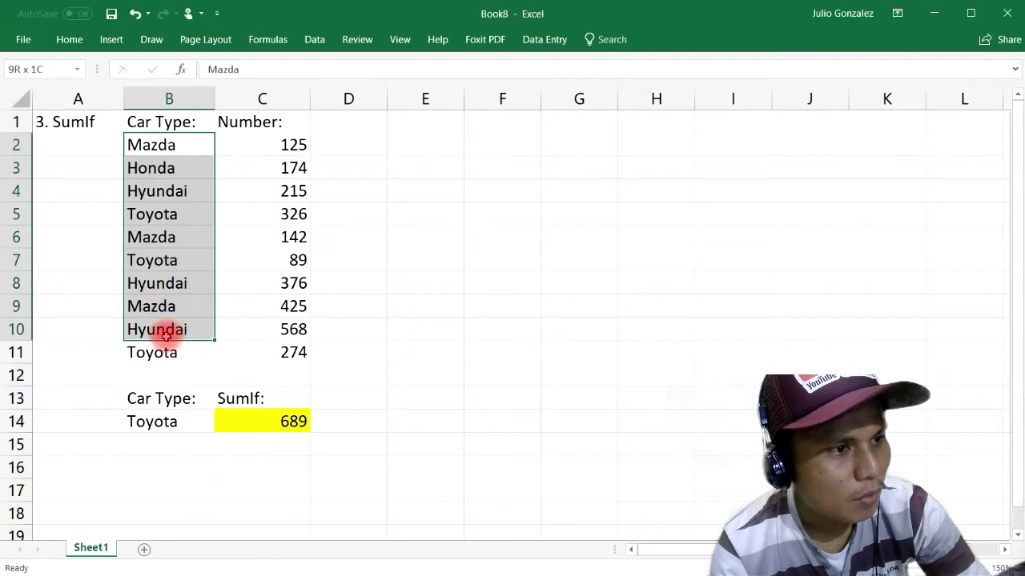
pyautogui.click(164, 352)
pyautogui.click(278, 145)
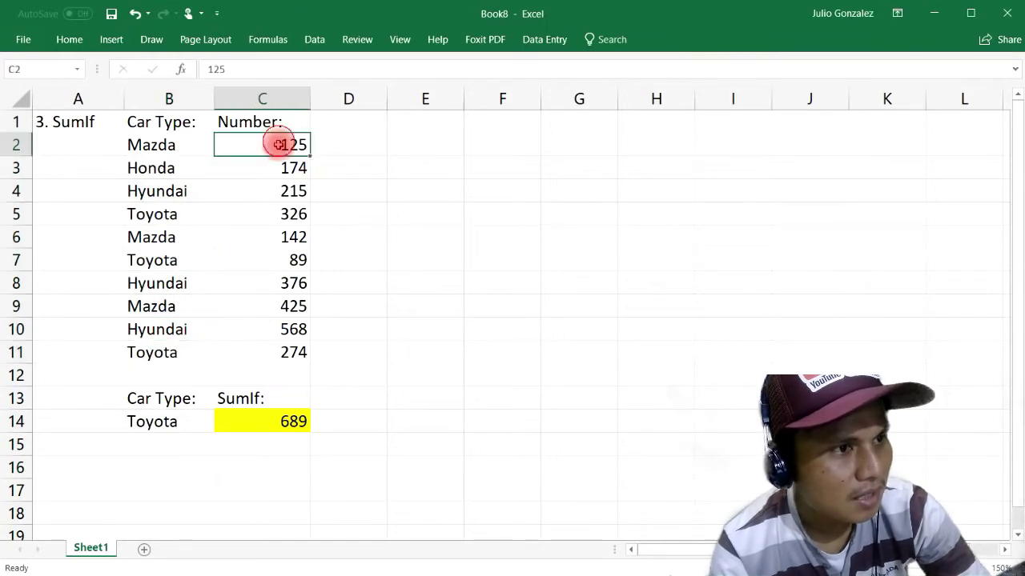
pyautogui.moveTo(278, 145); pyautogui.dragTo(297, 366)
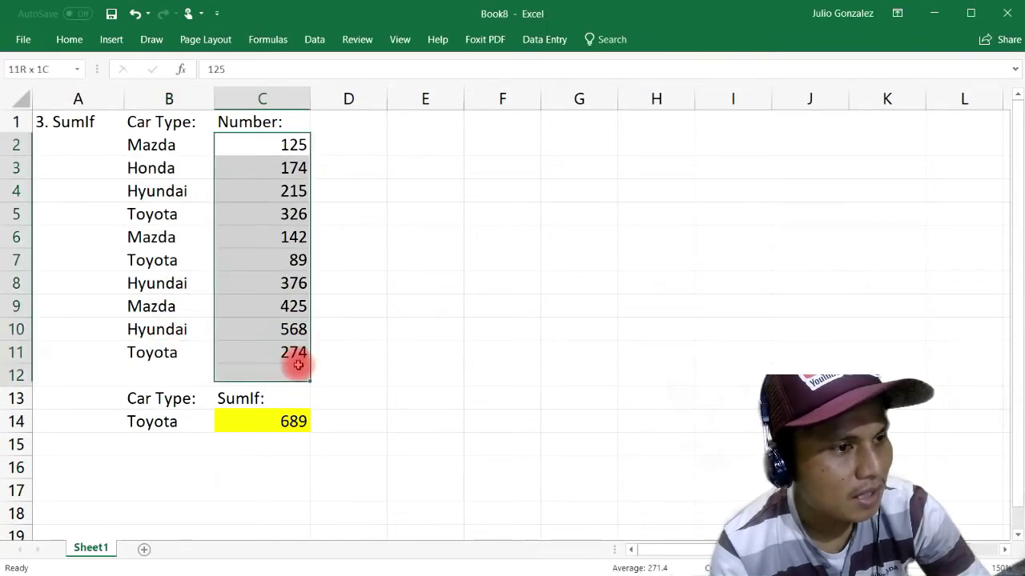
pyautogui.click(267, 441)
# - Replace the heading in A1 with "4. Count"
pyautogui.click(750, 426)
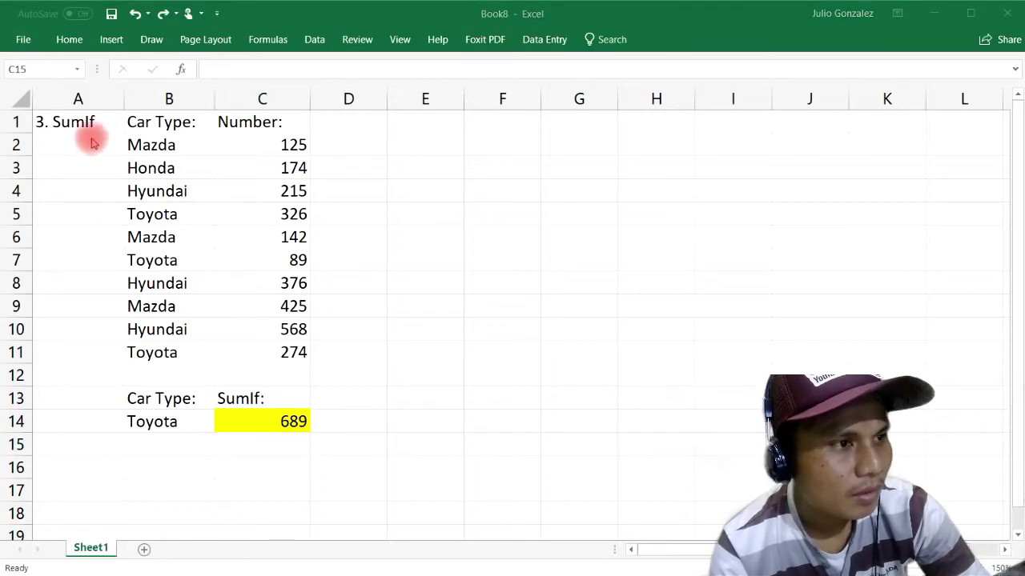
pyautogui.hotkey('alt', 'Tab')
pyautogui.click(92, 120)
pyautogui.write('4. Count')
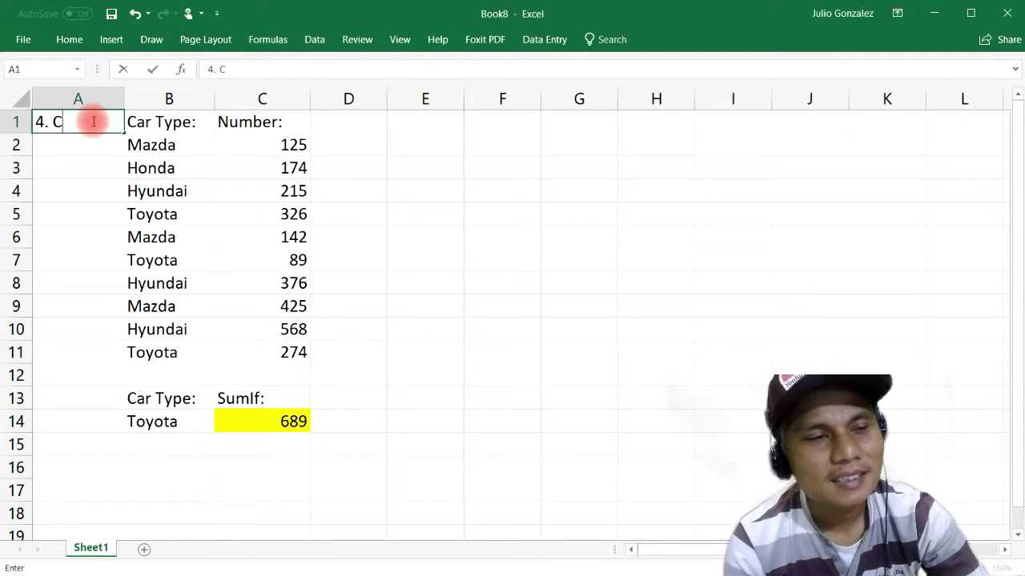
pyautogui.press('Return')
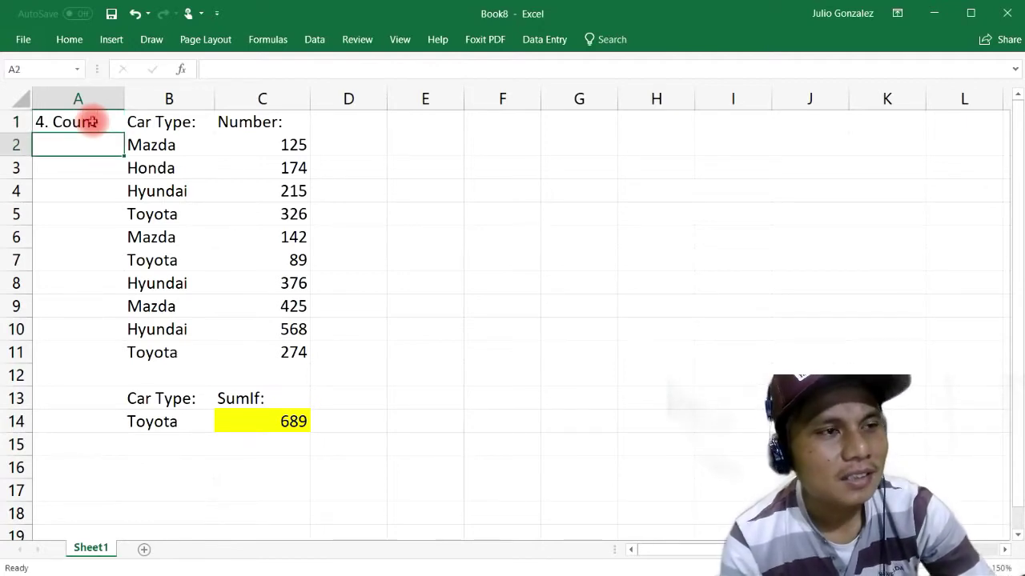
# - Label C16 "Count:" and count the numbers with =COUNT(C2:C11) in C17
pyautogui.click(286, 467)
pyautogui.write('Count')
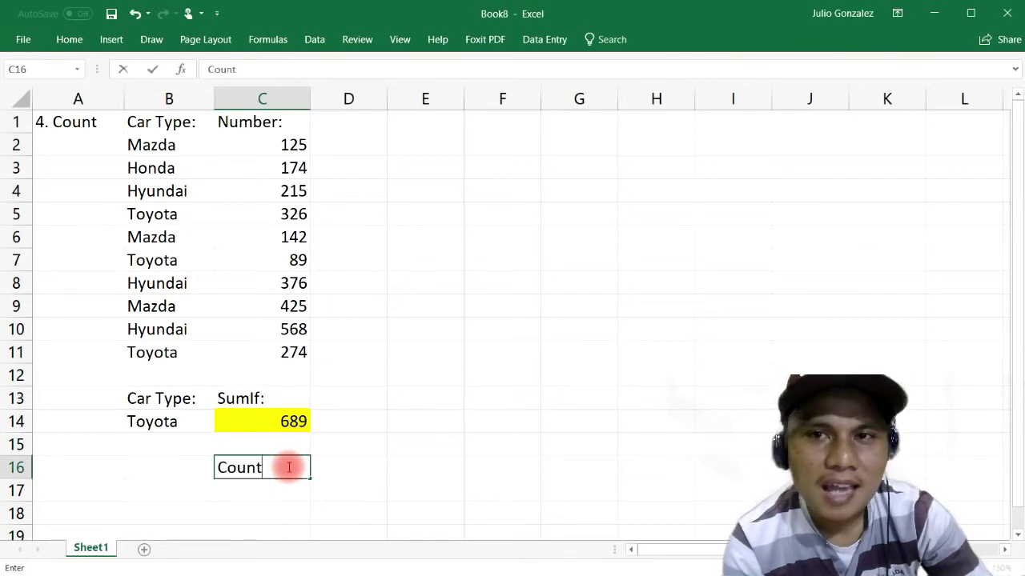
pyautogui.write(':')
pyautogui.press('Return')
pyautogui.write('=count')
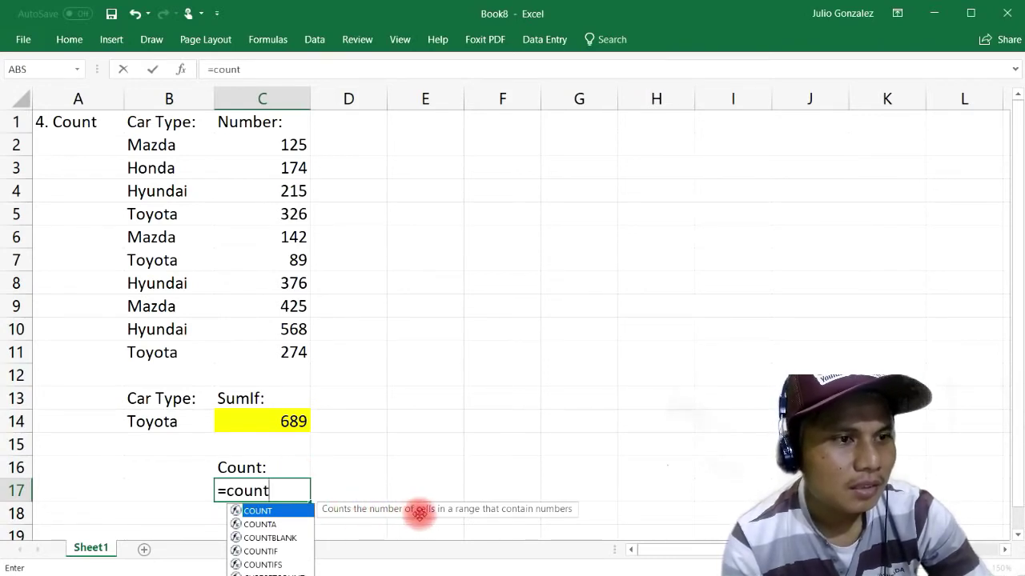
pyautogui.write('(')
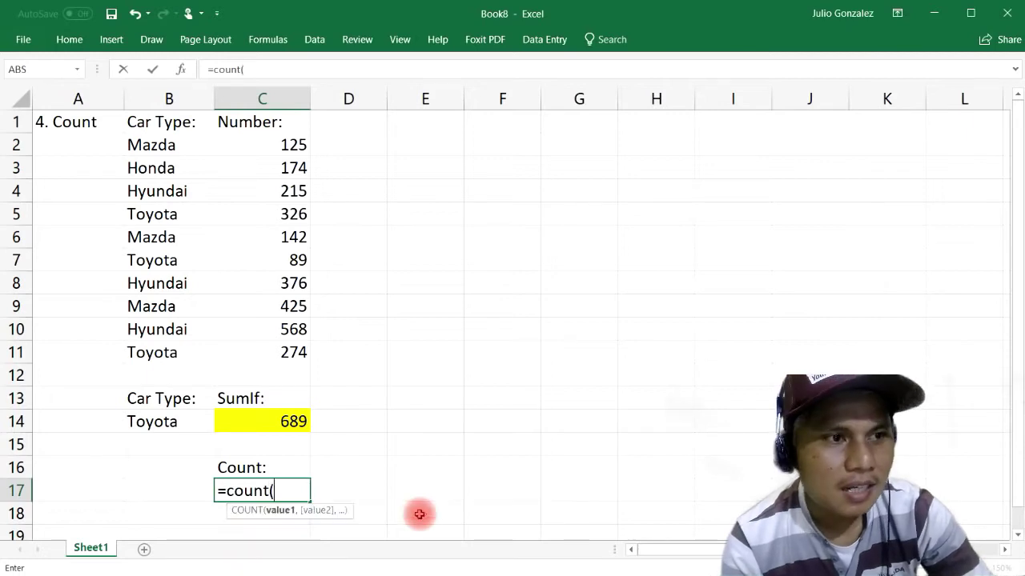
pyautogui.moveTo(285, 144); pyautogui.dragTo(298, 350)
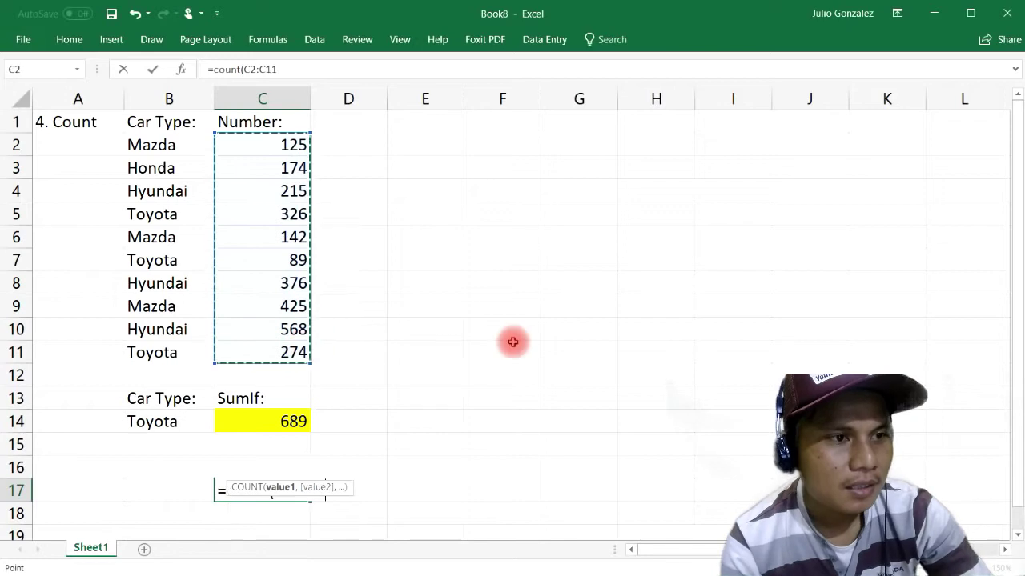
pyautogui.write(')')
pyautogui.press('Return')
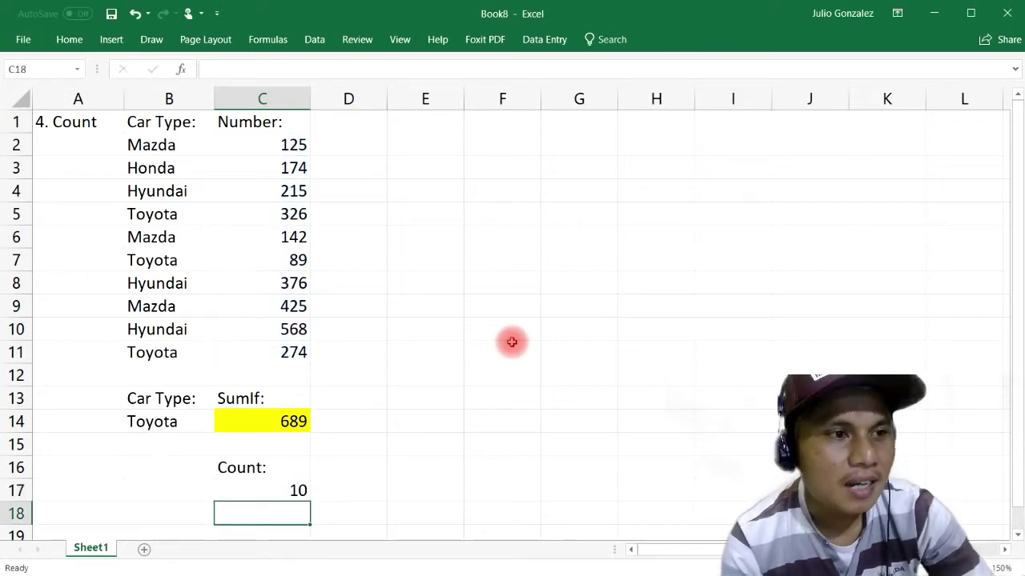
# - Add the numbers in C2 to C11 one by one to a selection to check them against the COUNT result
pyautogui.click(302, 144)
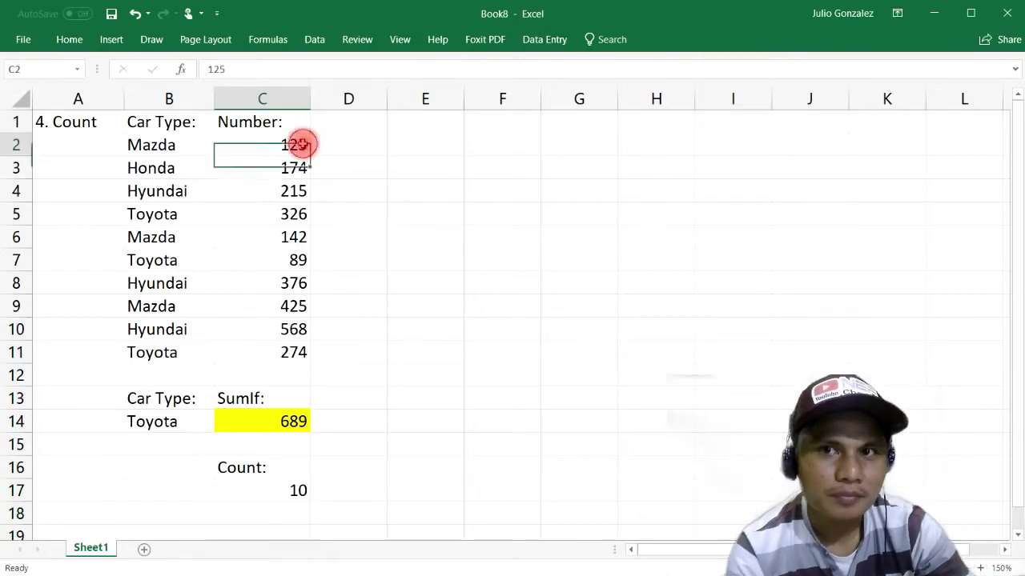
pyautogui.keyDown('ctrl'); pyautogui.click(291, 168); pyautogui.keyUp('ctrl')
pyautogui.keyDown('ctrl'); pyautogui.click(291, 192); pyautogui.keyUp('ctrl')
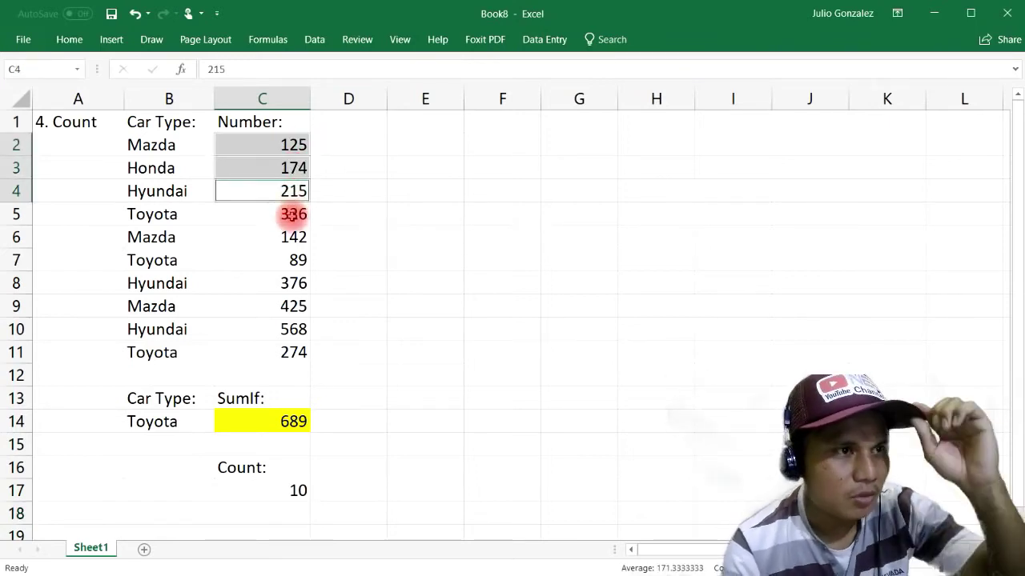
pyautogui.keyDown('ctrl'); pyautogui.click(293, 215); pyautogui.keyUp('ctrl')
pyautogui.keyDown('ctrl'); pyautogui.click(288, 237); pyautogui.keyUp('ctrl')
pyautogui.keyDown('ctrl'); pyautogui.click(288, 260); pyautogui.keyUp('ctrl')
pyautogui.keyDown('ctrl'); pyautogui.click(291, 283); pyautogui.keyUp('ctrl')
pyautogui.keyDown('ctrl'); pyautogui.click(286, 306); pyautogui.keyUp('ctrl')
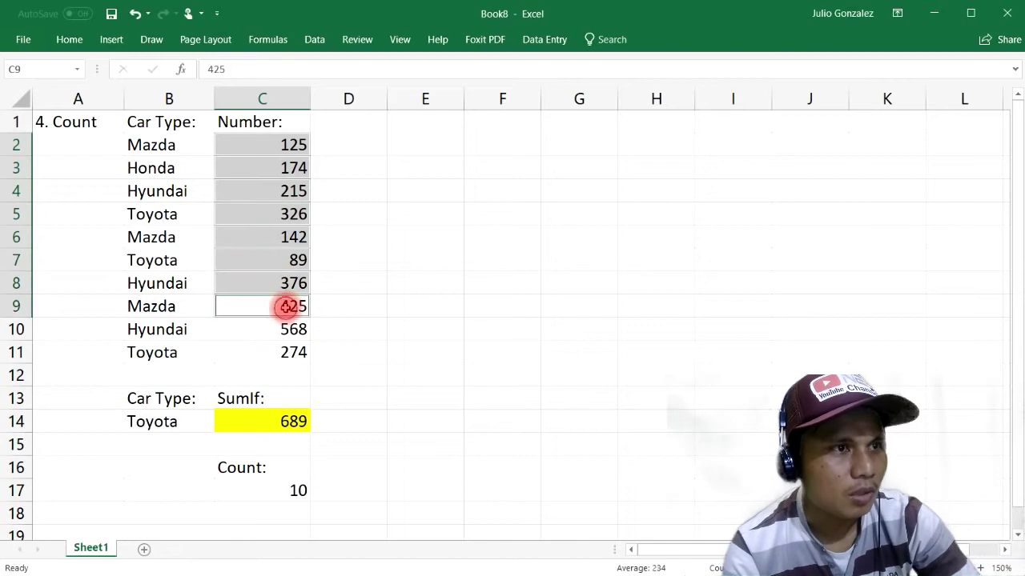
pyautogui.keyDown('ctrl'); pyautogui.click(286, 352); pyautogui.keyUp('ctrl')
pyautogui.keyDown('ctrl'); pyautogui.click(286, 333); pyautogui.keyUp('ctrl')
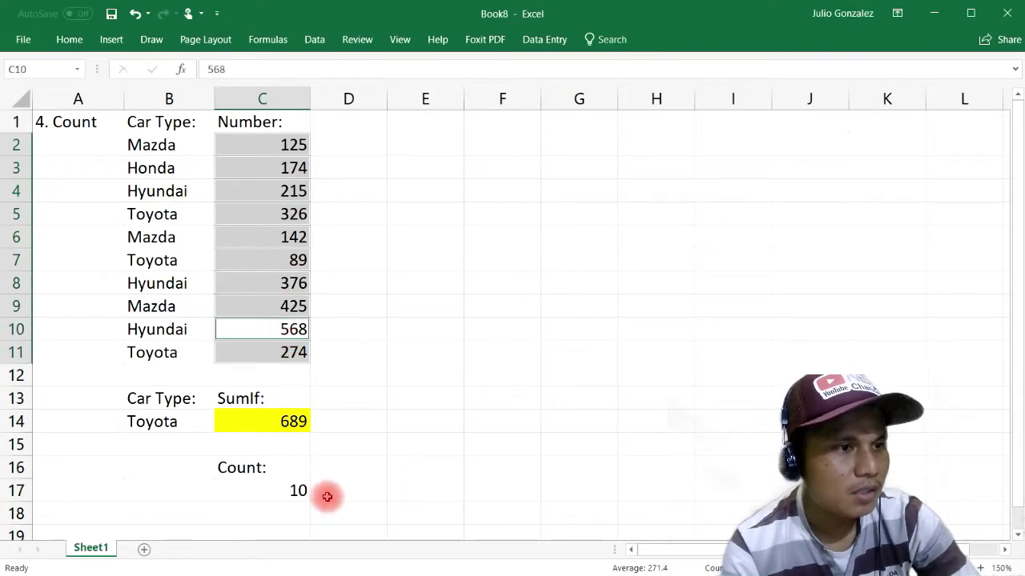
# - Replace the formula in C17 with =COUNT(B2:B11) to try COUNT on the car type texts
pyautogui.click(285, 491)
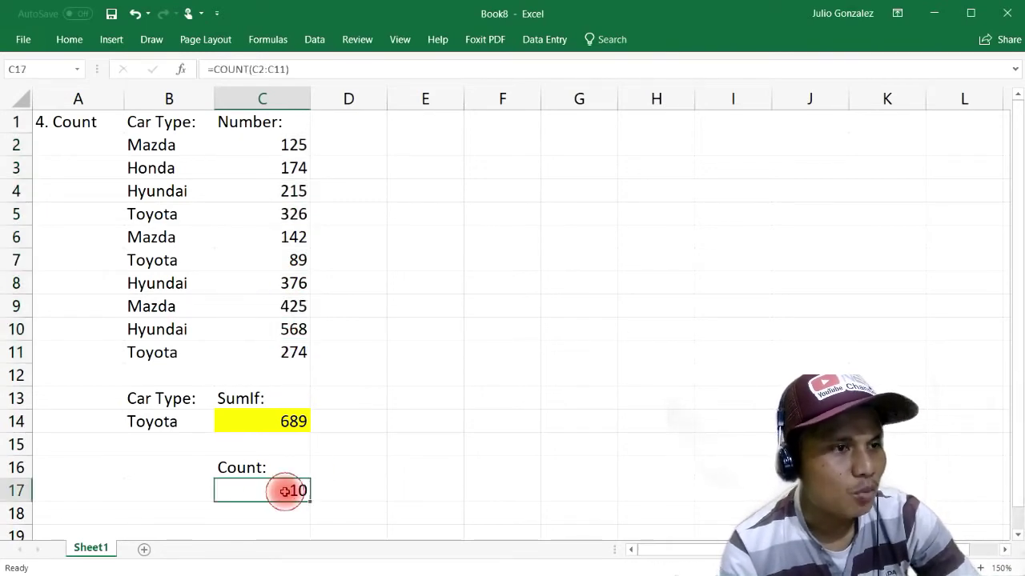
pyautogui.write('=count(')
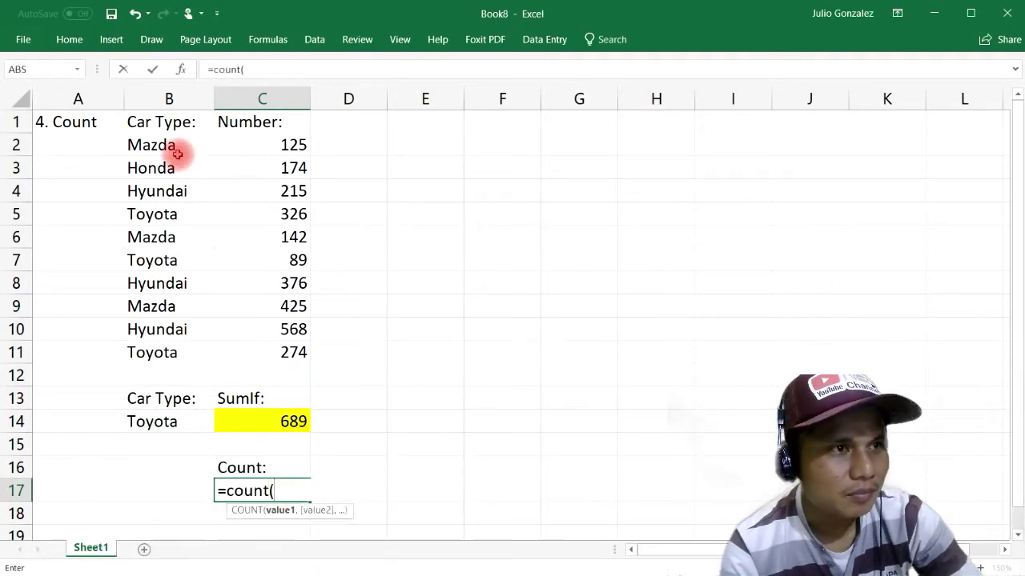
pyautogui.moveTo(170, 147); pyautogui.dragTo(197, 344)
pyautogui.write(')')
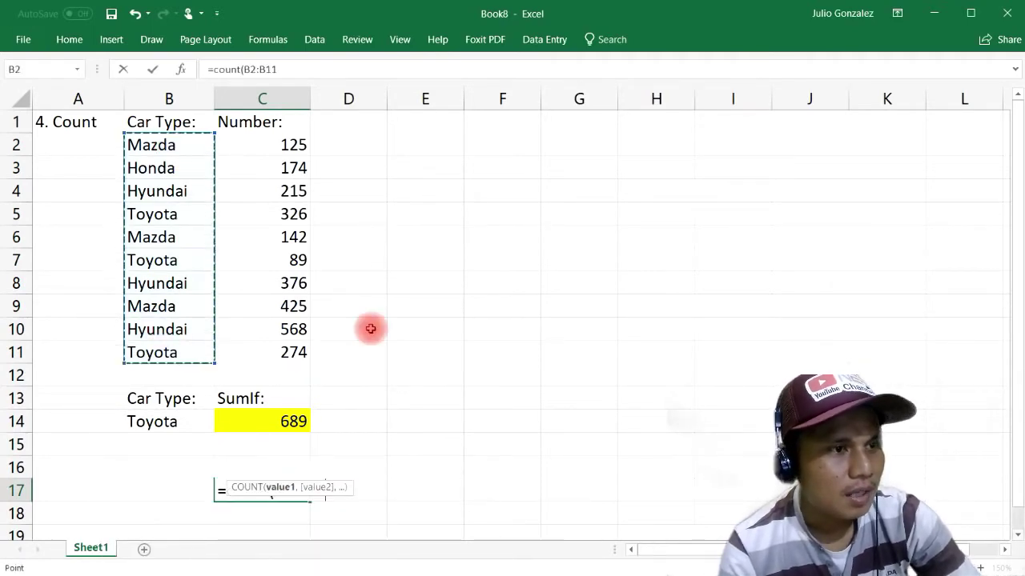
pyautogui.press('Return')
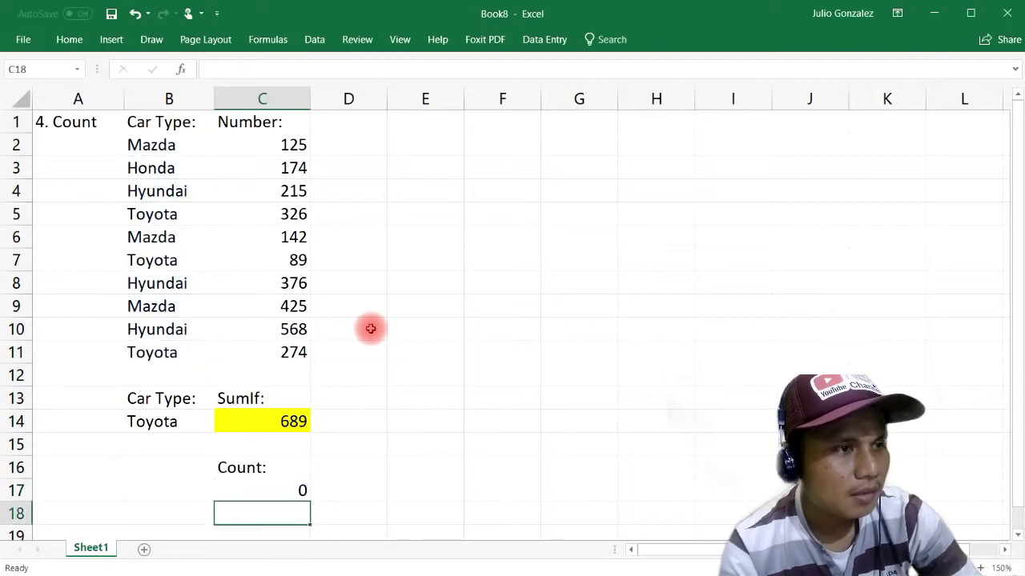
pyautogui.click(344, 467)
pyautogui.click(285, 469)
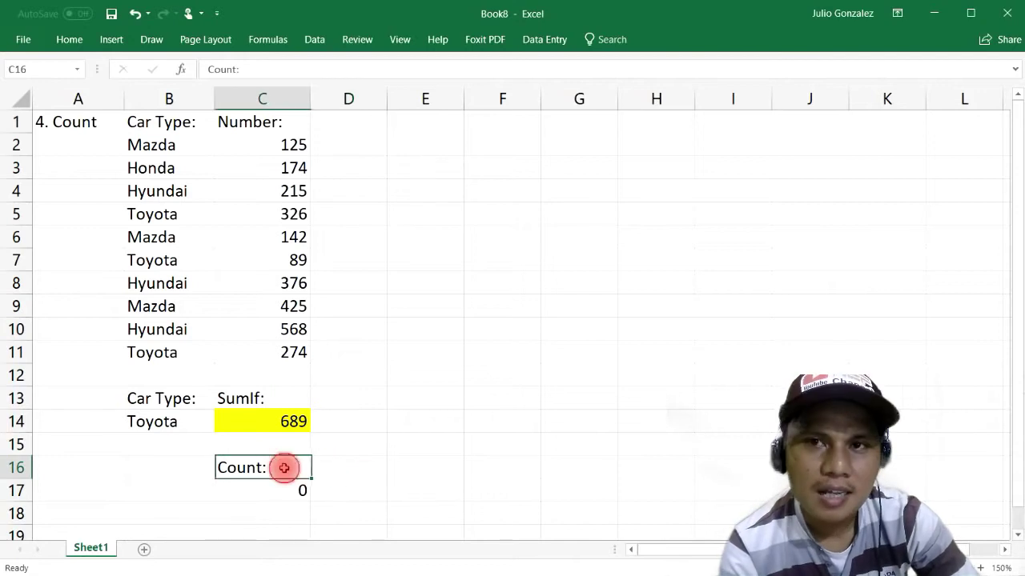
# - Clear the COUNT label and formula from C16 and C17
pyautogui.press('Delete')
pyautogui.click(275, 485)
pyautogui.press('Delete')
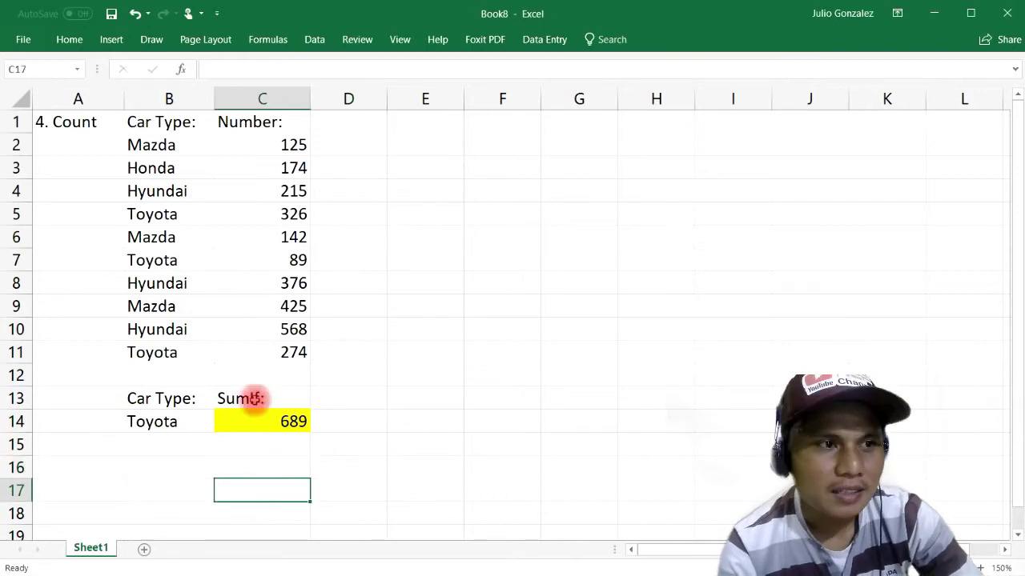
# - Replace the heading in A1 with "5. Counta"
pyautogui.click(88, 122)
pyautogui.press('Delete')
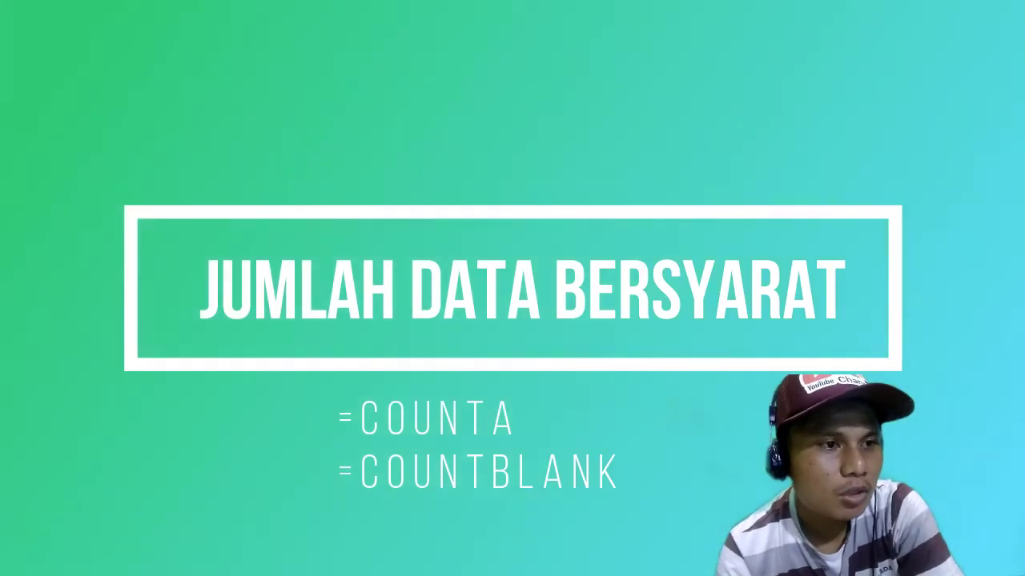
pyautogui.write('5.  Counta')
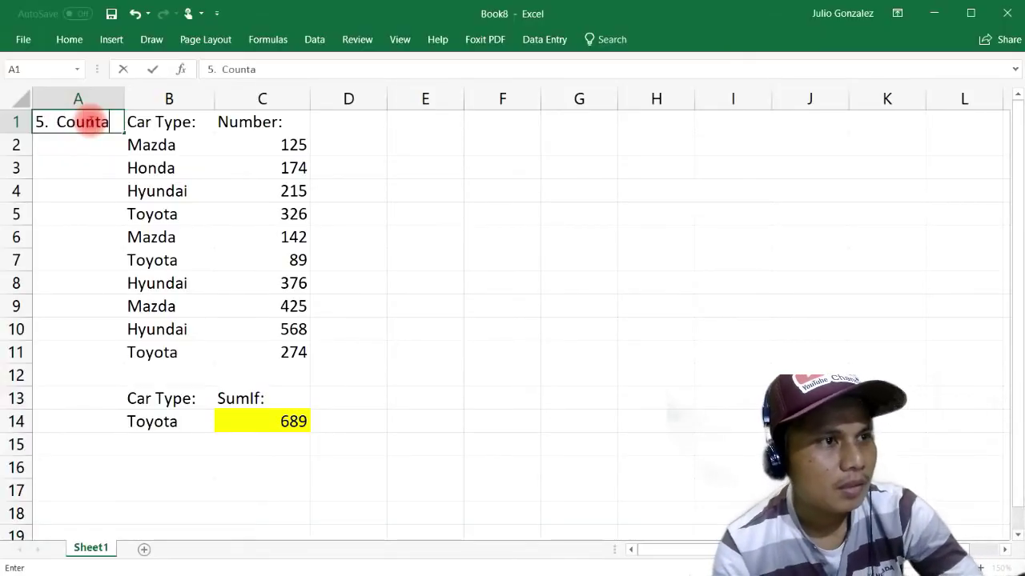
pyautogui.press('Return')
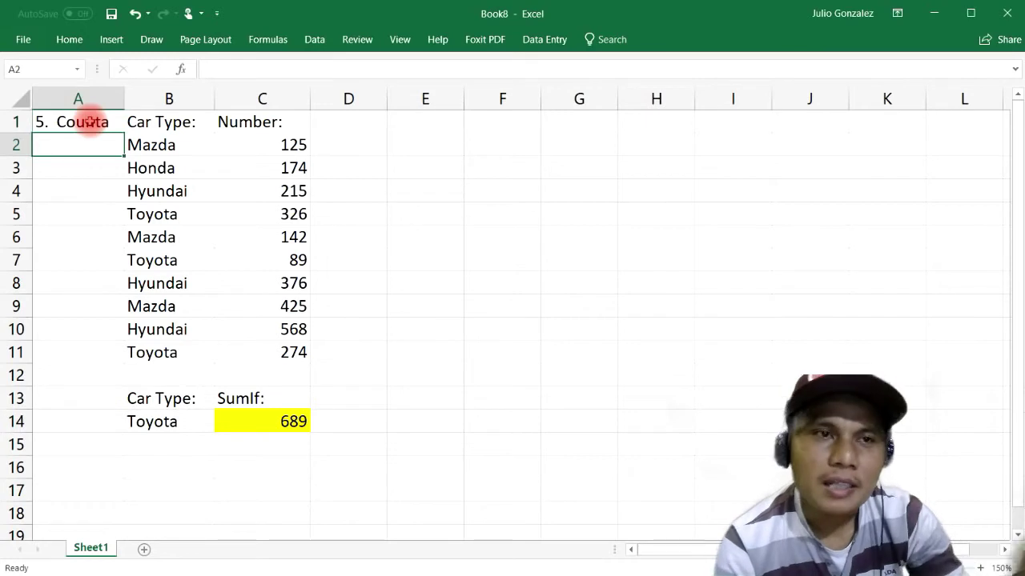
# - Label C16 "Counta" and count the car type texts with =COUNTA(B2:B11) in C17
pyautogui.click(261, 468)
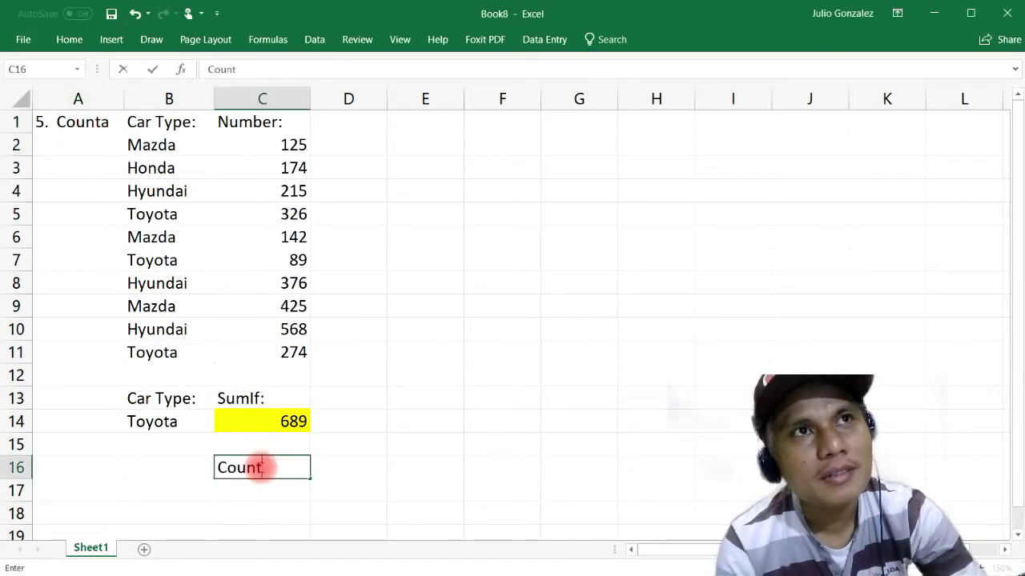
pyautogui.press('Return')
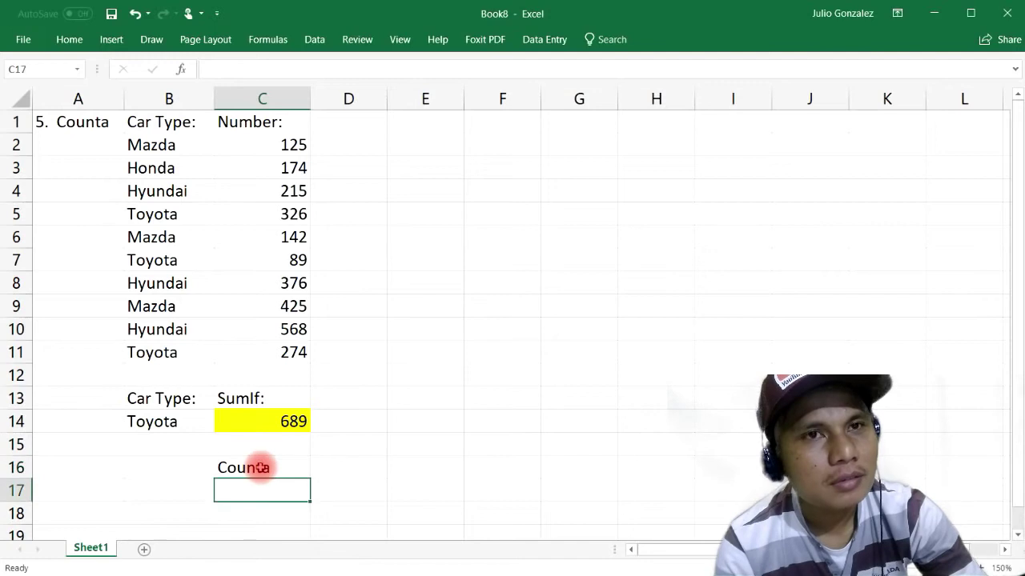
pyautogui.write('=counta')
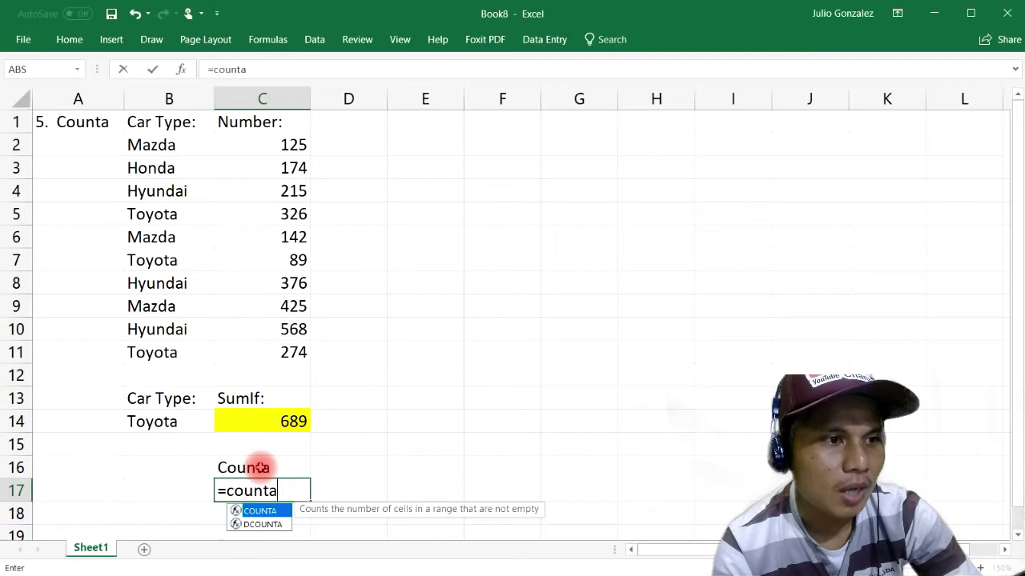
pyautogui.write('(')
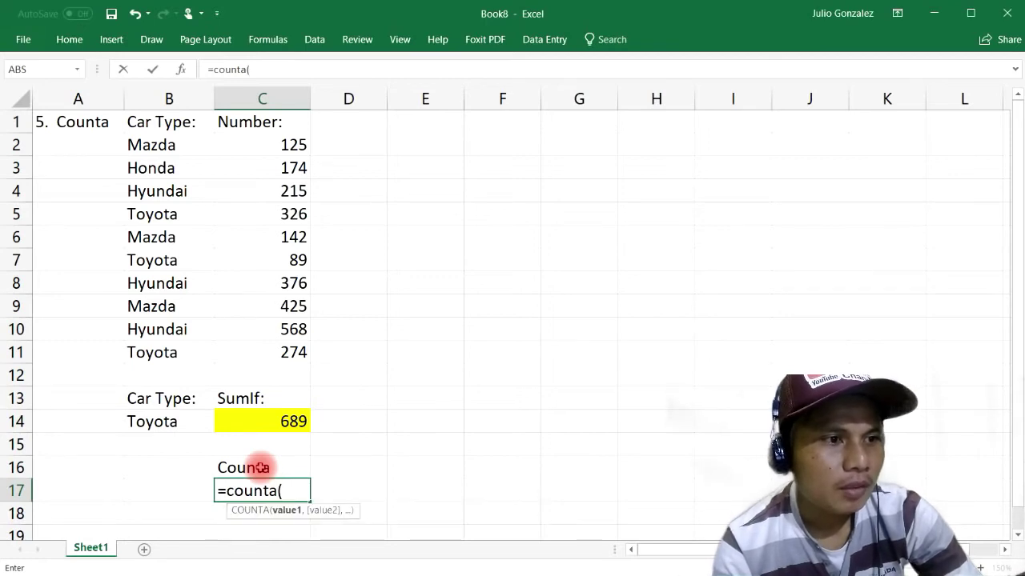
pyautogui.moveTo(153, 142); pyautogui.dragTo(165, 352)
pyautogui.press('Return')
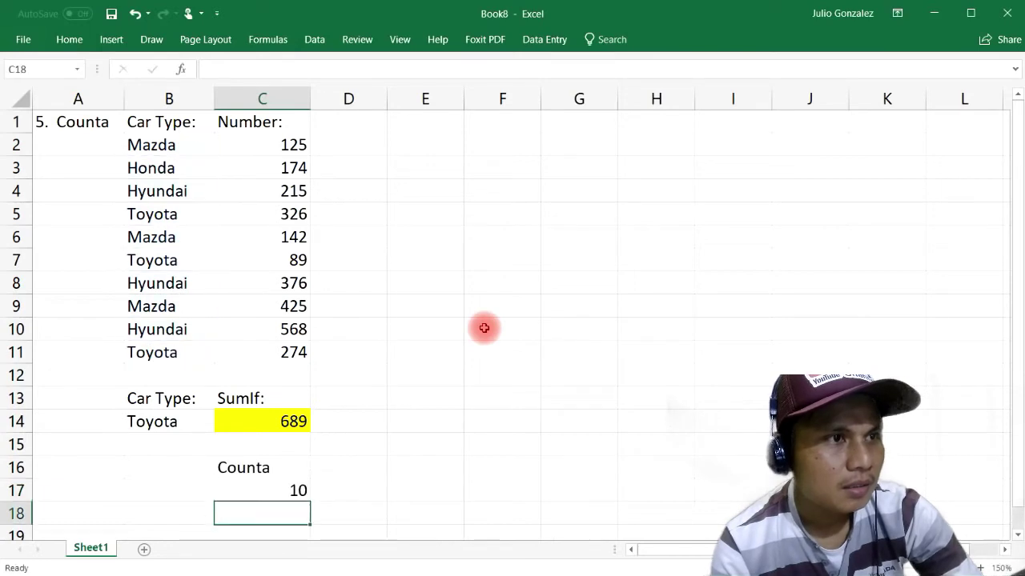
# - Enter a mixed sample list in E2 to E7: Mazda, 25, Toyota, 37, a first name, and a first name ending in -12
pyautogui.click(416, 143)
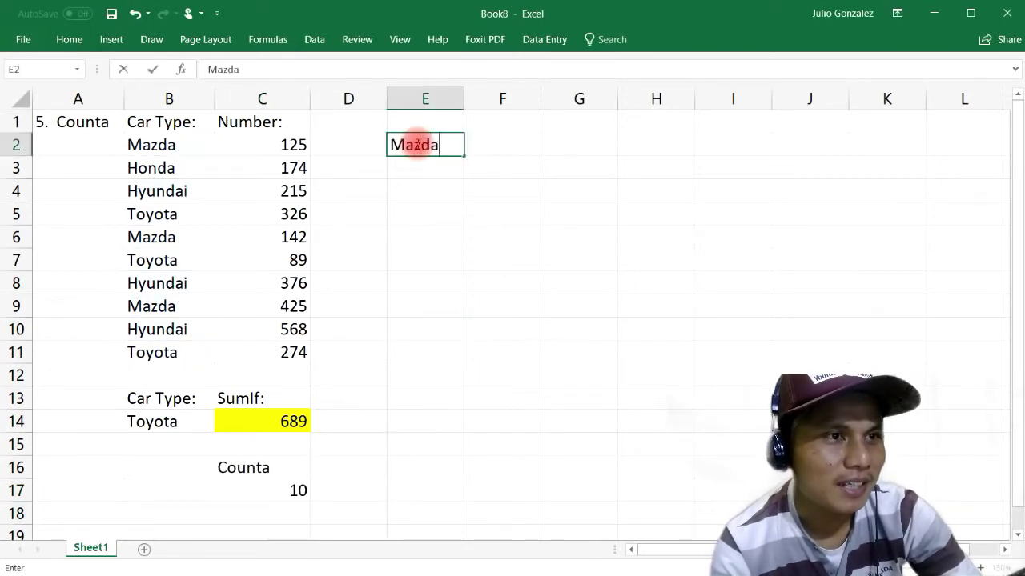
pyautogui.press('Return')
pyautogui.write('25')
pyautogui.press('Return')
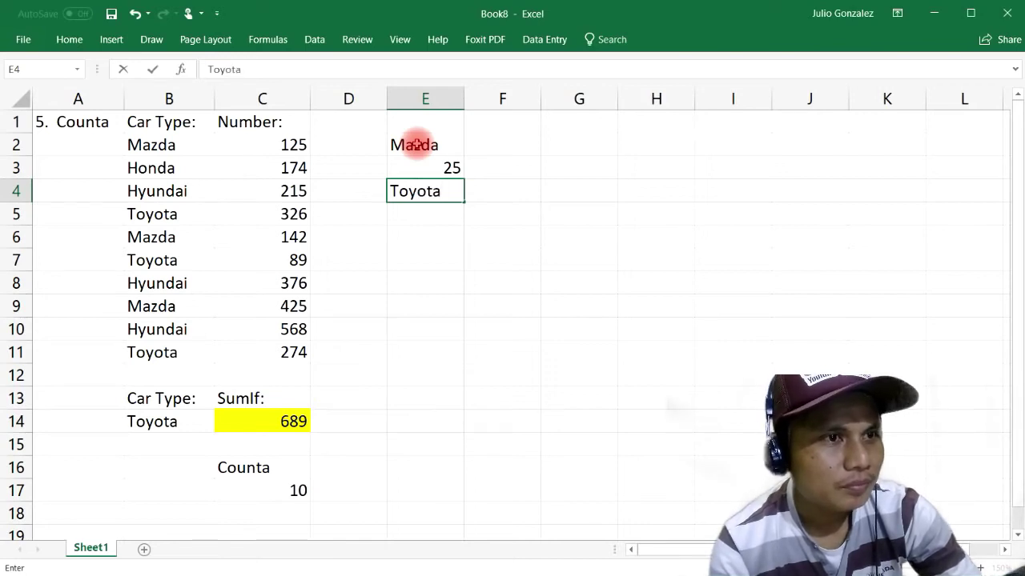
pyautogui.press('Return')
pyautogui.write('3')
pyautogui.press('Return')
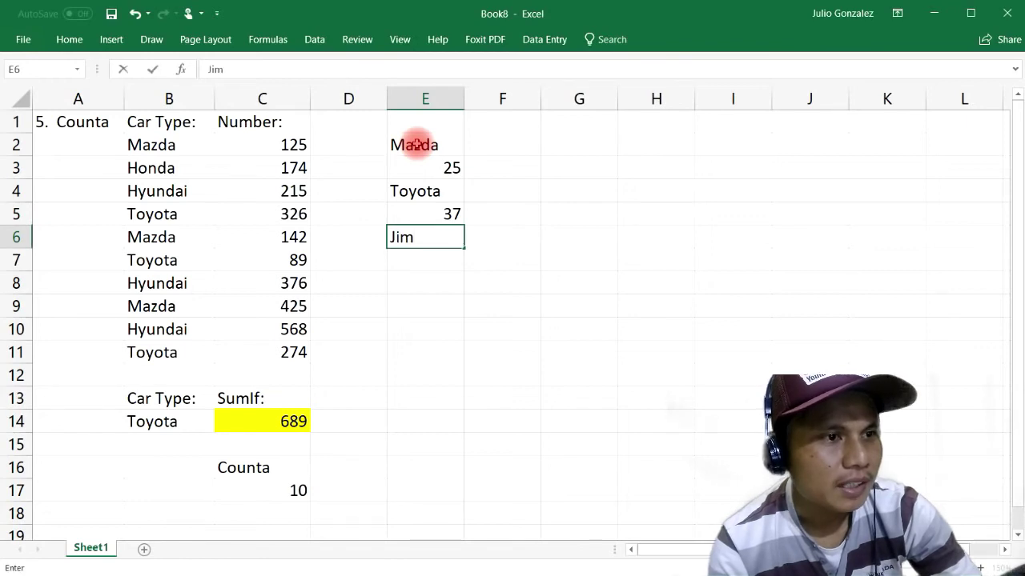
pyautogui.press('Return')
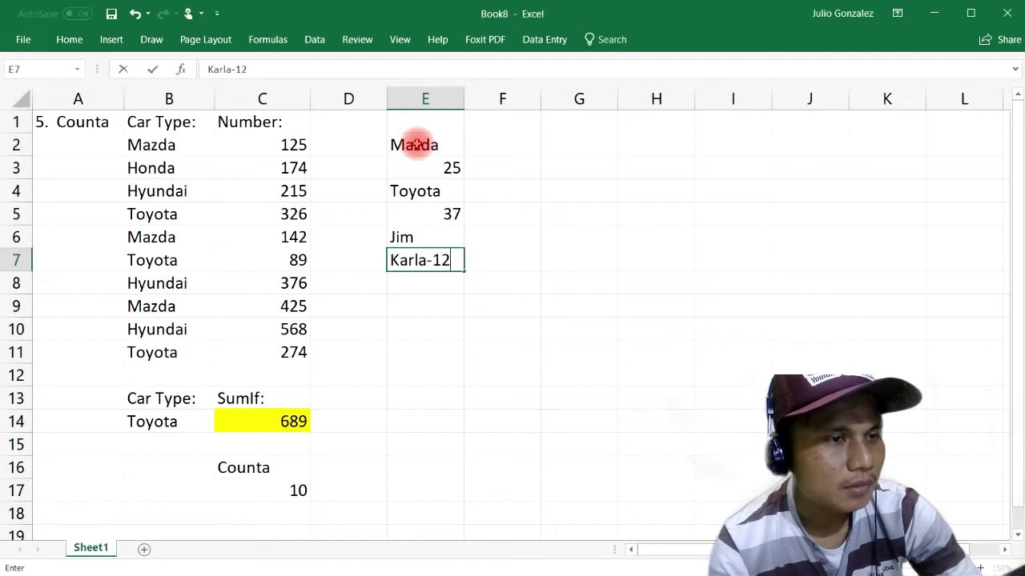
pyautogui.press('Return')
# - Count the numbers in the mixed list with =COUNT(E2:E7) in E9 and check the cells containing digits
pyautogui.moveTo(427, 145); pyautogui.dragTo(427, 262)
pyautogui.click(421, 304)
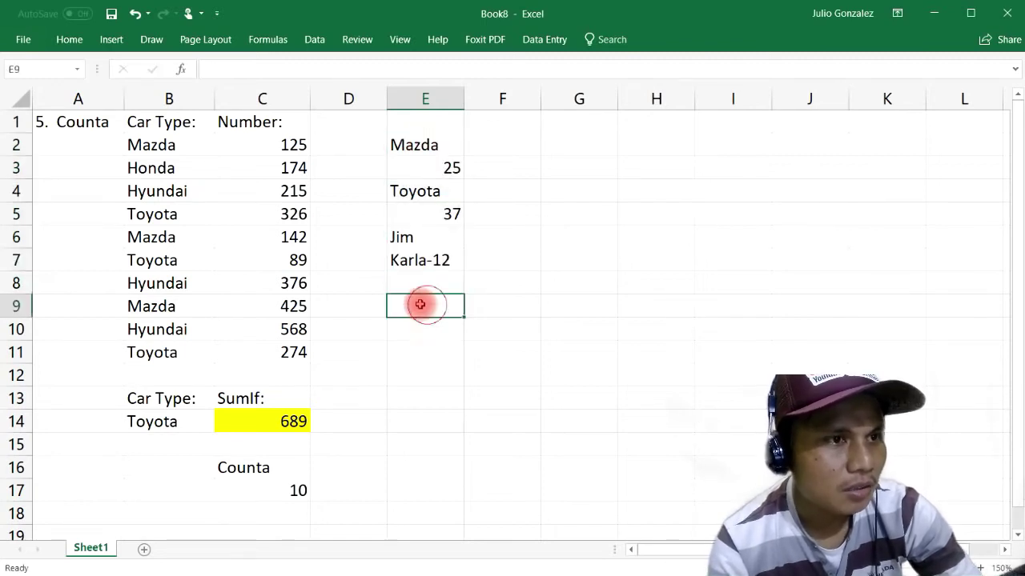
pyautogui.write('=count(')
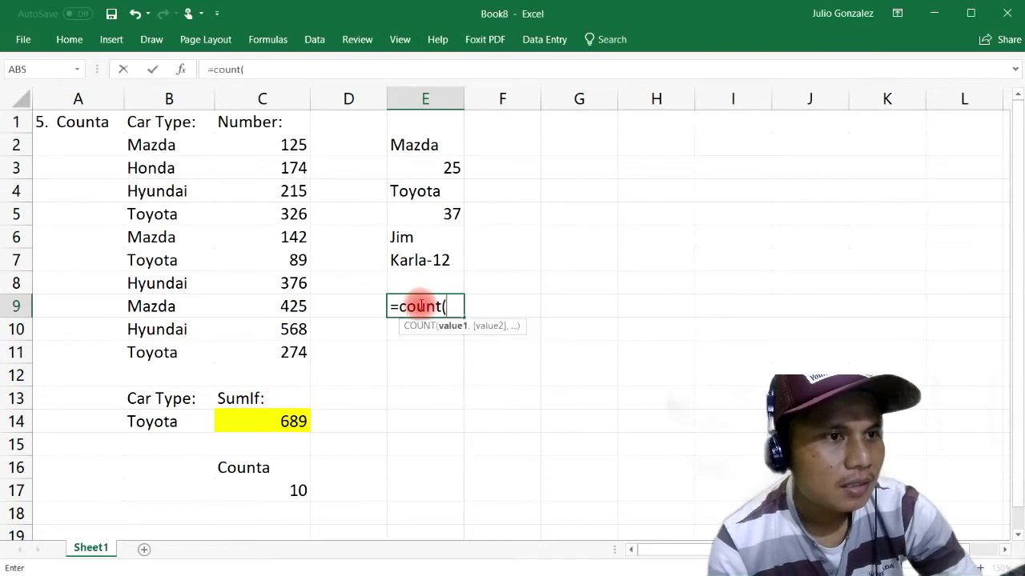
pyautogui.moveTo(451, 144); pyautogui.dragTo(427, 260)
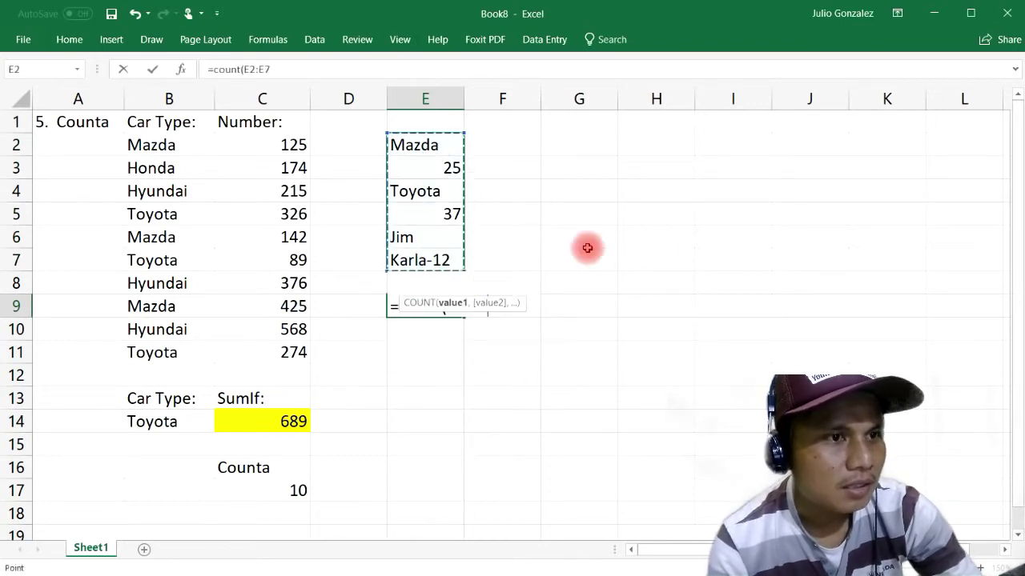
pyautogui.write(')')
pyautogui.press('Return')
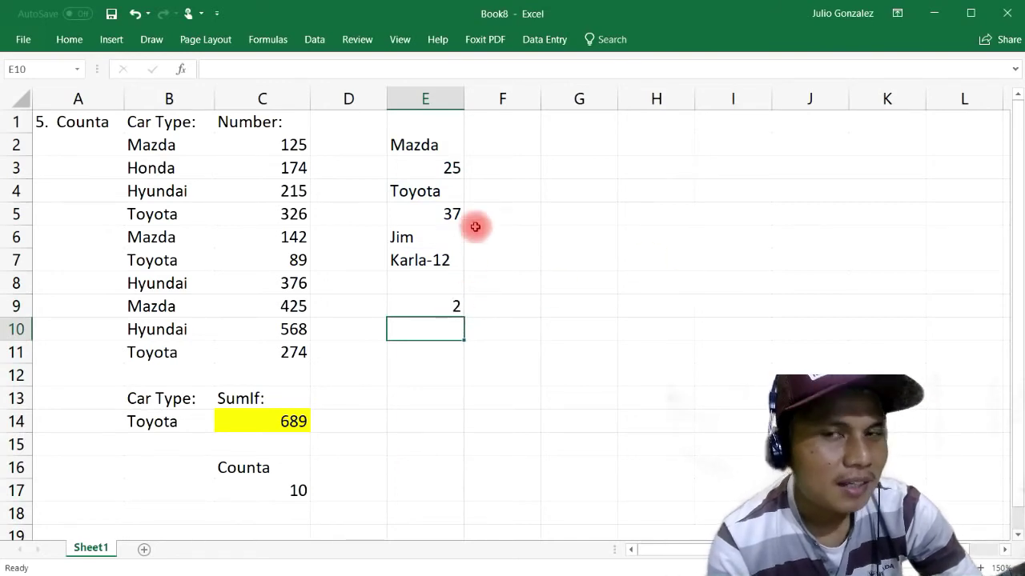
pyautogui.click(455, 165)
pyautogui.click(451, 211)
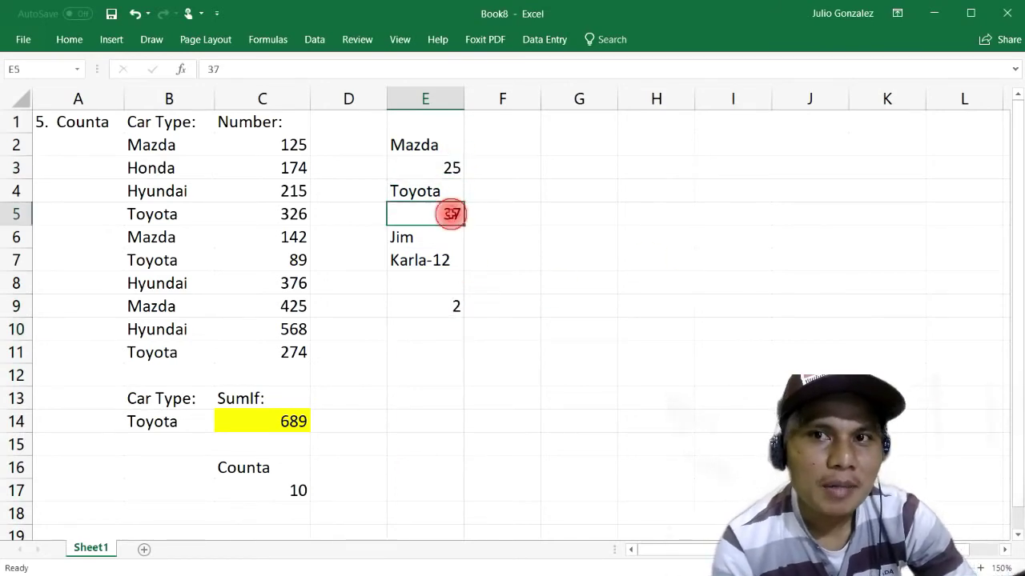
pyautogui.click(440, 260)
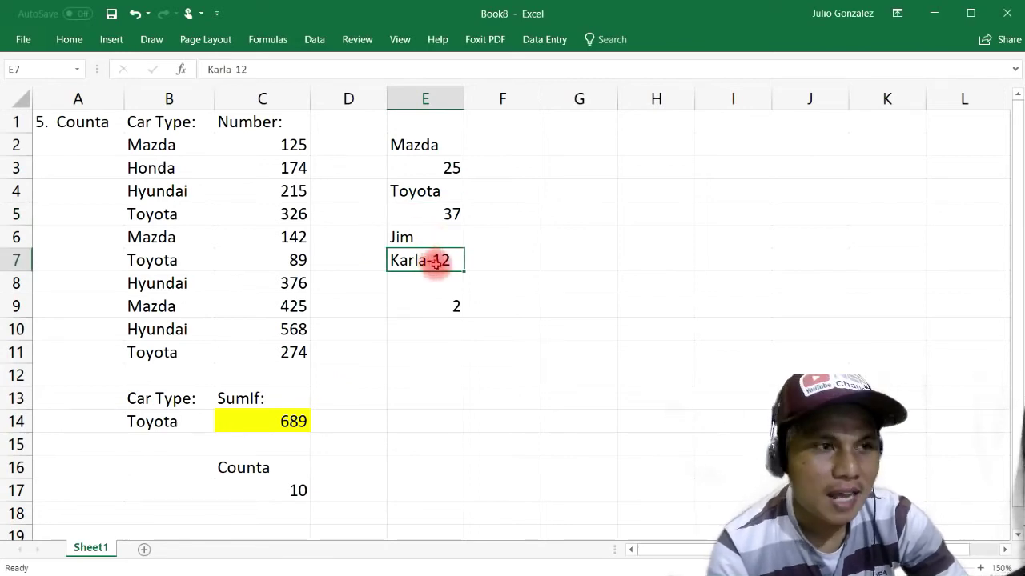
# - Replace the formula in E9 with =COUNTA(E2:E7) and check it against each entry of the mixed list
pyautogui.click(441, 309)
pyautogui.write('=')
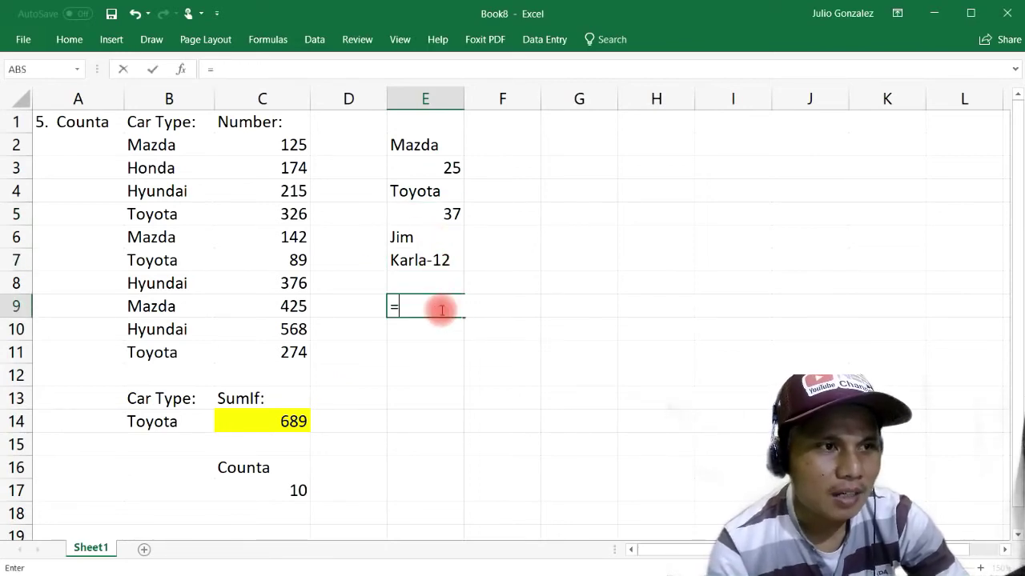
pyautogui.write('counta(')
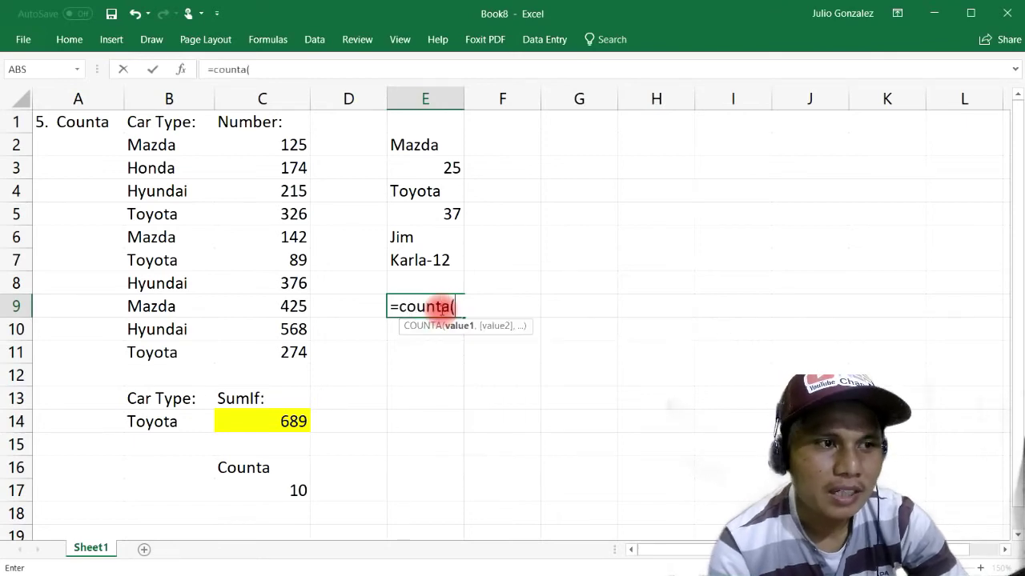
pyautogui.moveTo(444, 144); pyautogui.dragTo(447, 260)
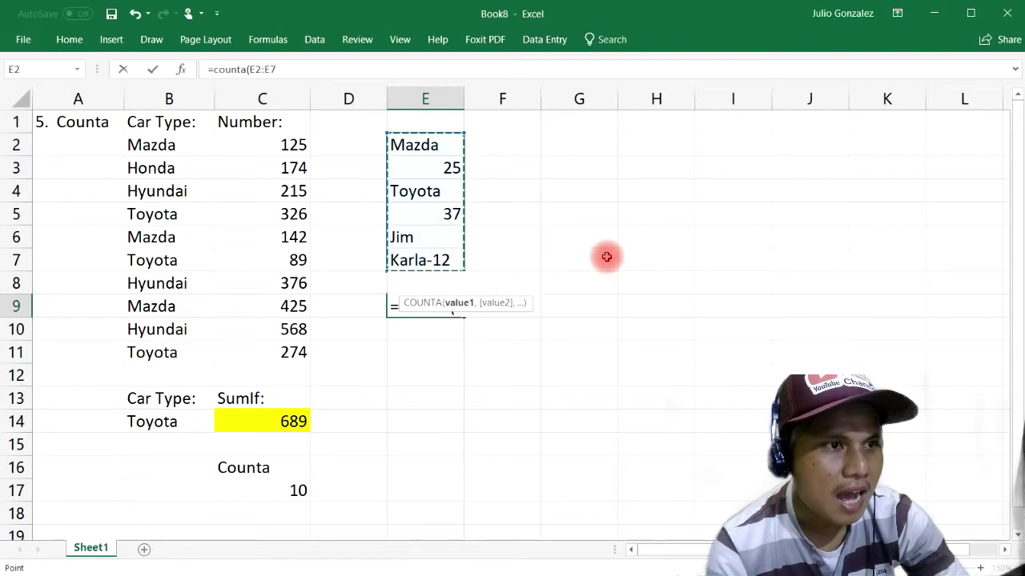
pyautogui.write(')')
pyautogui.press('Return')
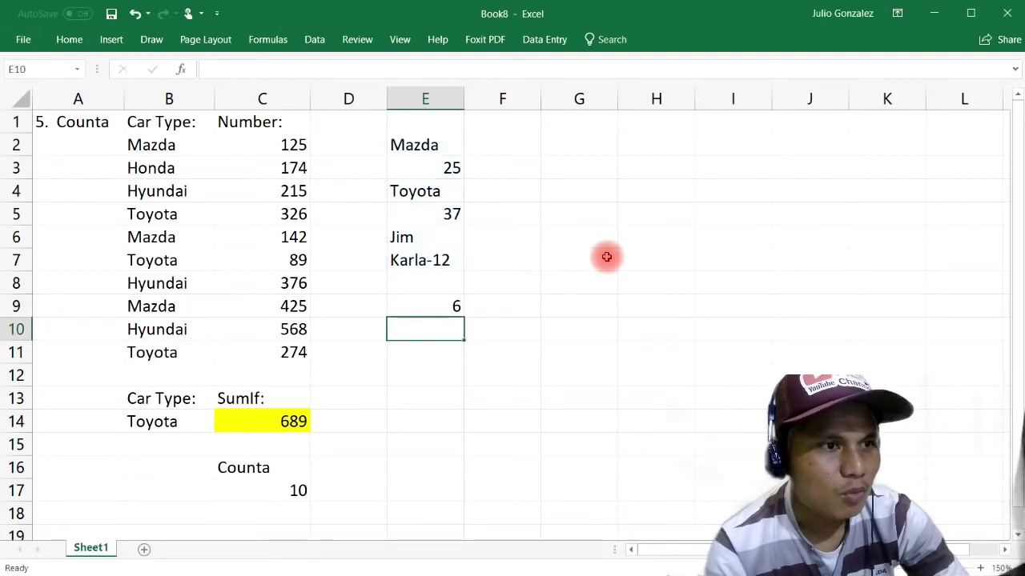
pyautogui.click(441, 150)
pyautogui.click(447, 168)
pyautogui.click(443, 191)
pyautogui.click(444, 214)
pyautogui.click(442, 237)
pyautogui.click(441, 260)
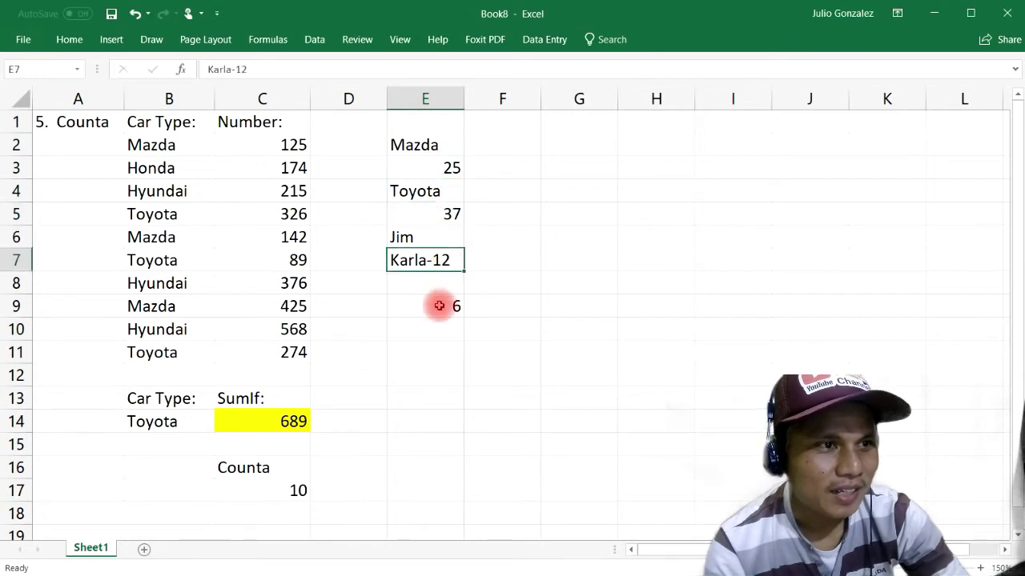
# - Extend the count in E9 to =COUNTA(E1:E8) to try it with the blank cells E1 and E8 included
pyautogui.click(423, 304)
pyautogui.write('=counta(')
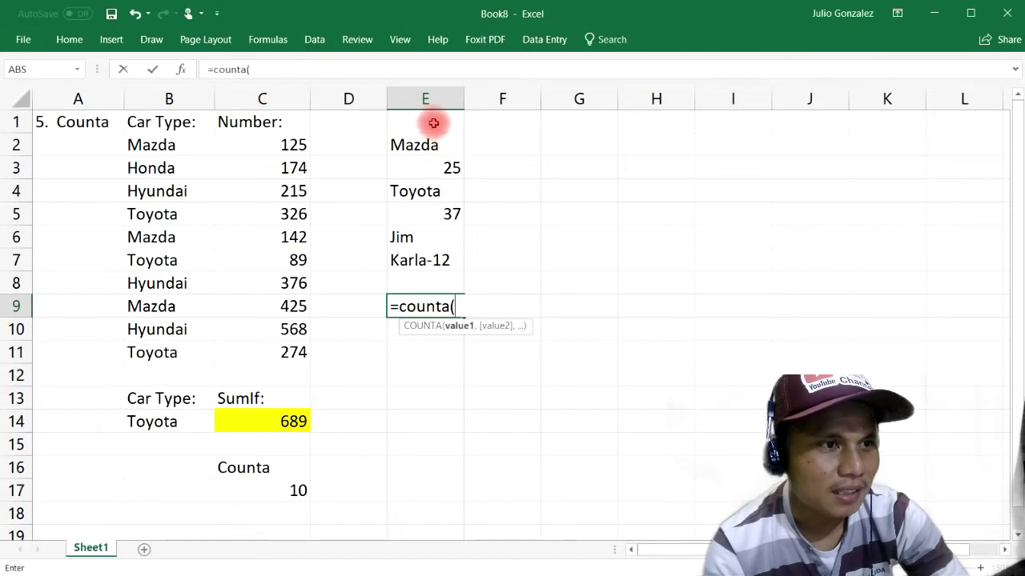
pyautogui.moveTo(434, 121); pyautogui.dragTo(423, 273)
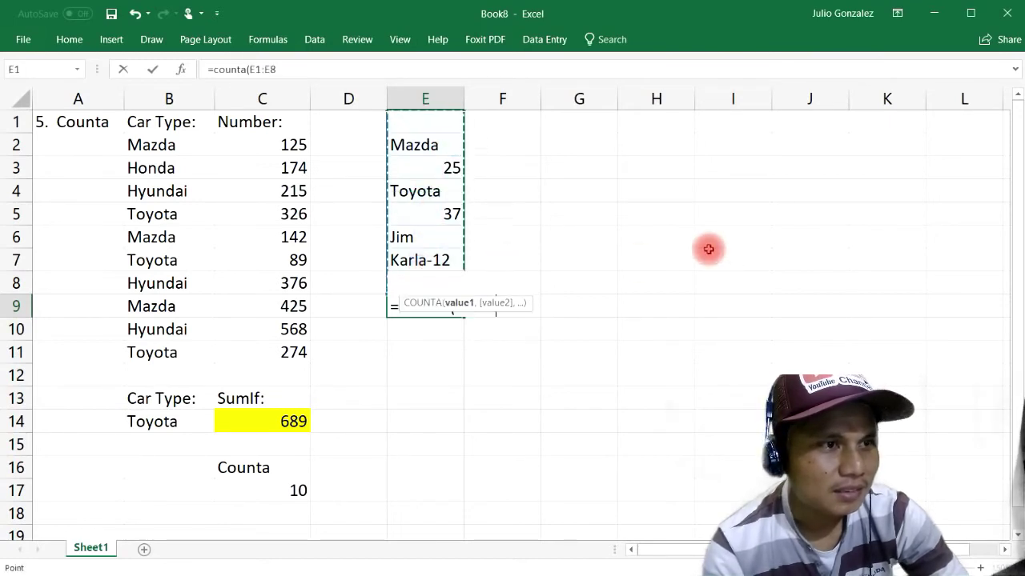
pyautogui.press('Return')
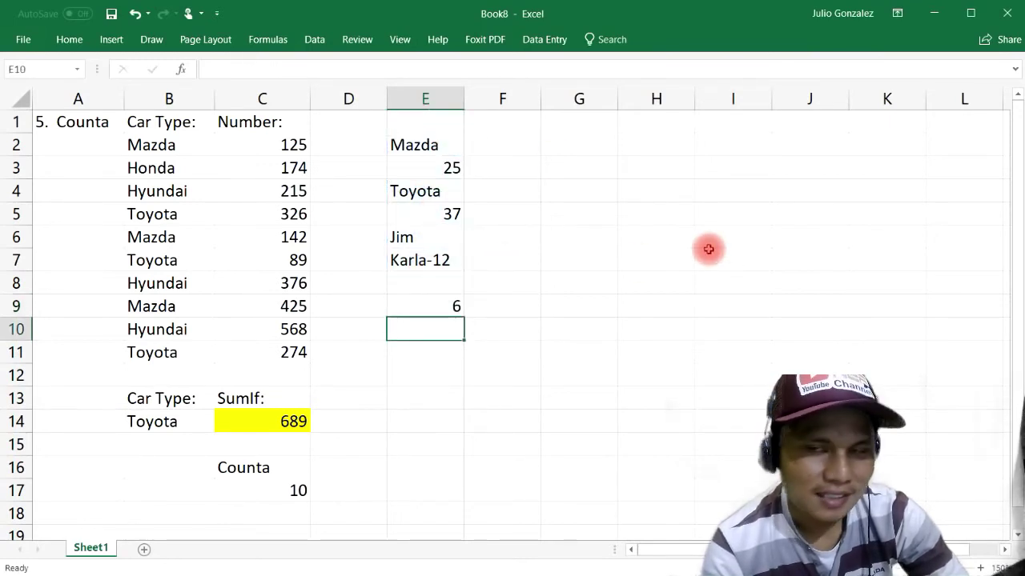
pyautogui.click(433, 120)
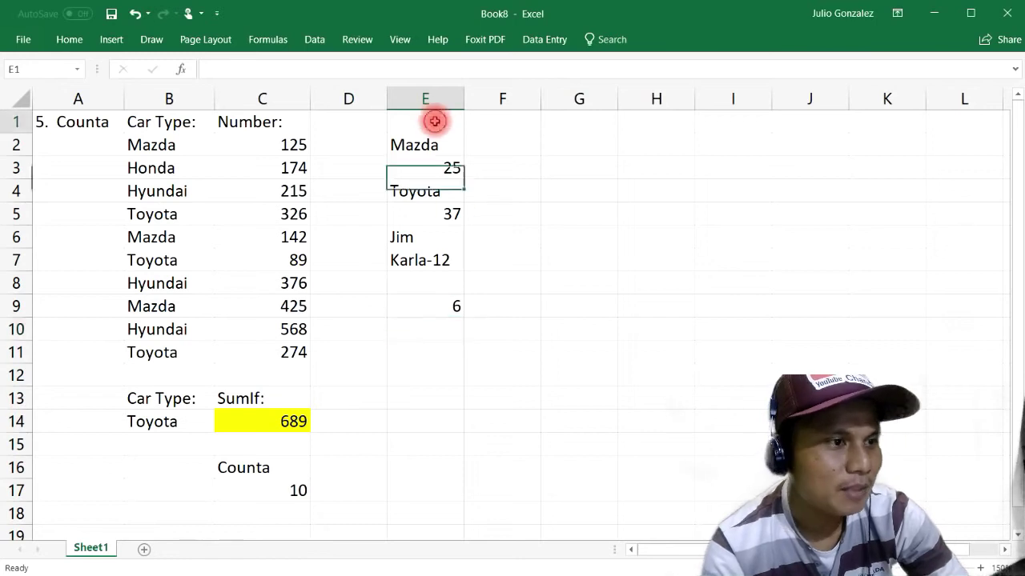
pyautogui.click(431, 284)
# - Clear E9, count the empty cells with =COUNTBLANK(E1:E9) in E12, and check the blank cells E8, E9 and E1
pyautogui.click(441, 302)
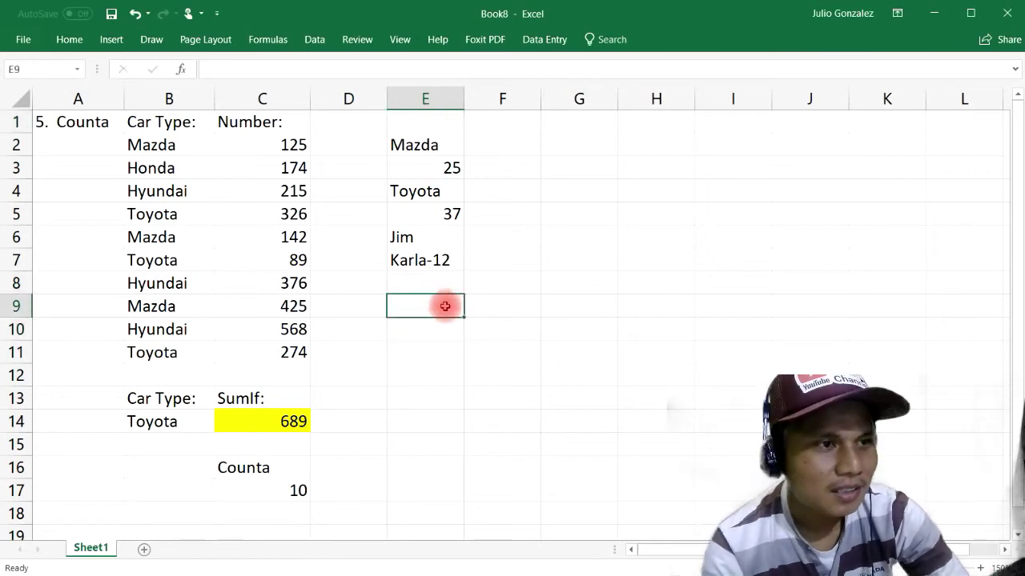
pyautogui.click(430, 380)
pyautogui.write('=countb')
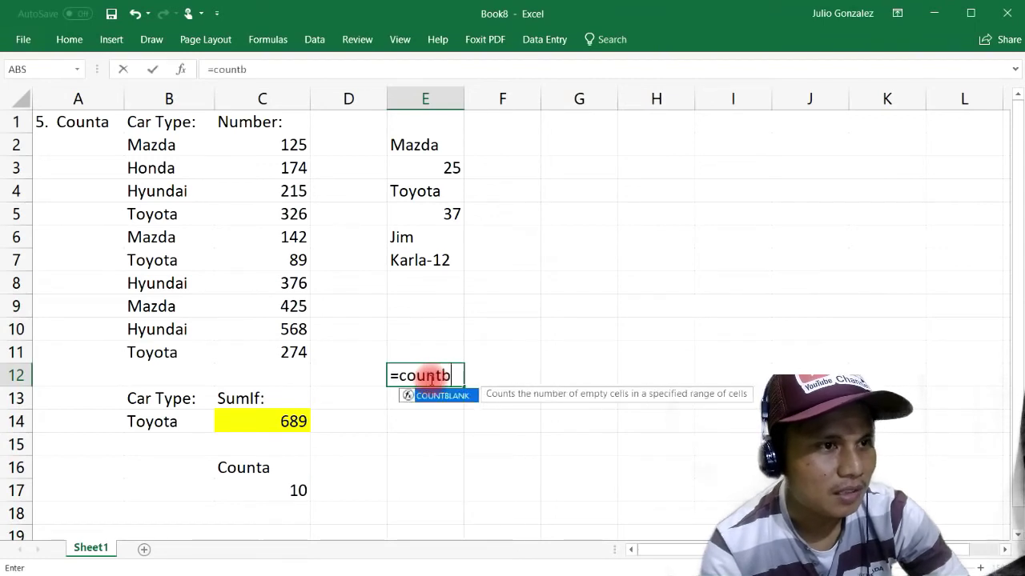
pyautogui.write('lank(')
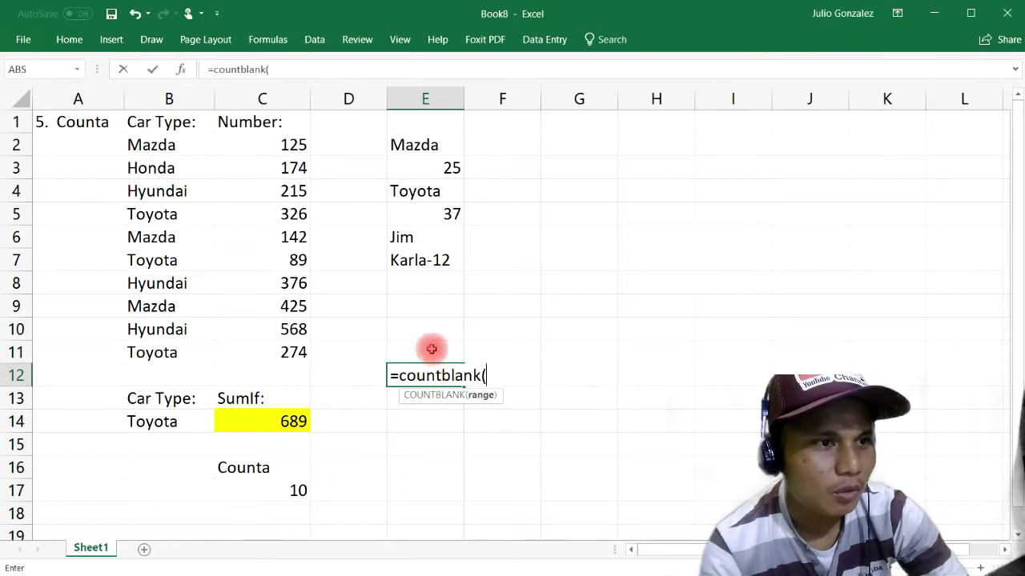
pyautogui.moveTo(435, 119); pyautogui.dragTo(442, 302)
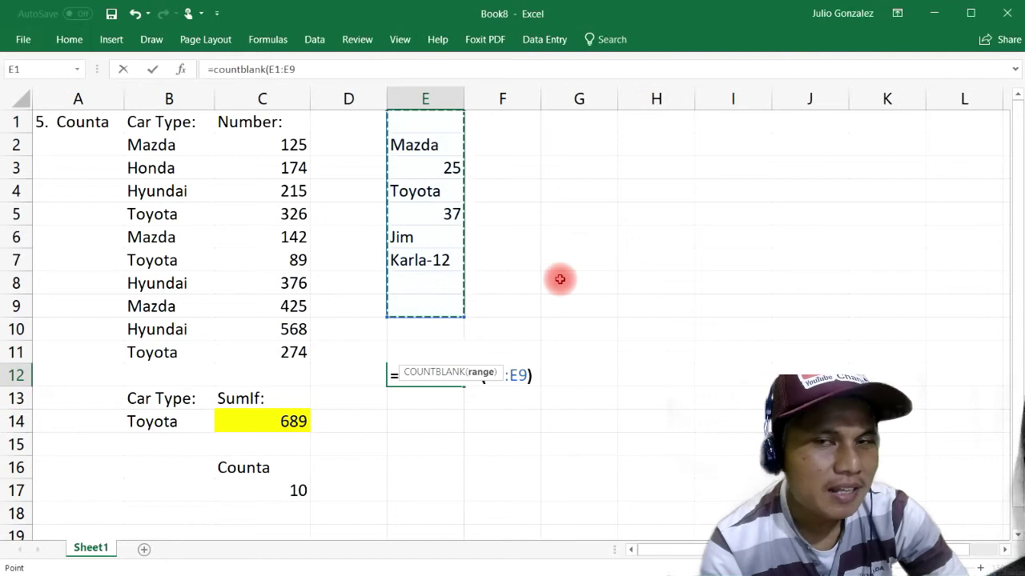
pyautogui.press('Return')
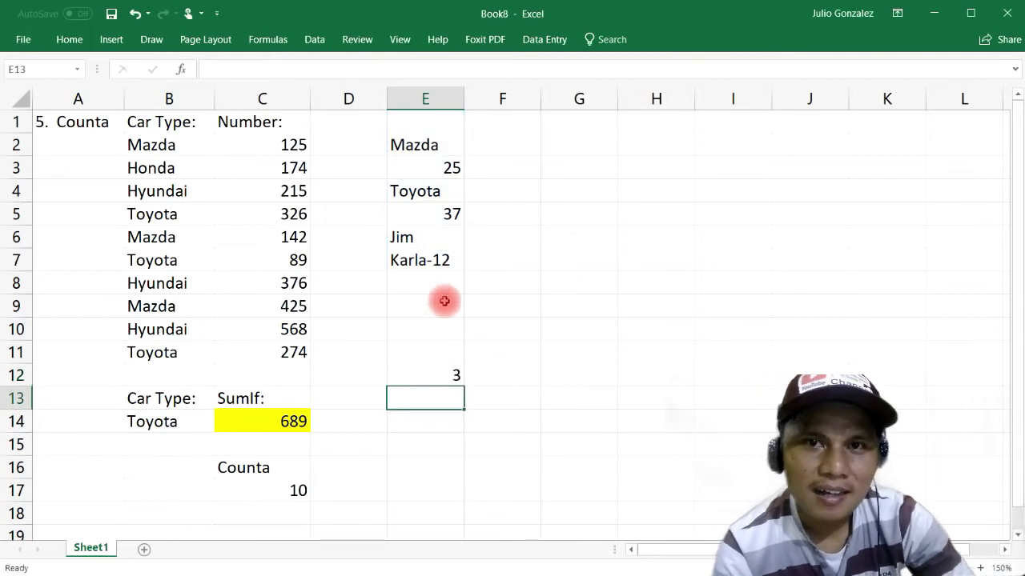
pyautogui.click(425, 284)
pyautogui.click(424, 304)
pyautogui.click(432, 120)
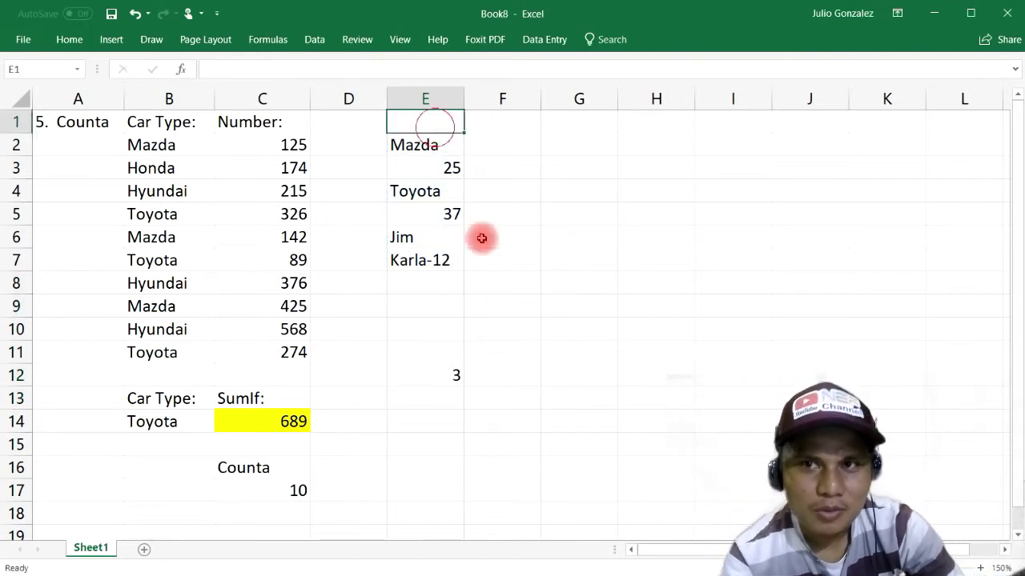
# - Clear the sample list and the COUNTBLANK formula from E1 to E12
pyautogui.moveTo(430, 122); pyautogui.dragTo(443, 371)
pyautogui.press('Delete')
pyautogui.click(408, 421)
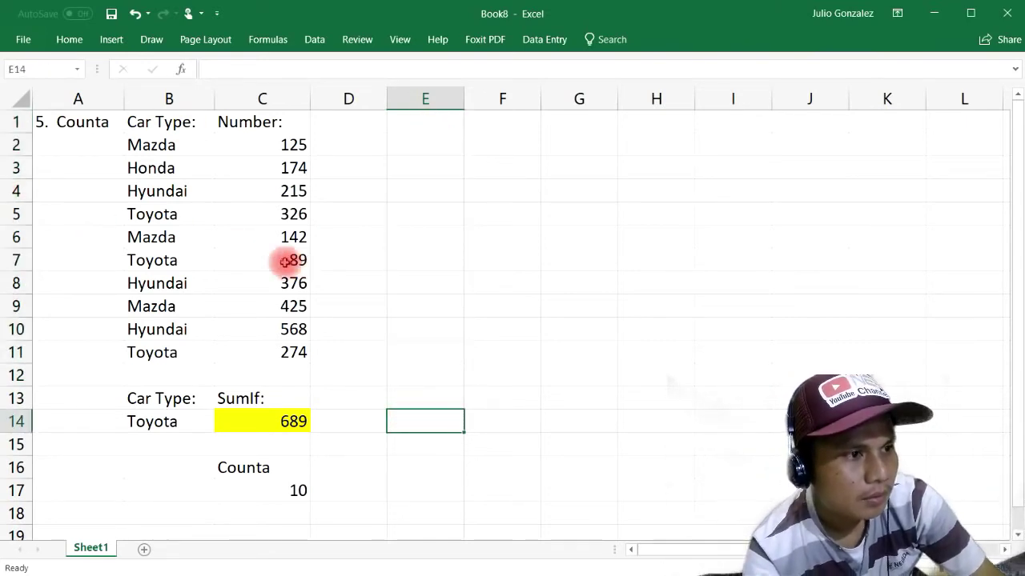
# - Clear the Counta label and its result from C16:C17 and retitle cell A1 as "6. CountIf"
pyautogui.moveTo(240, 464); pyautogui.dragTo(271, 488)
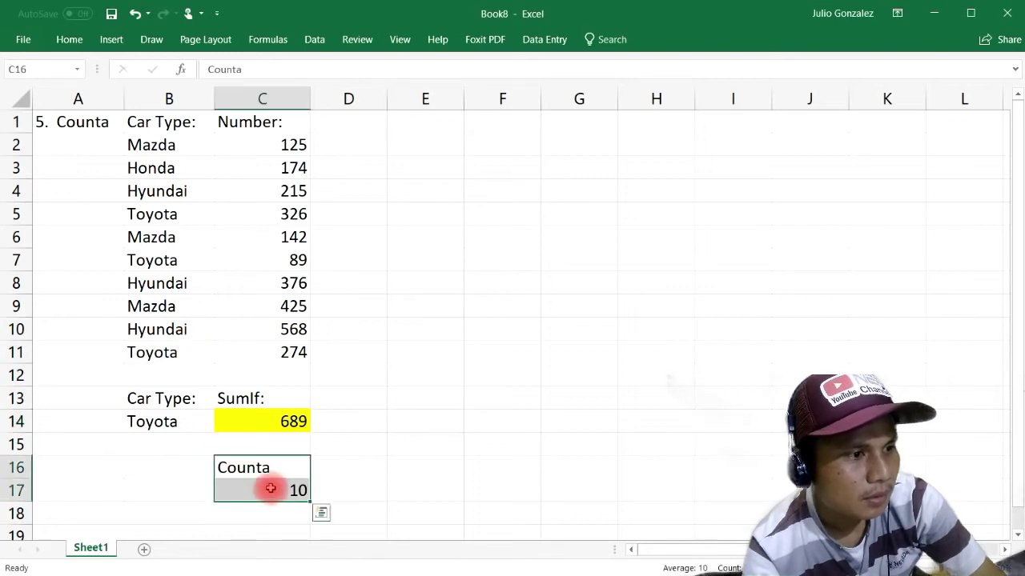
pyautogui.press('Delete')
pyautogui.click(82, 124)
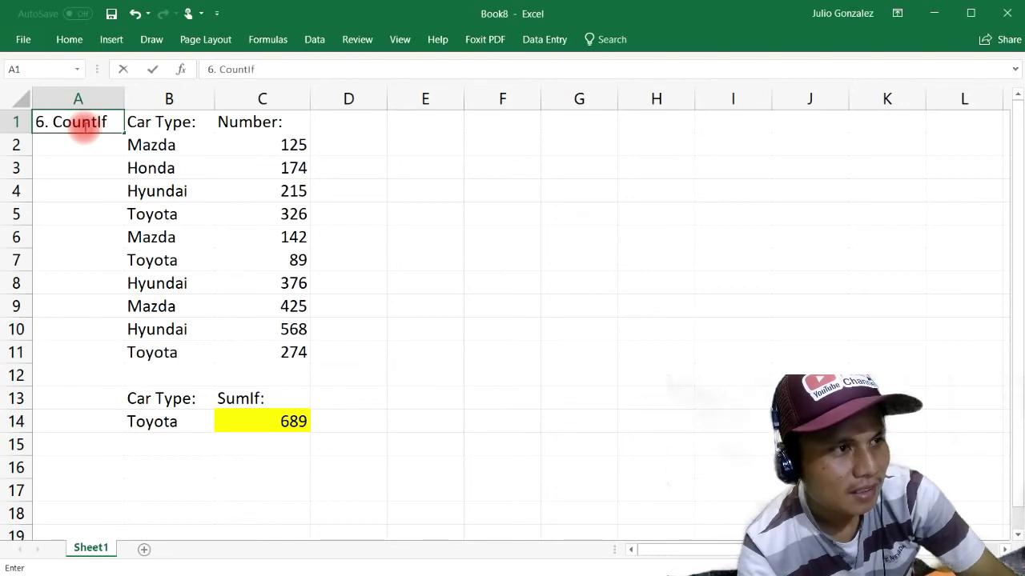
pyautogui.press('Return')
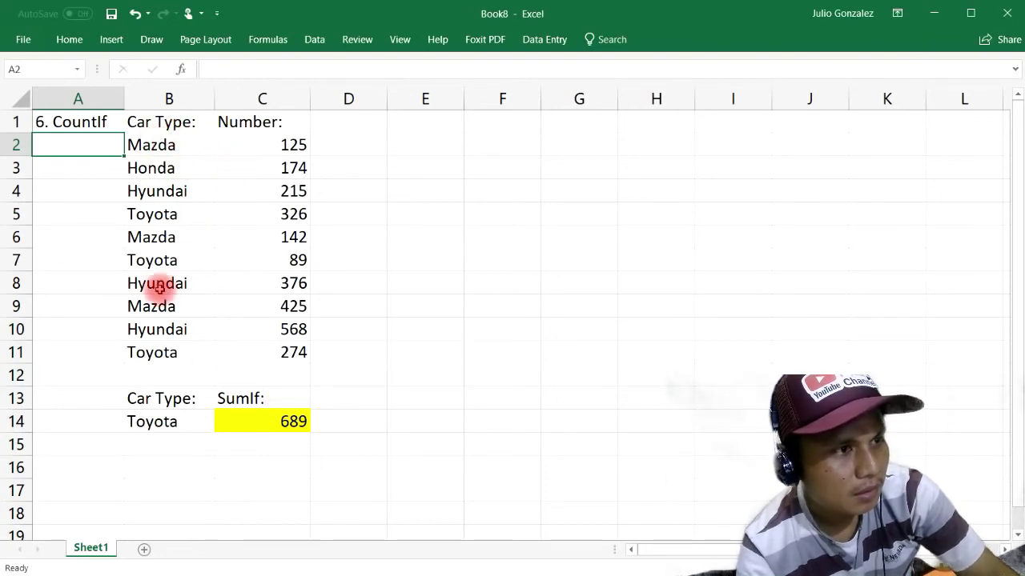
# - Point out the car types in B2:B11 and change the heading in C13 to "CountIf:"
pyautogui.moveTo(180, 144); pyautogui.dragTo(144, 349)
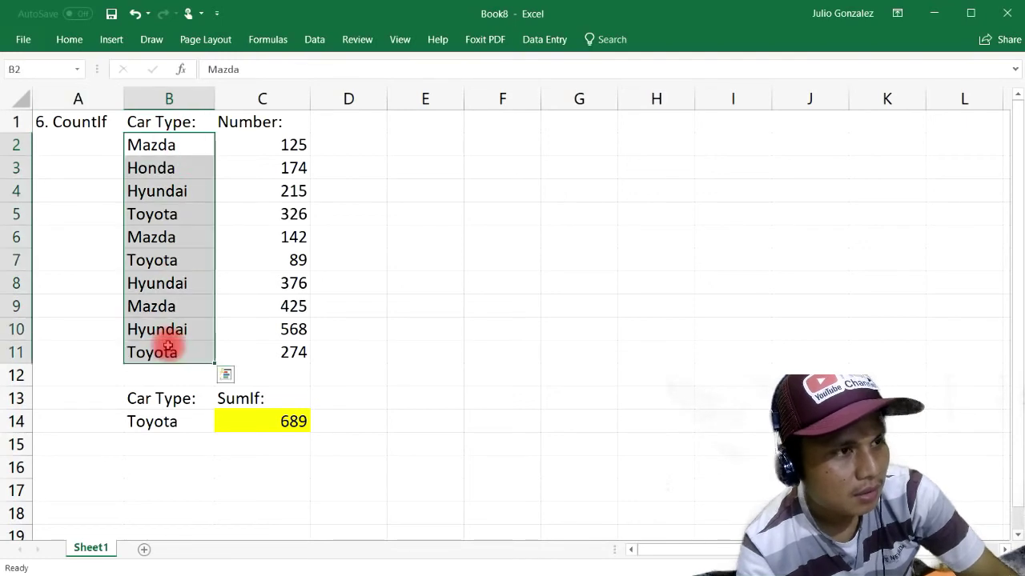
pyautogui.click(250, 398)
pyautogui.write('Cp')
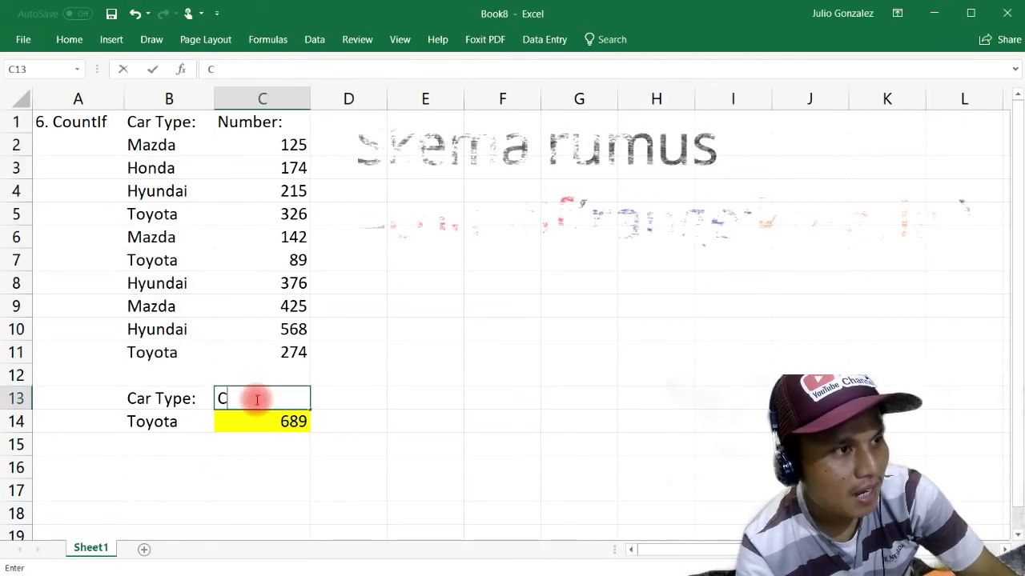
pyautogui.press('BackSpace')
pyautogui.write('ountIf:')
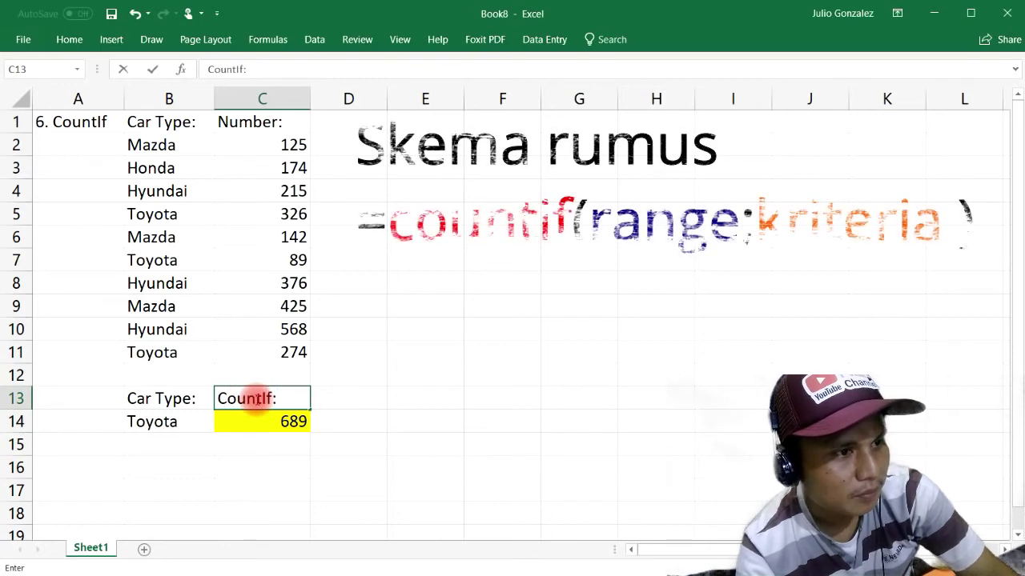
pyautogui.press('Return')
# - Replace the formula in C14 with =COUNTIF(B2:B11,B14) to count how often the car type in B14 occurs
pyautogui.write('=')
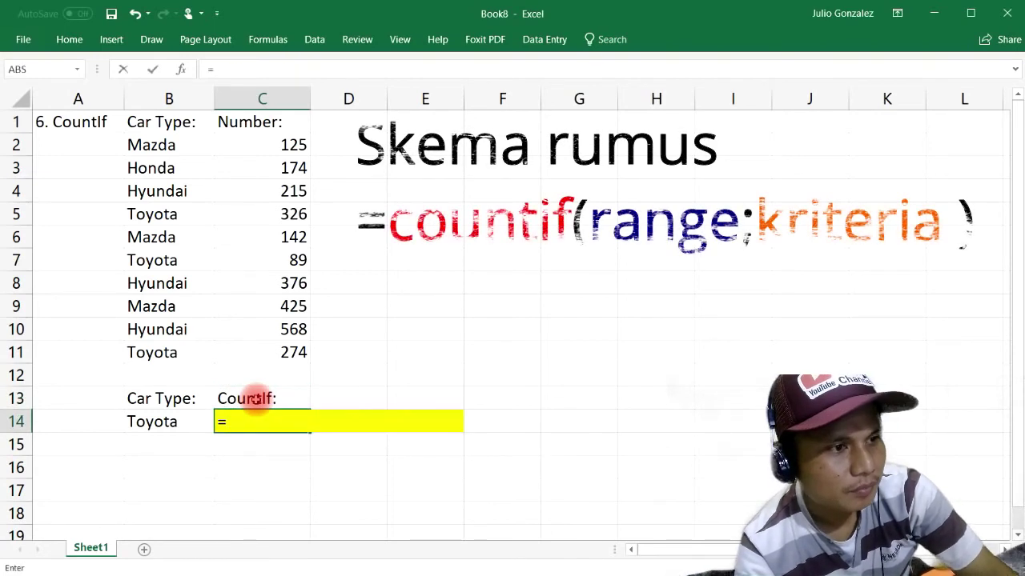
pyautogui.write('countif(')
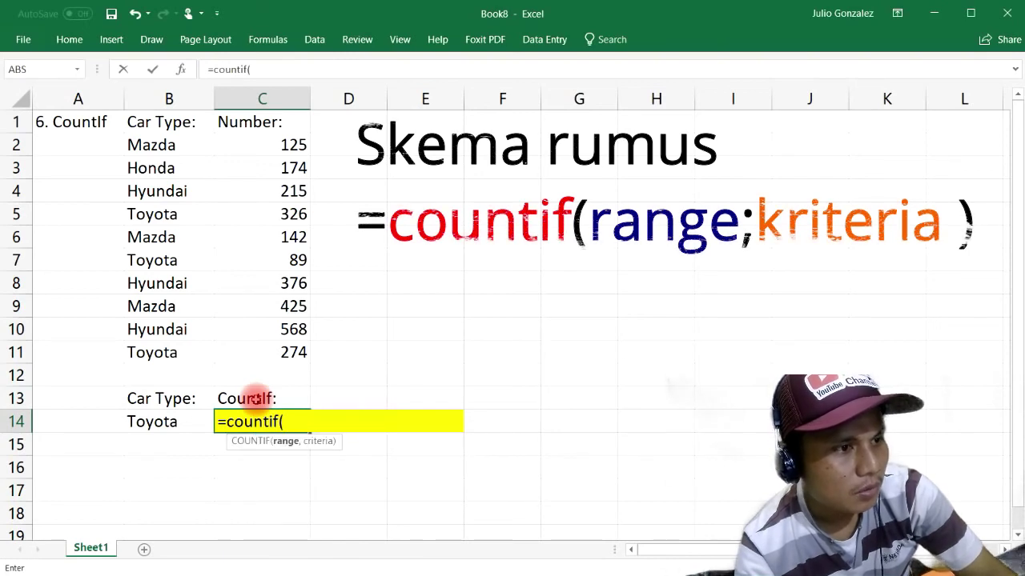
pyautogui.moveTo(141, 141); pyautogui.dragTo(151, 346)
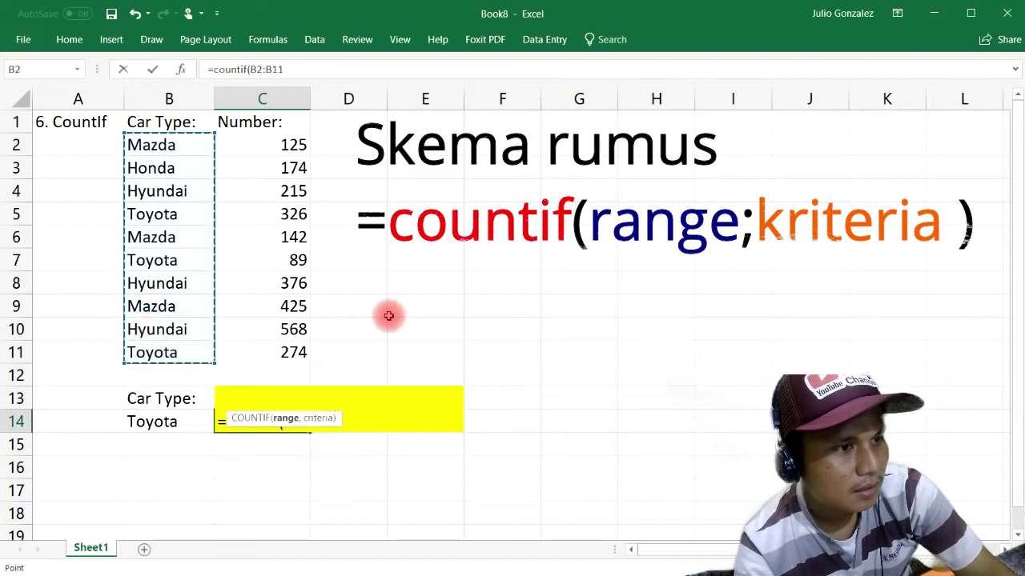
pyautogui.write(',')
pyautogui.click(192, 423)
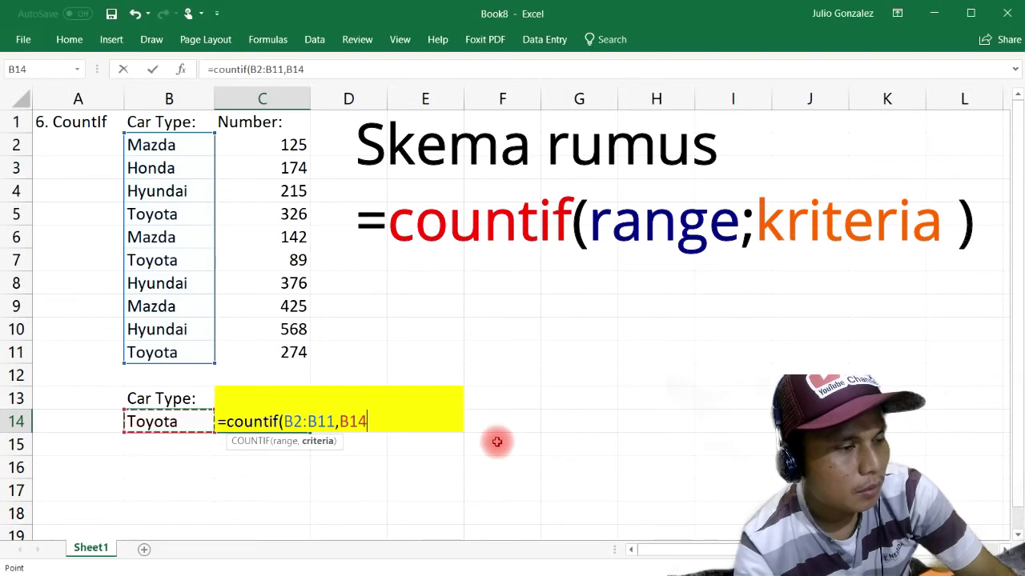
pyautogui.write(')')
pyautogui.press('Return')
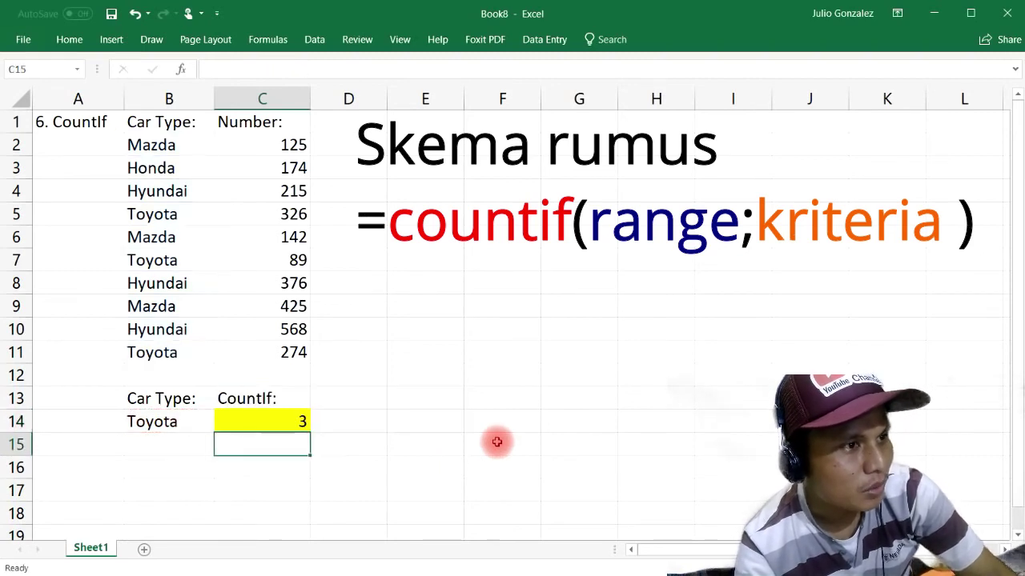
# - Check the count against the criterion in B14, the range B2:B11 and the Toyota entries in B5, B7 and B11
pyautogui.click(197, 420)
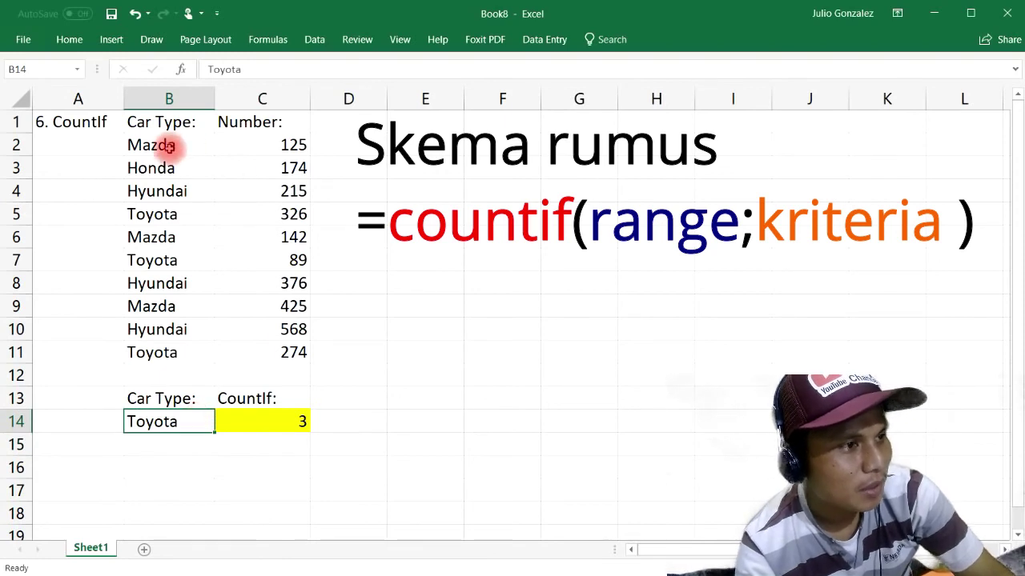
pyautogui.moveTo(170, 142); pyautogui.dragTo(210, 346)
pyautogui.click(423, 329)
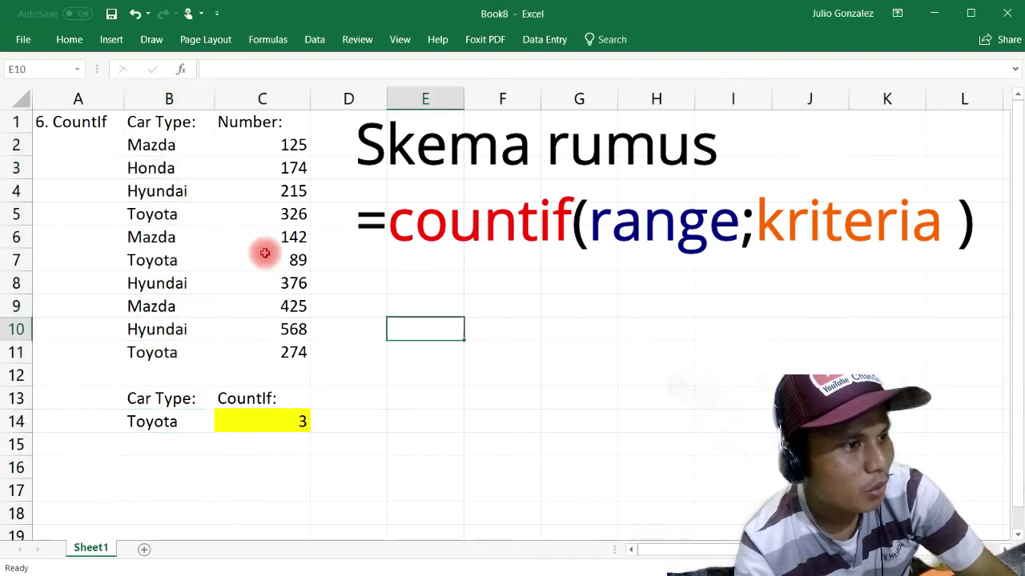
pyautogui.click(182, 220)
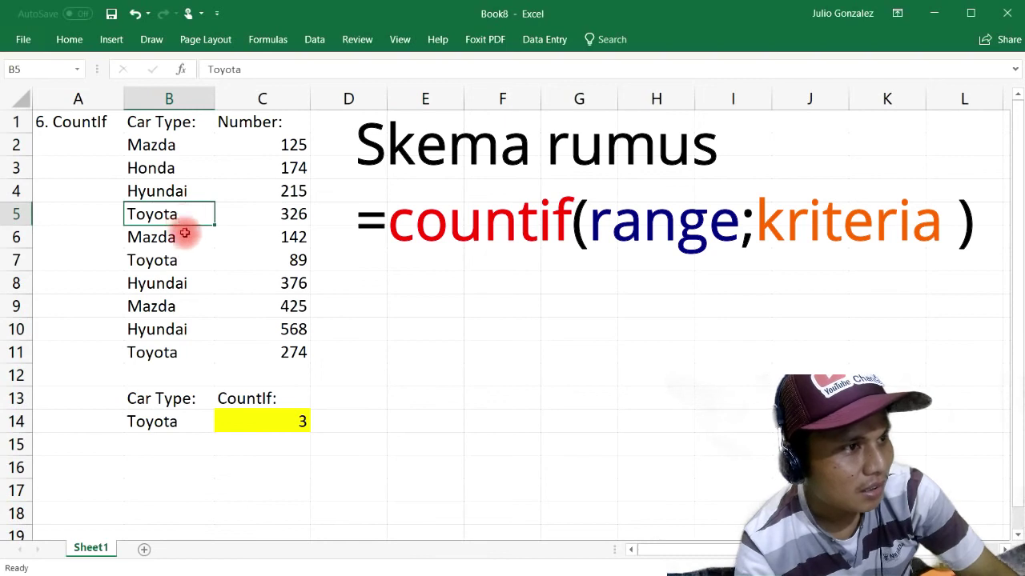
pyautogui.keyDown('ctrl'); pyautogui.click(185, 258); pyautogui.keyUp('ctrl')
pyautogui.keyDown('ctrl'); pyautogui.click(170, 353); pyautogui.keyUp('ctrl')
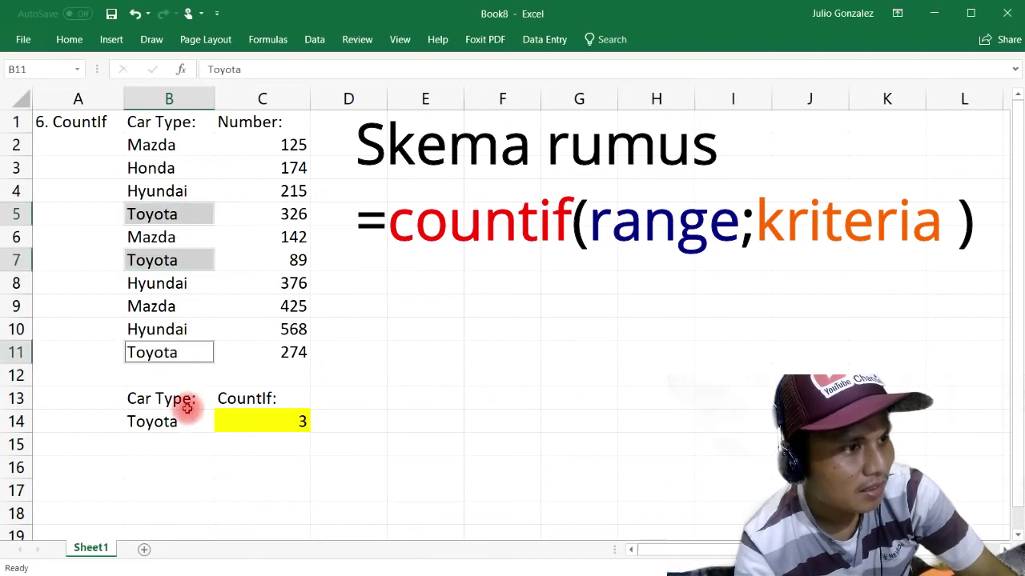
pyautogui.click(179, 460)
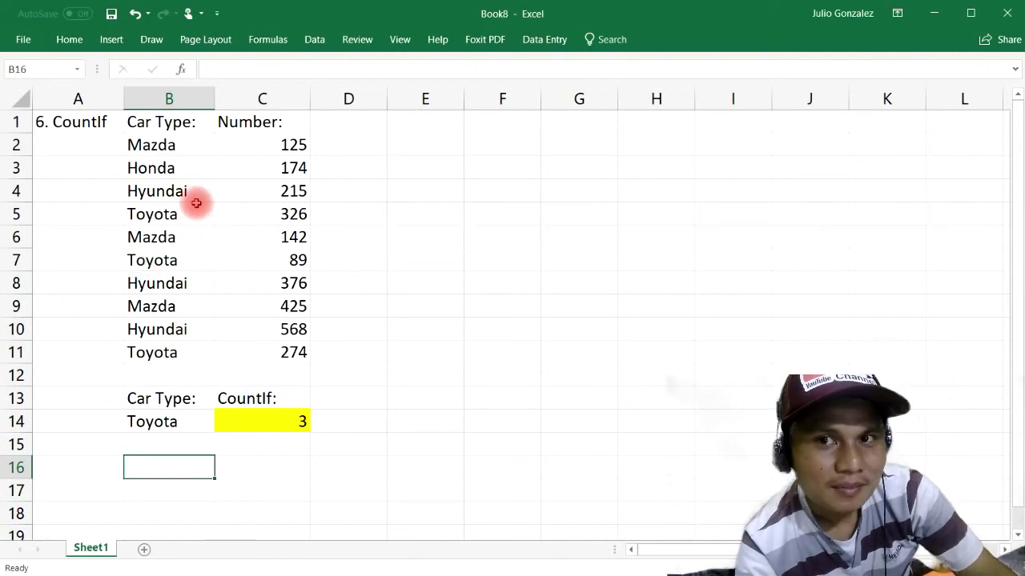
# - Check the Honda entry in B3 and set the car type criterion in B14 to Honda
pyautogui.click(171, 169)
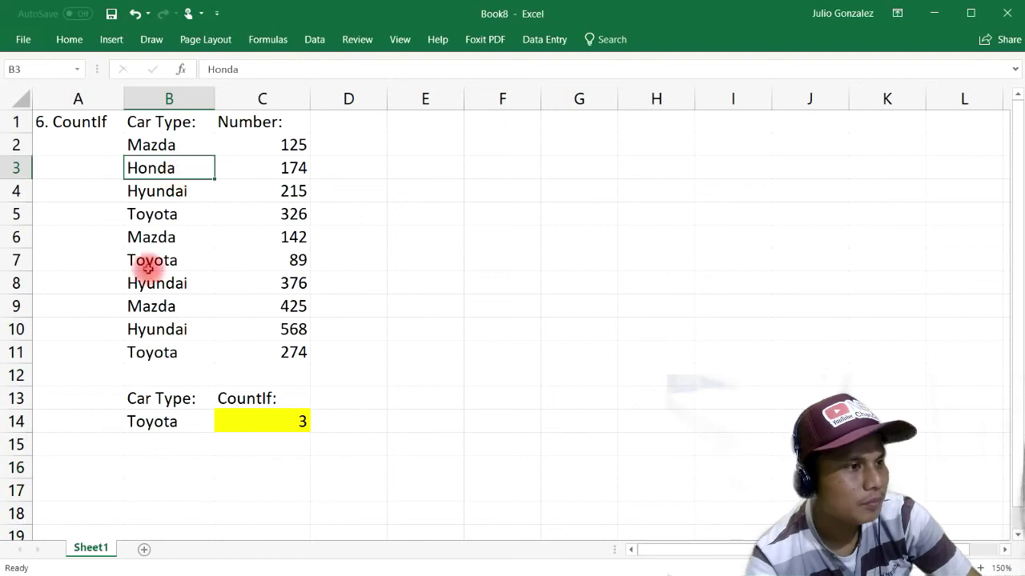
pyautogui.click(140, 423)
pyautogui.write('Hond')
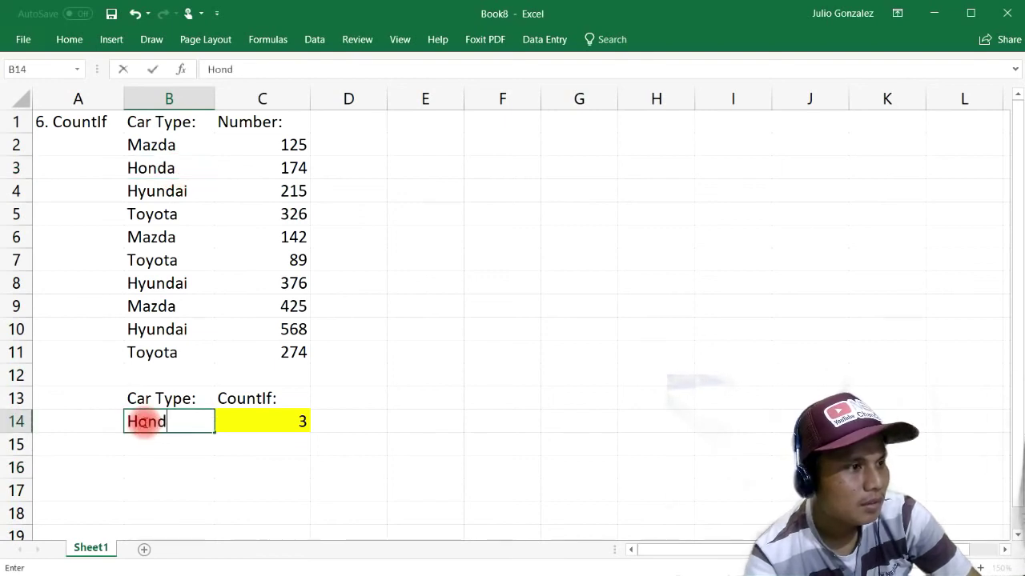
pyautogui.write('a')
pyautogui.press('Return')
# - Add Mazda as an extra car type in B12 and check the Mazda entries in B2, B6, B9 and B12
pyautogui.click(138, 374)
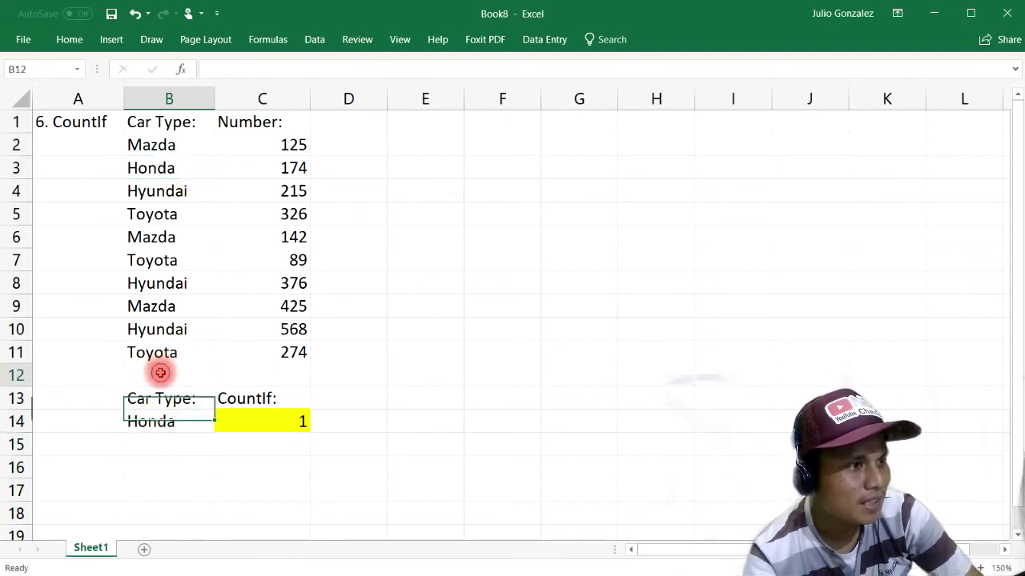
pyautogui.write('Mazda')
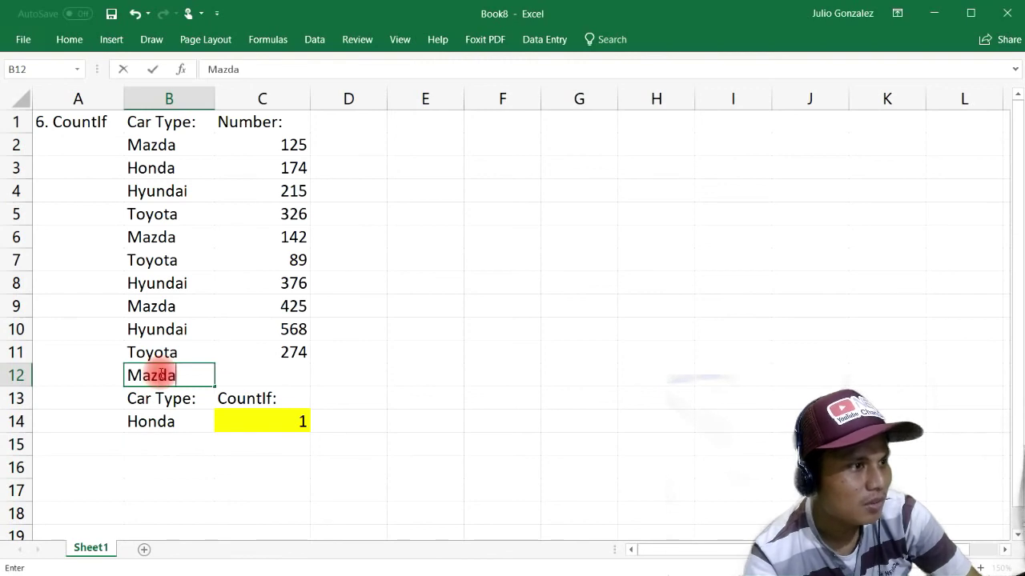
pyautogui.press('Return')
pyautogui.click(179, 144)
pyautogui.click(181, 233)
pyautogui.click(172, 307)
pyautogui.click(161, 375)
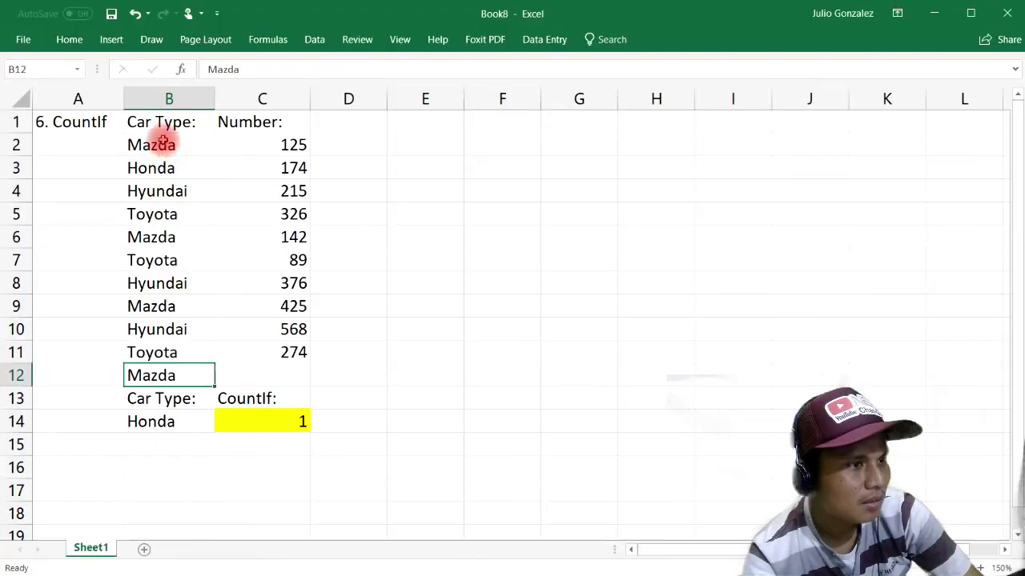